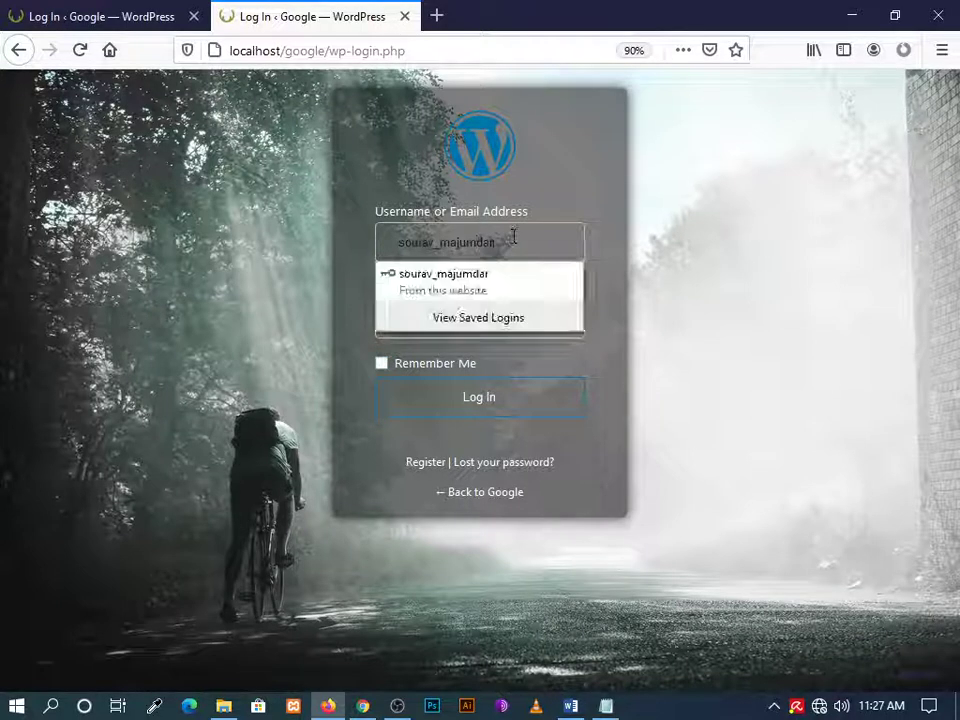
Log in to the localhost/google WordPress site with the credentials already filled in
click(515, 237)
drag(518, 238, 386, 232)
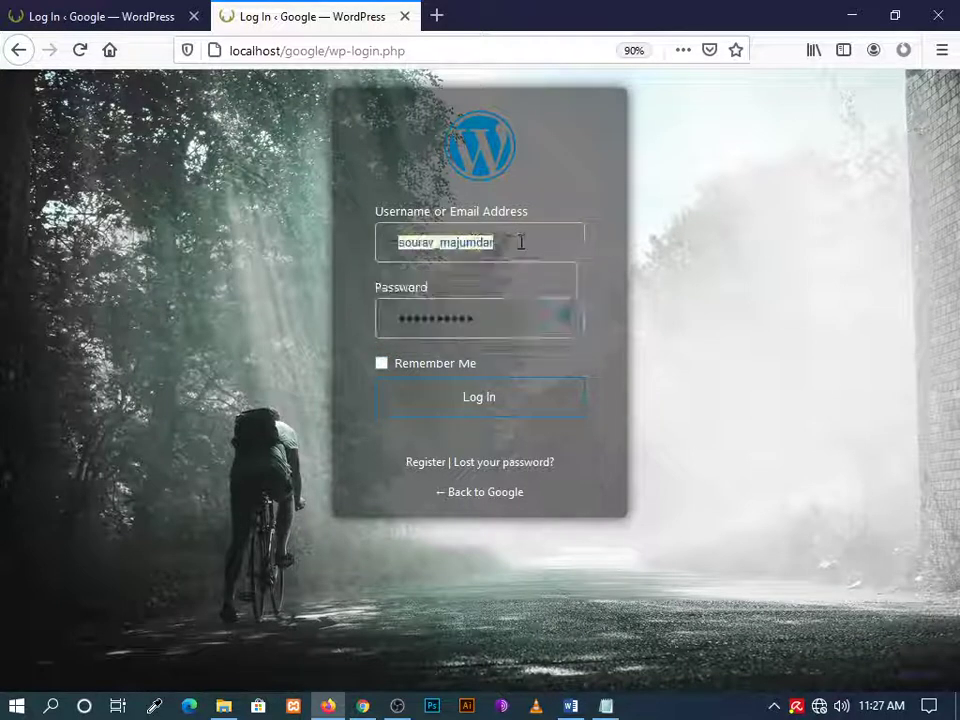
click(519, 240)
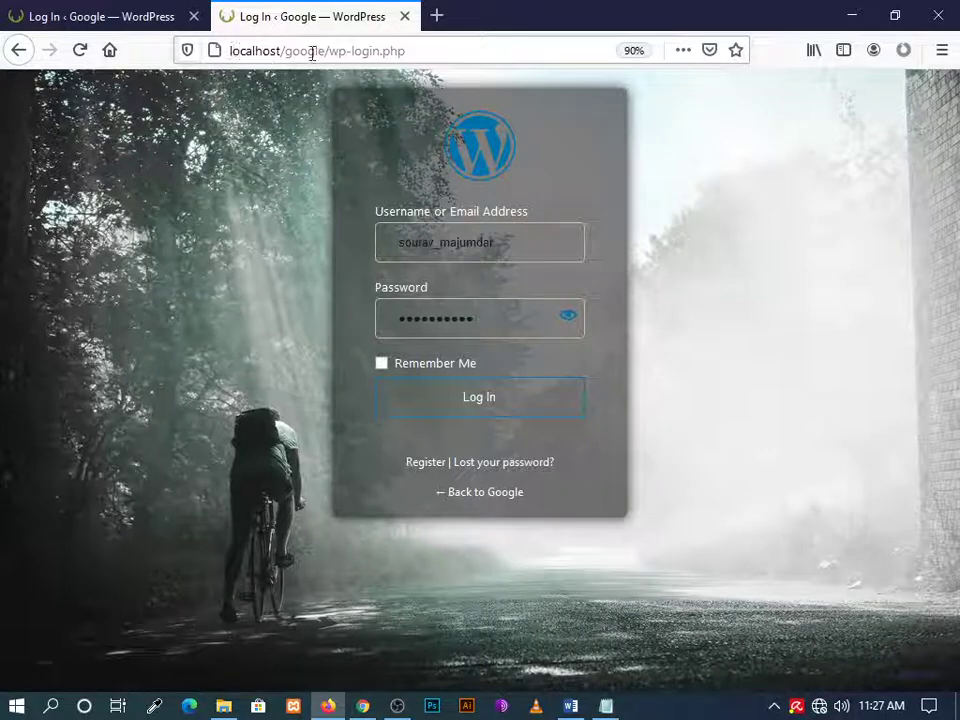
drag(416, 52, 229, 50)
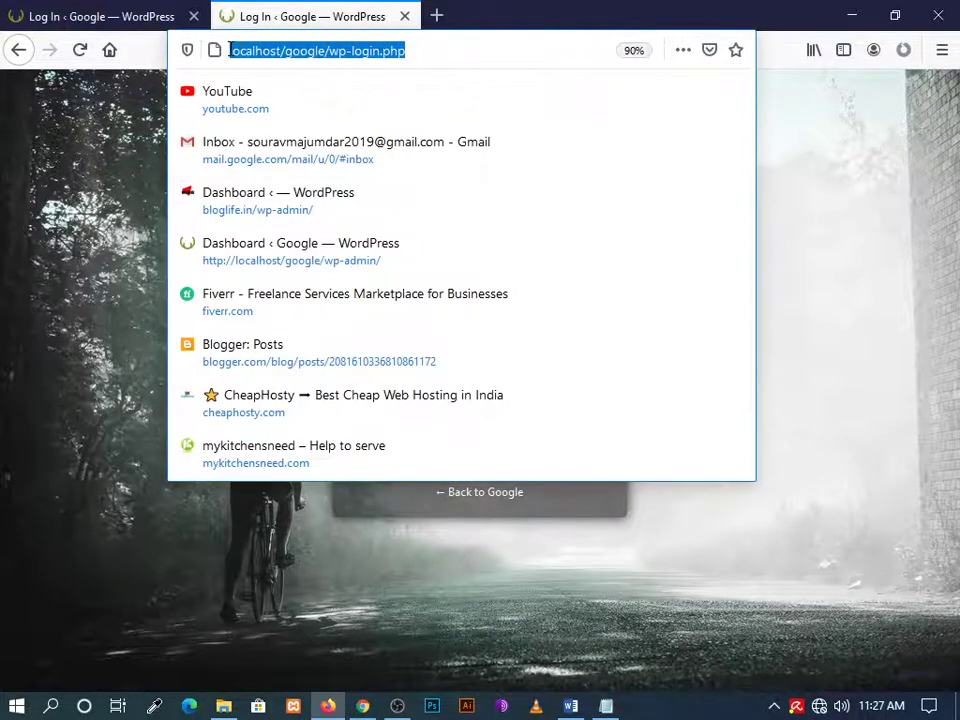
click(137, 173)
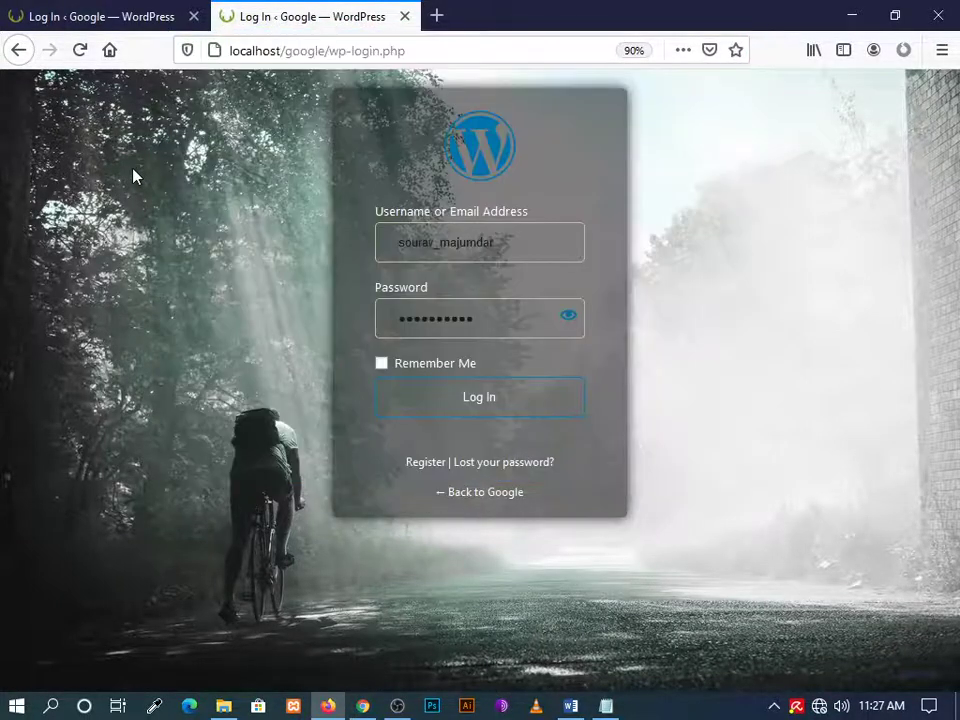
click(470, 399)
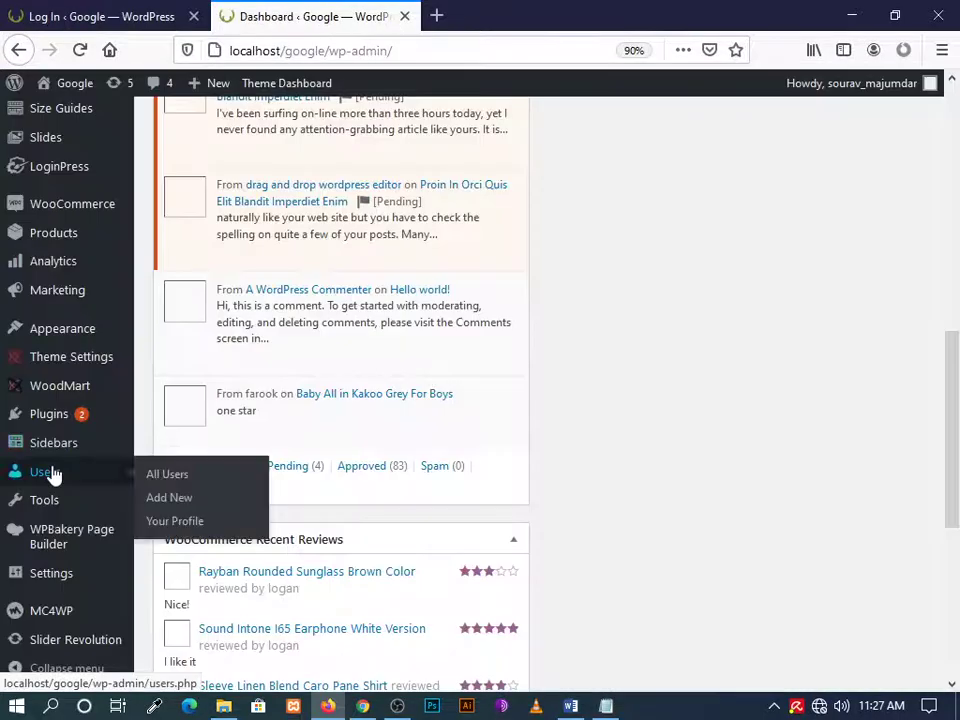
Open the installed plugins page, make it the first browser tab and locate the LoginPress plugin in the list
click(48, 414)
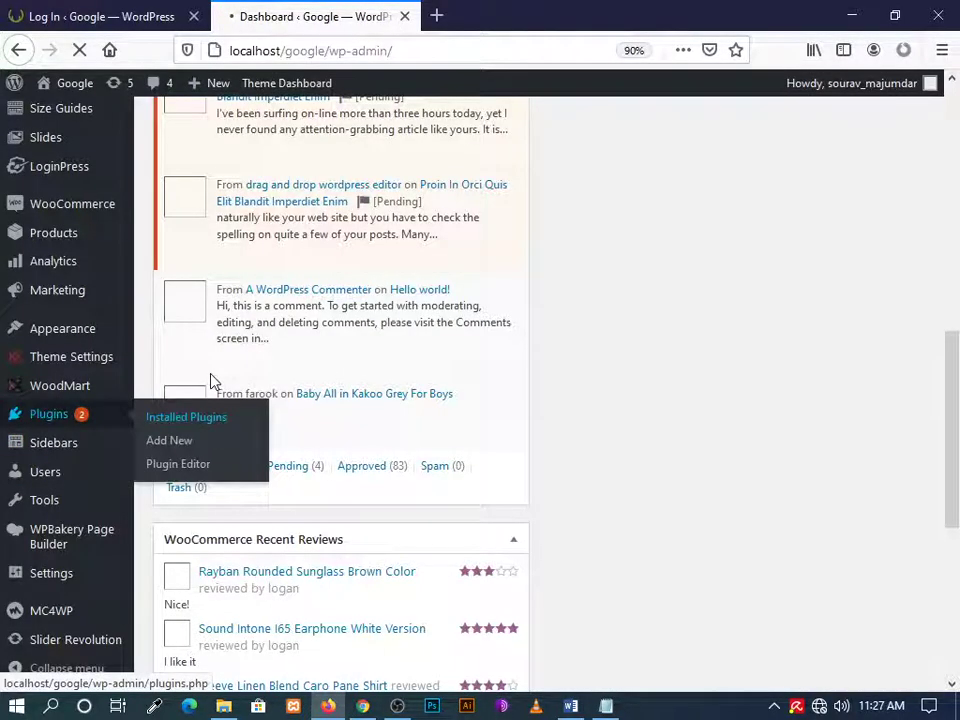
click(115, 14)
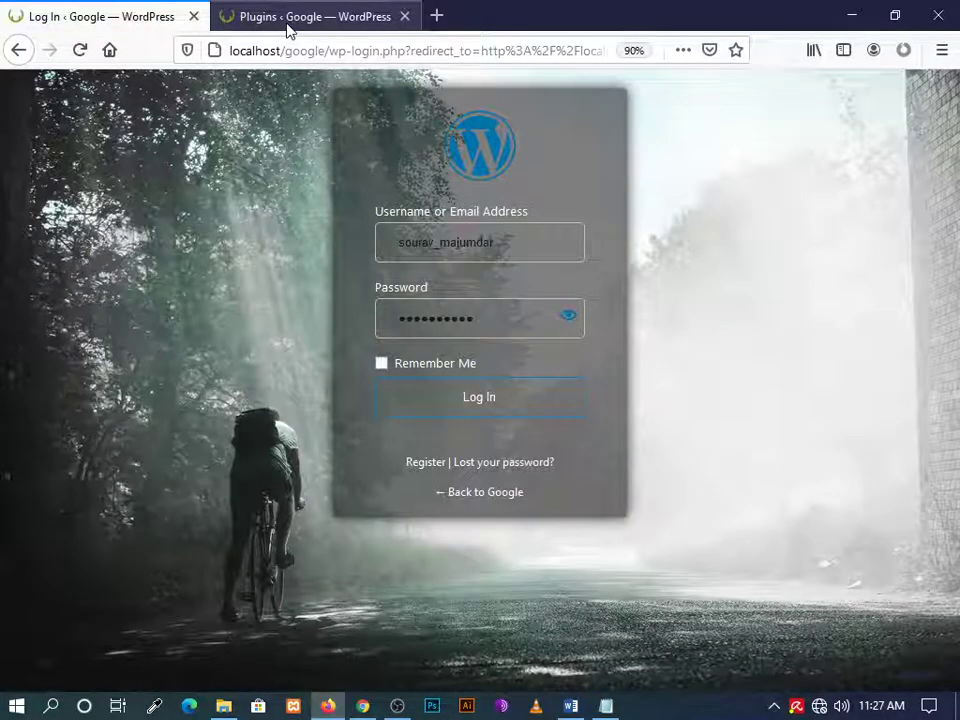
drag(288, 30, 150, 11)
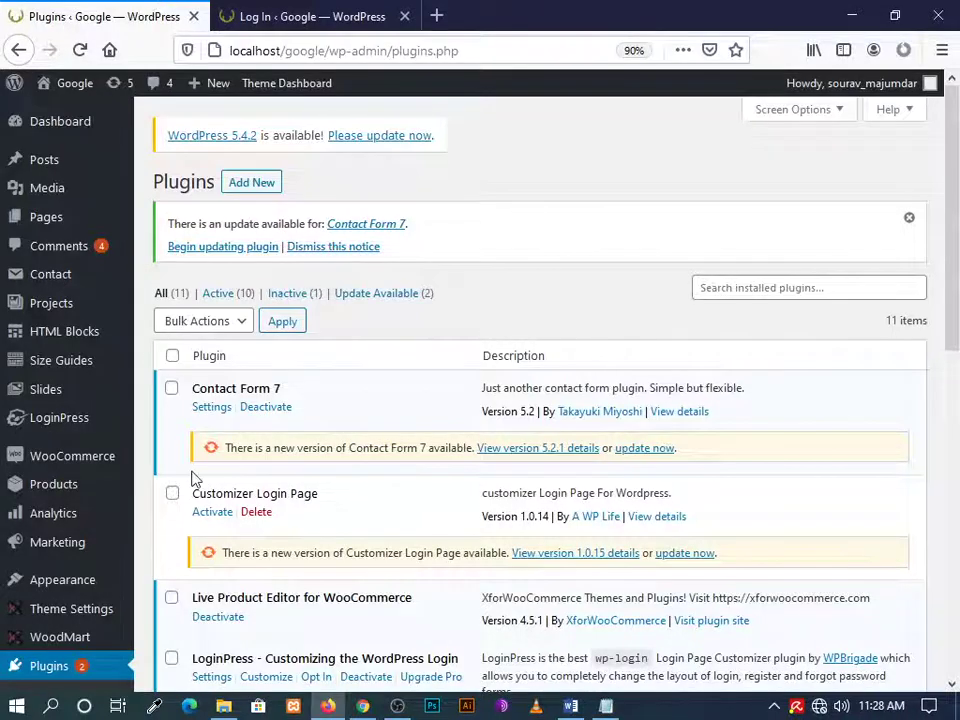
scroll(245, 493, down, 4)
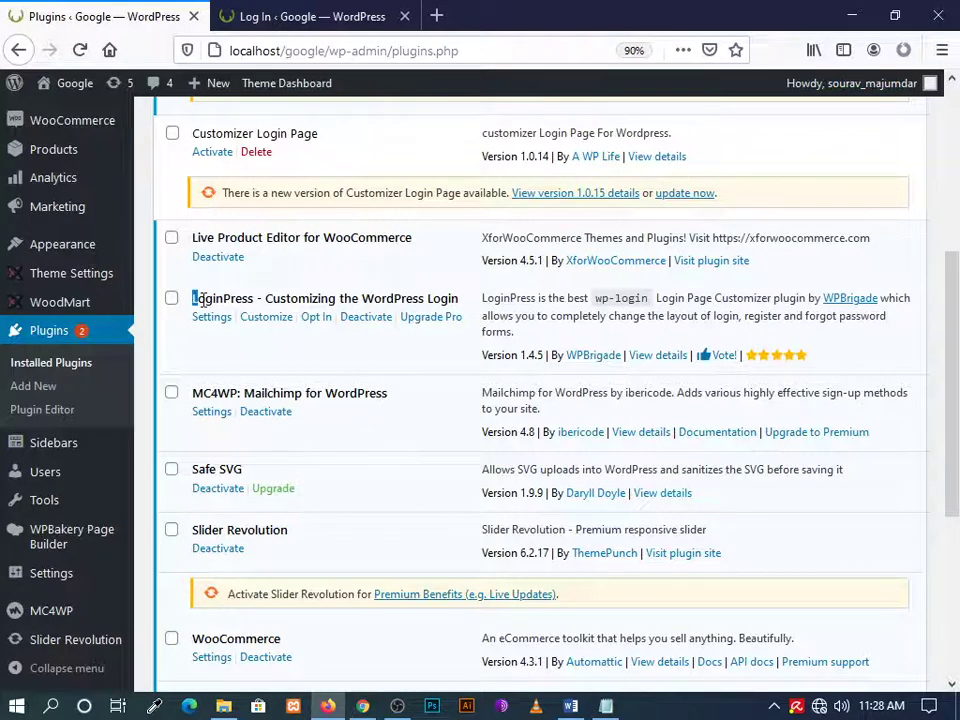
drag(196, 300, 453, 297)
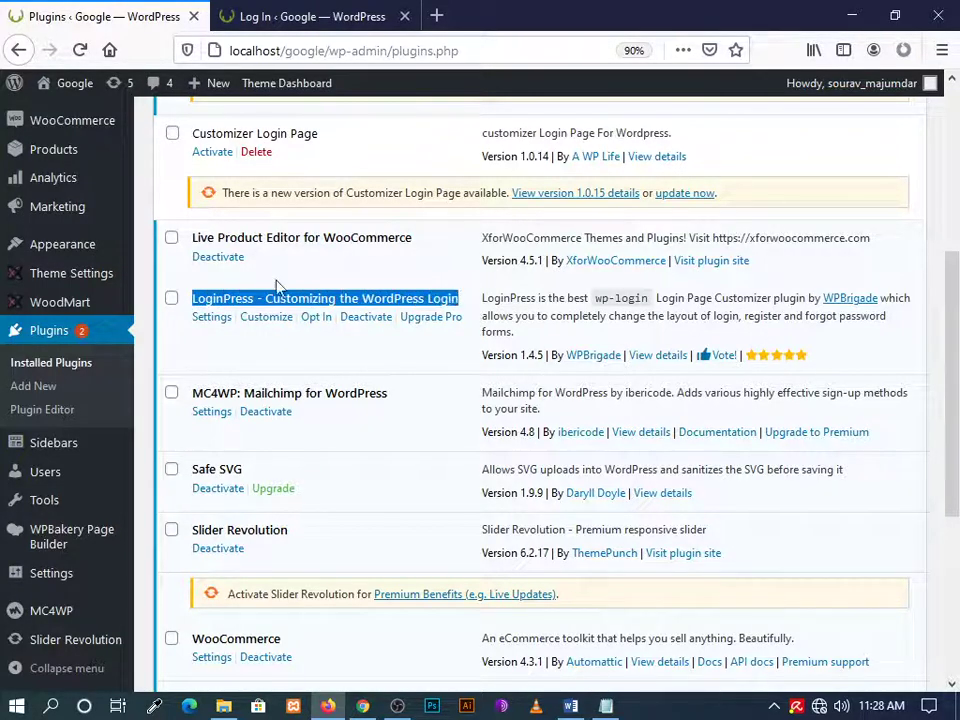
scroll(58, 435, up, 3)
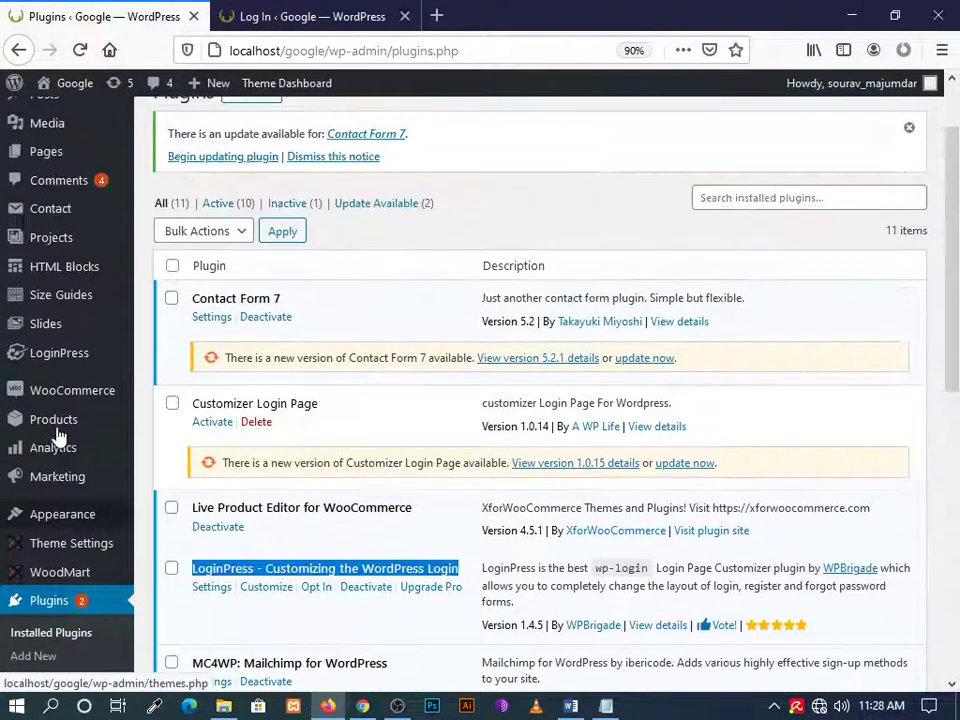
mouse_move(66, 362)
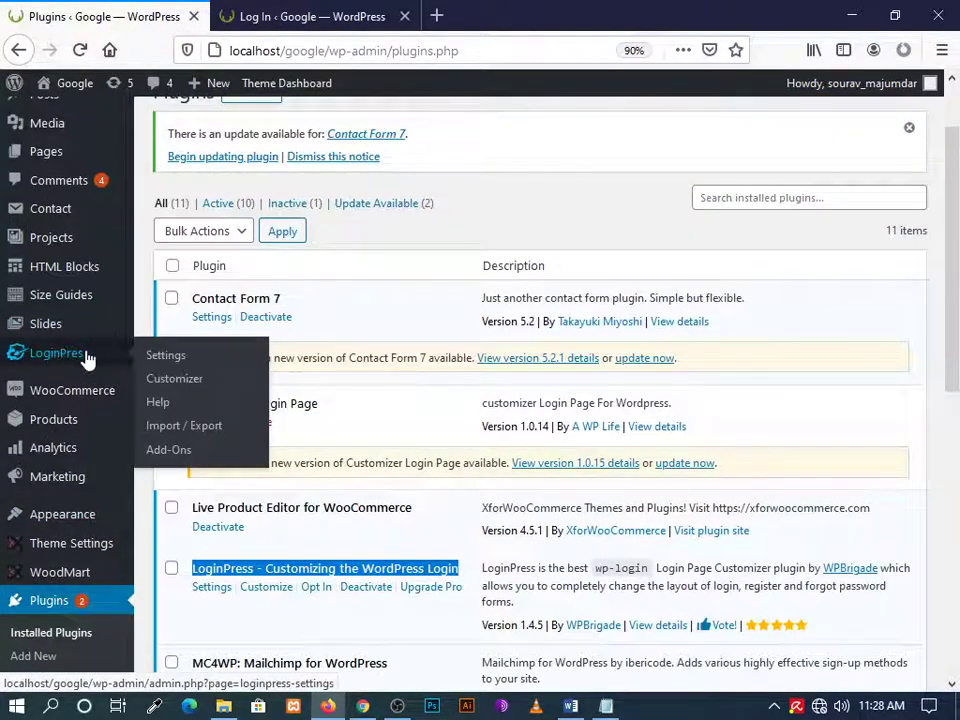
Switch to Word, highlight the note "Plugin link description box." and return to the Firefox plugins page
click(570, 706)
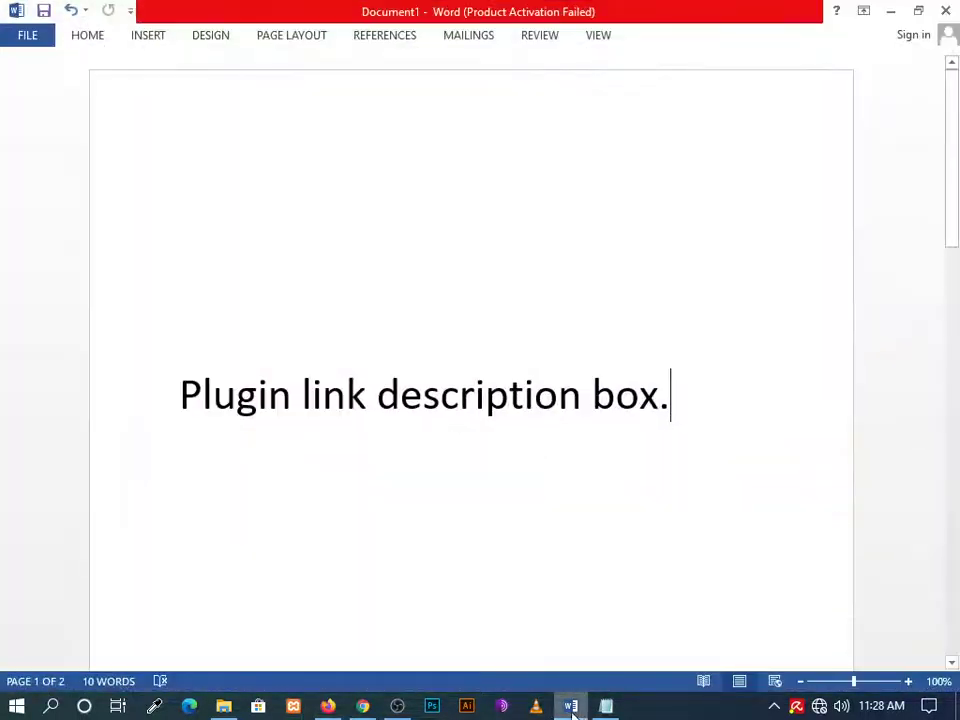
drag(181, 398, 684, 407)
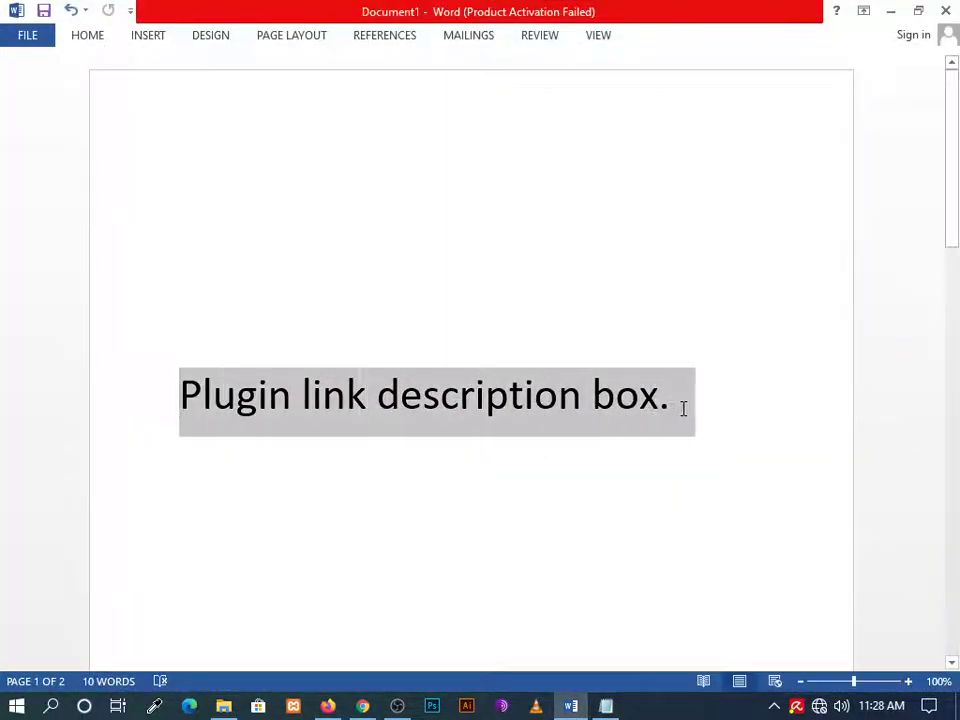
click(737, 431)
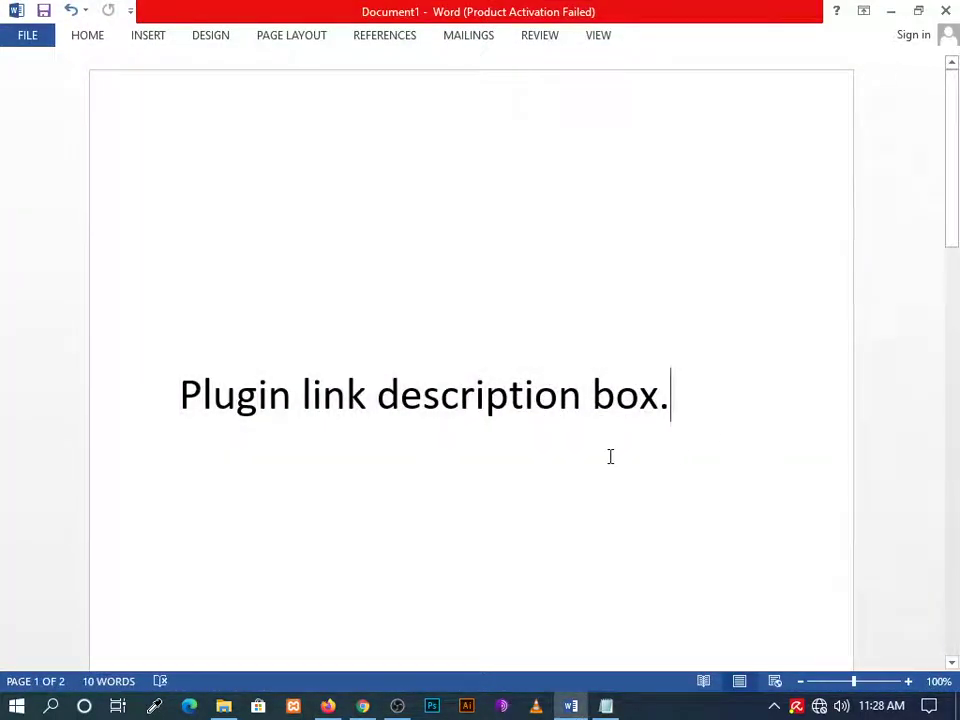
click(572, 706)
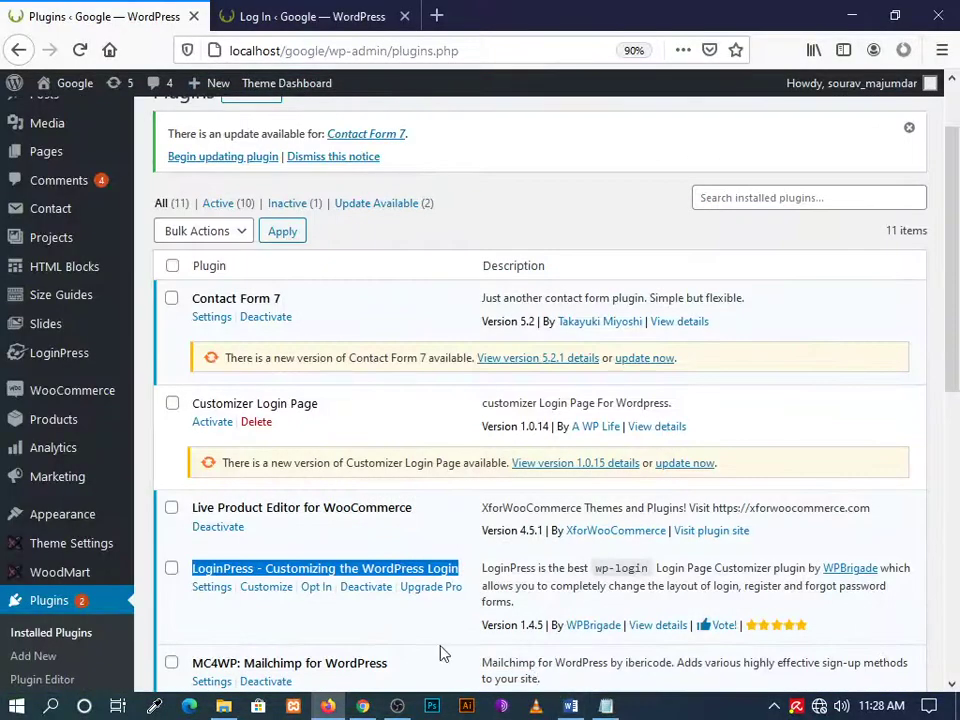
Open the LoginPress Customizer for the login page
mouse_move(47, 354)
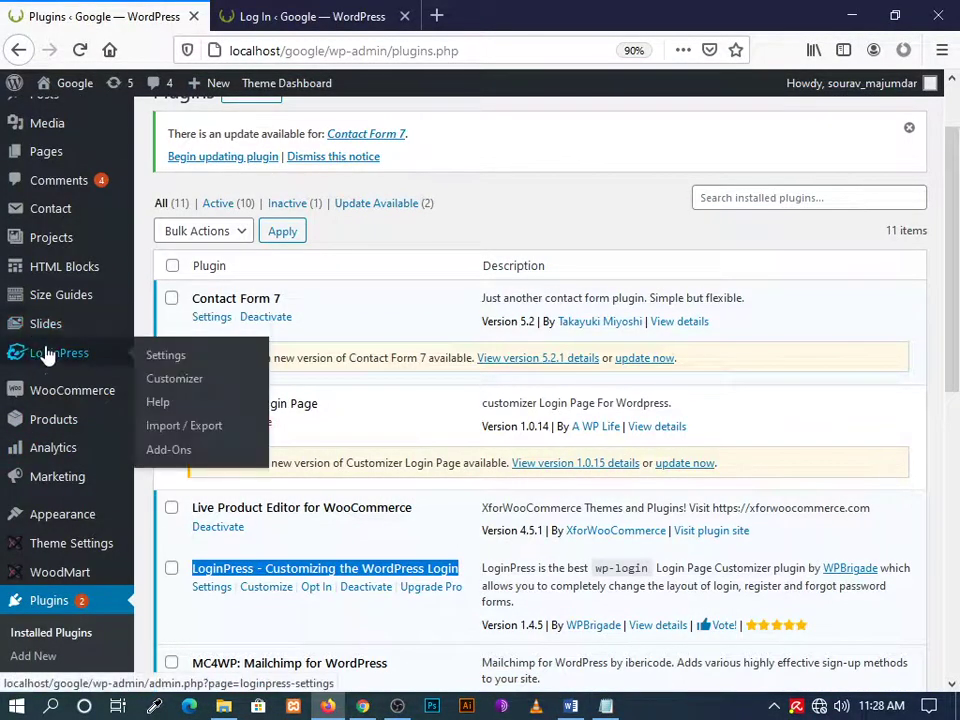
click(185, 387)
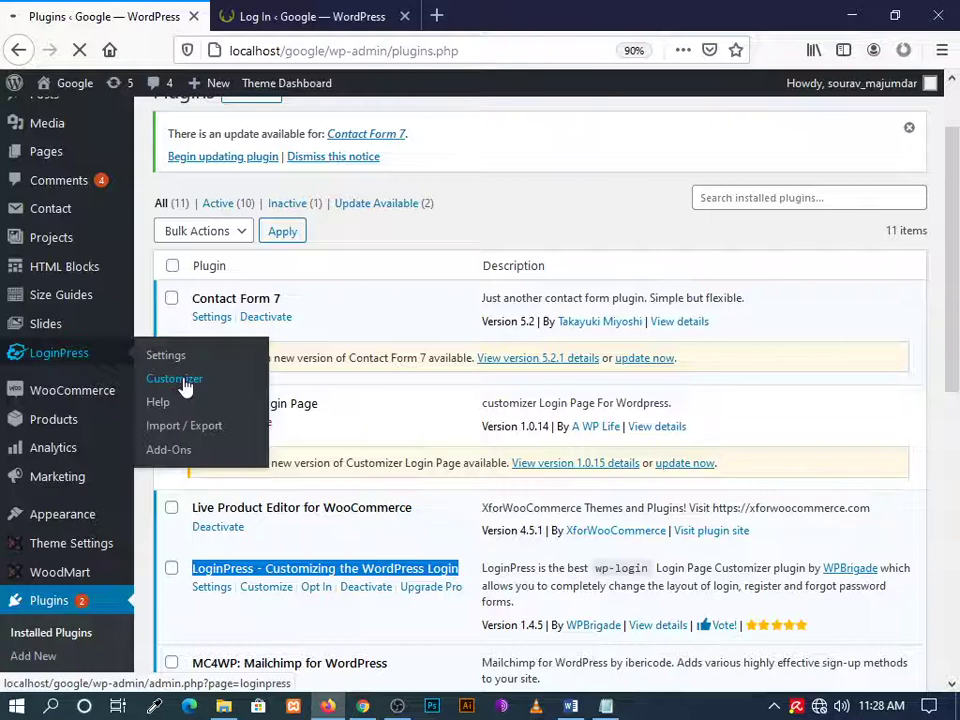
click(175, 379)
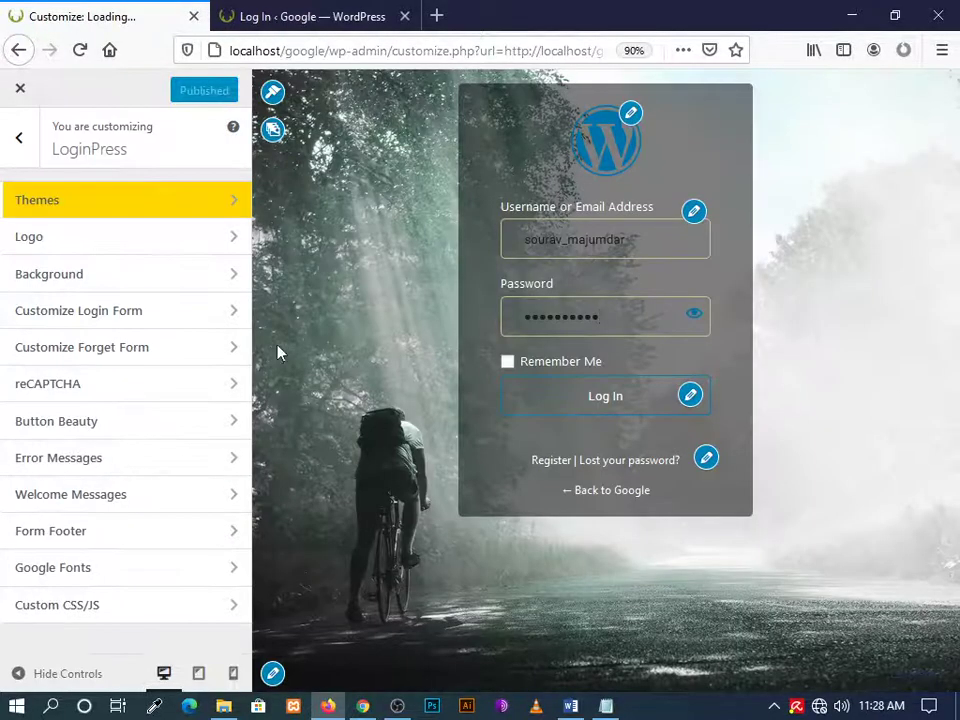
Delete all of LoginPress's custom CSS code and publish the change, reloading the customizer
click(100, 610)
click(35, 350)
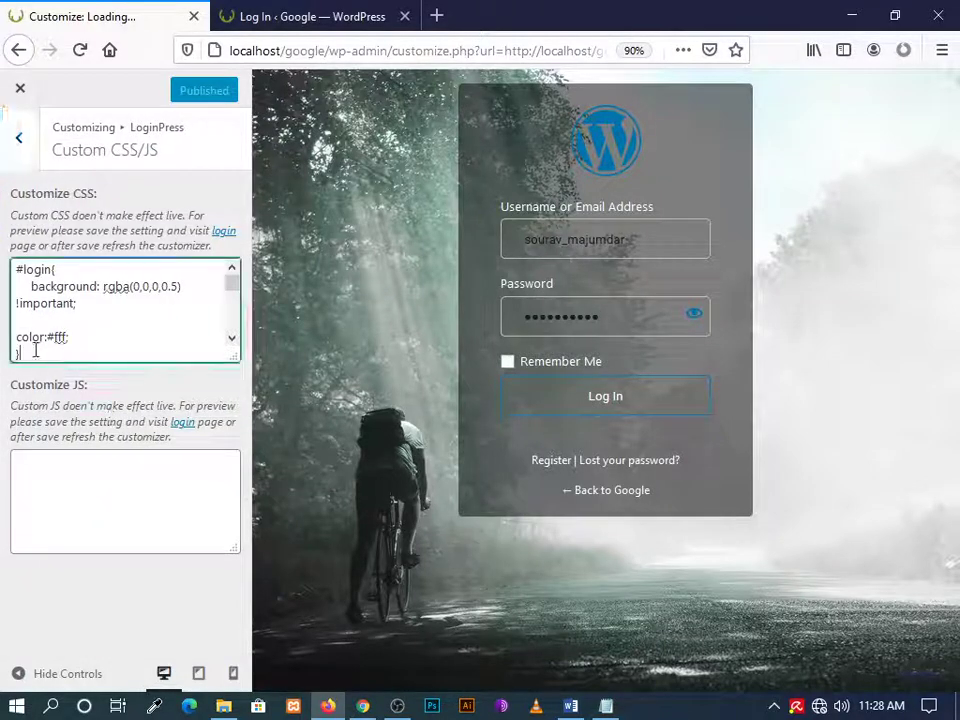
key(ctrl+a)
key(BackSpace)
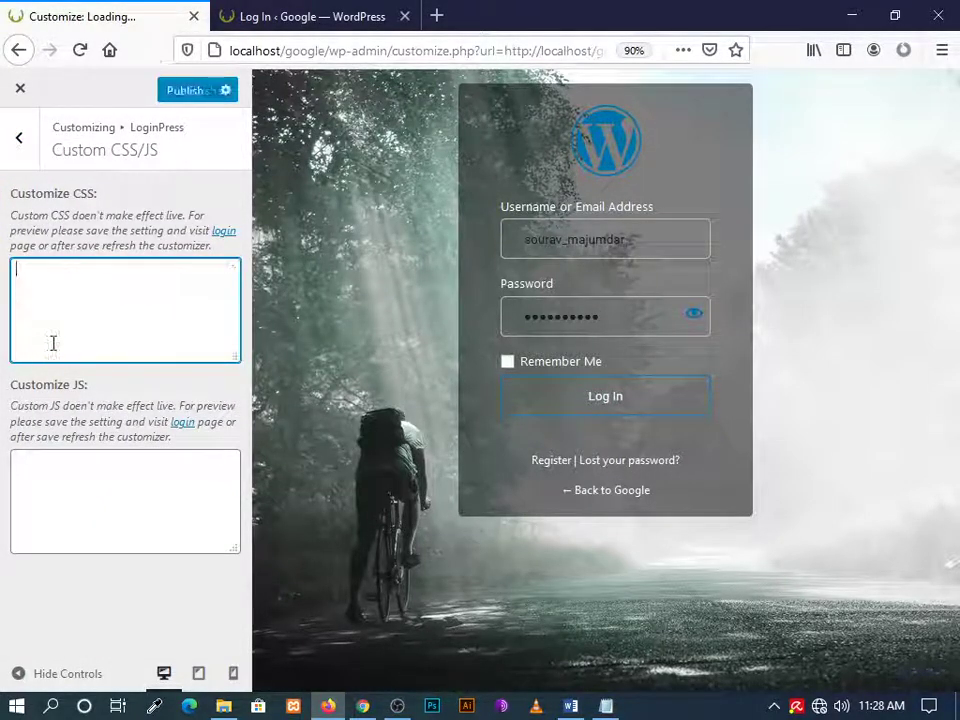
click(191, 94)
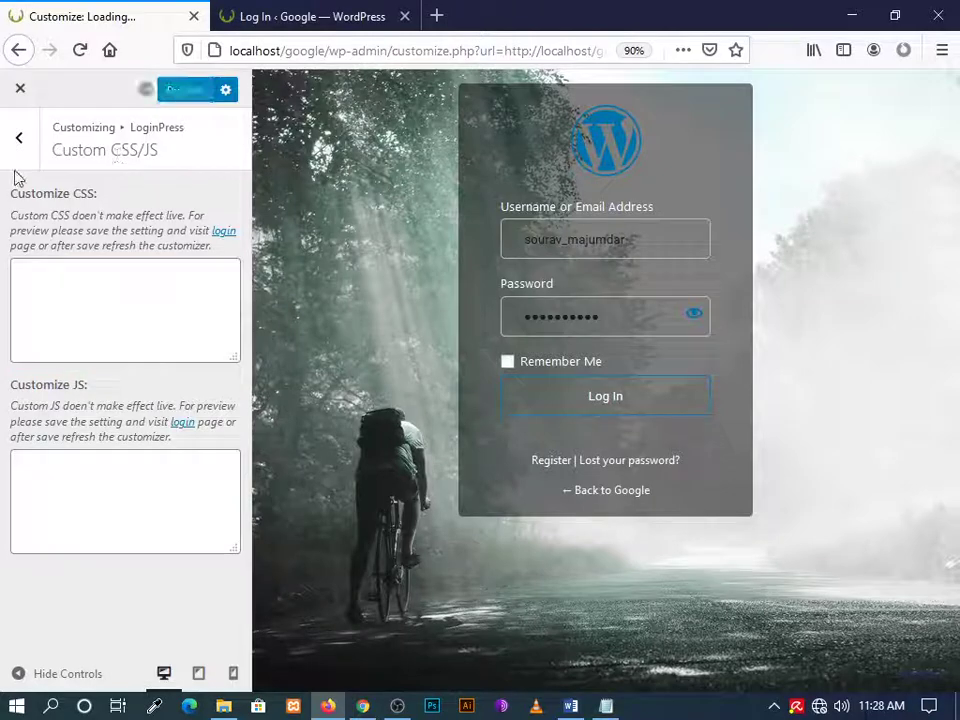
click(18, 140)
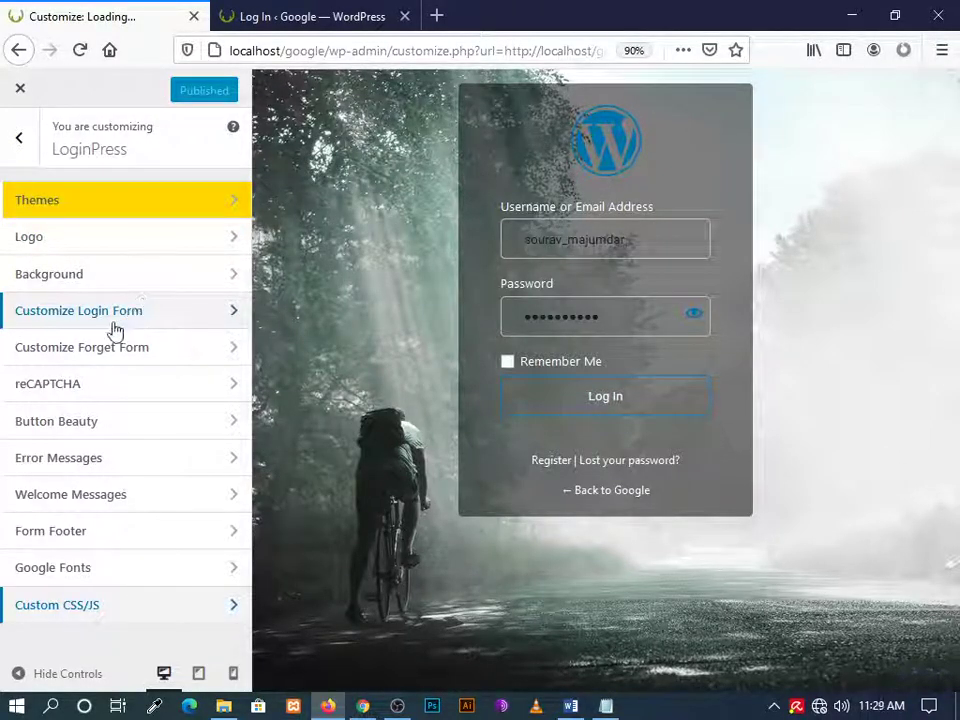
click(71, 58)
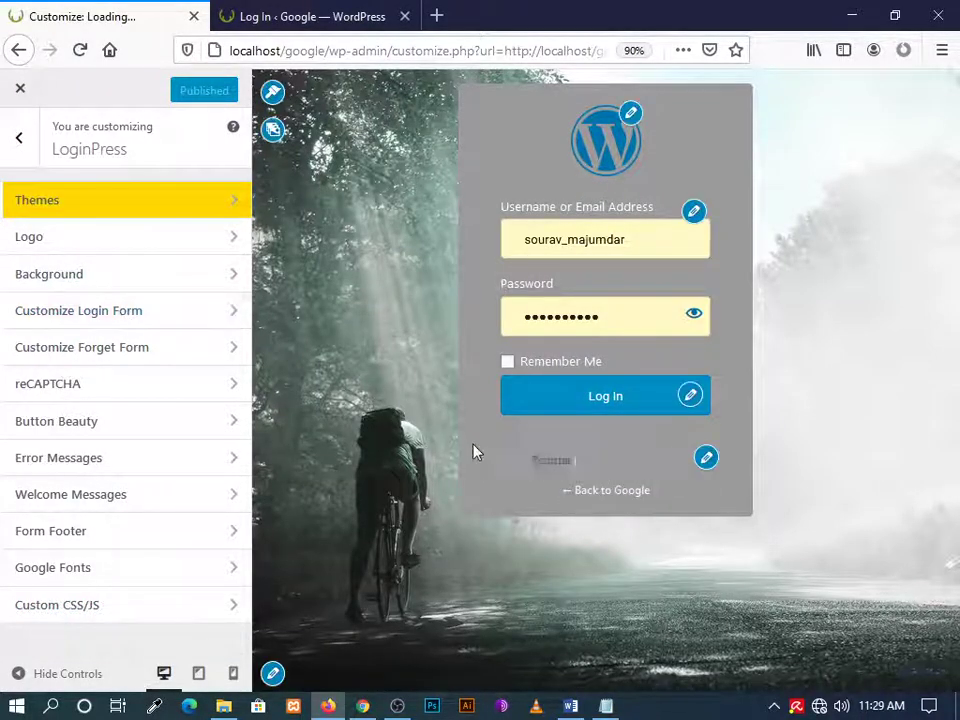
Set the login page background to the pink cherry blossom and blue sky image from the background gallery
click(116, 276)
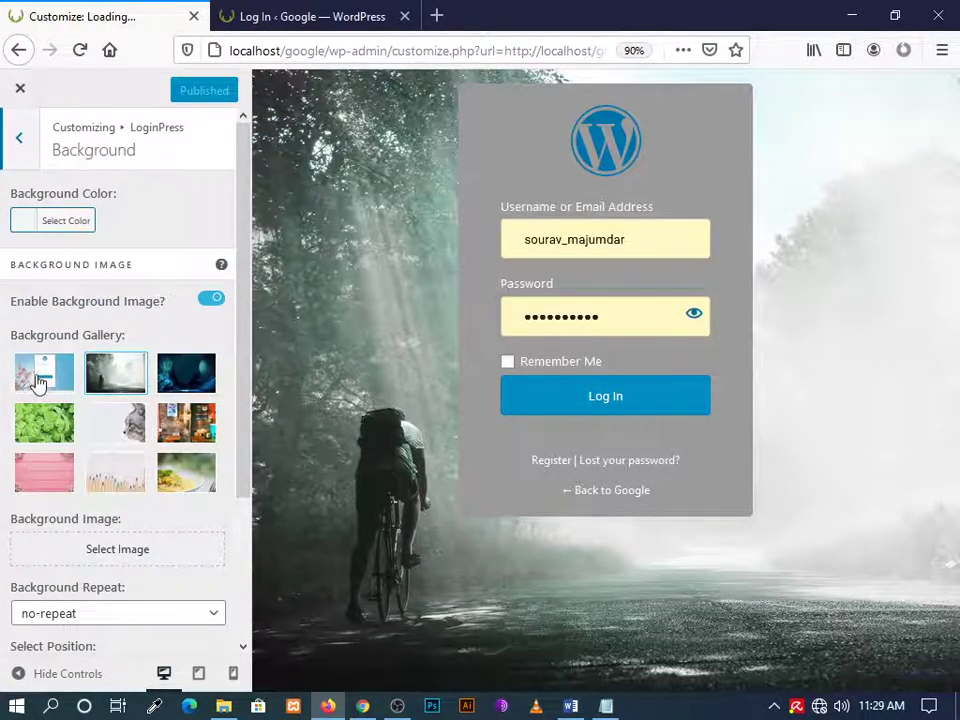
click(40, 380)
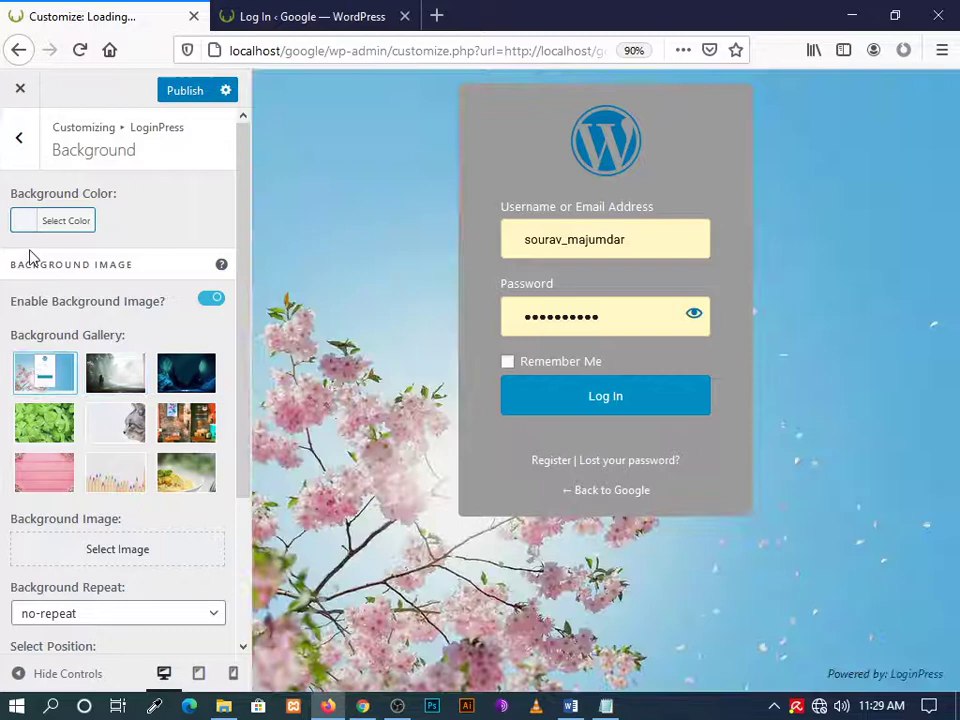
click(18, 139)
click(105, 285)
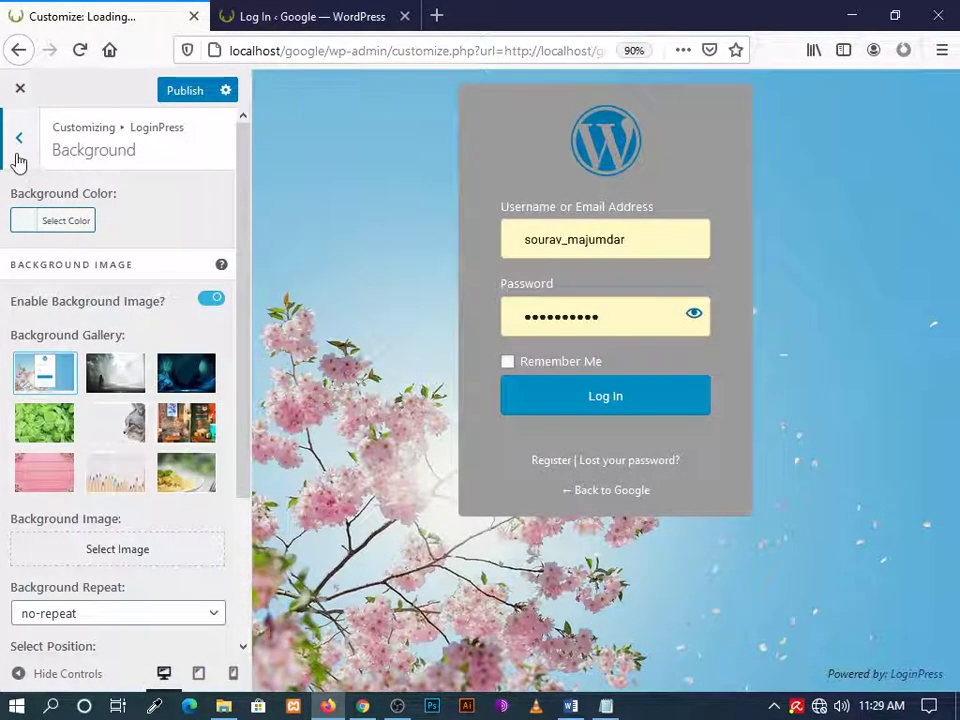
click(58, 222)
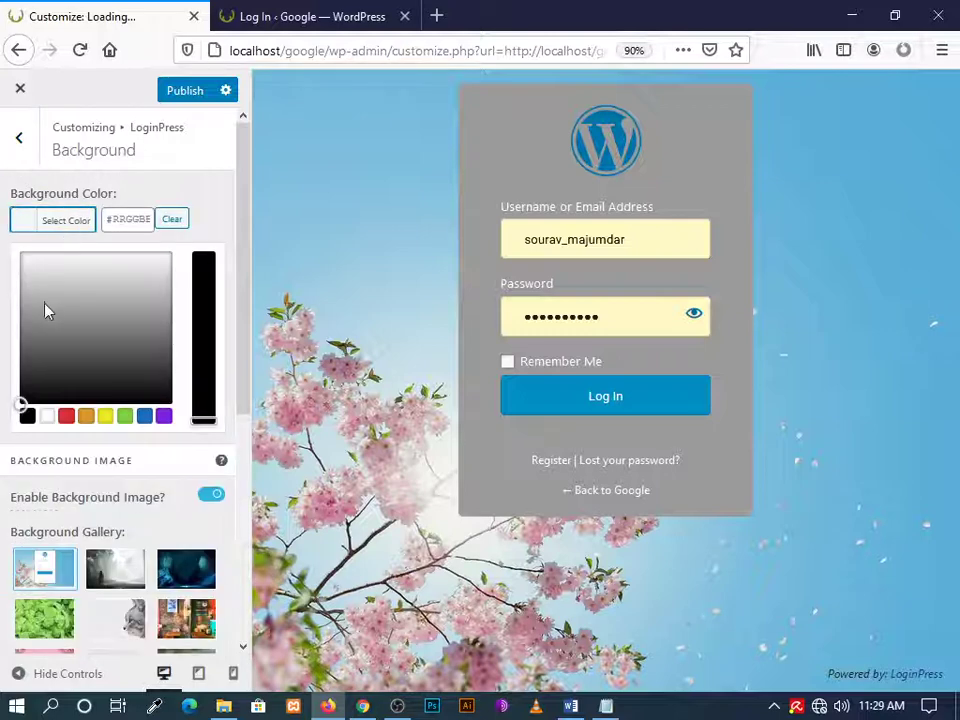
click(205, 203)
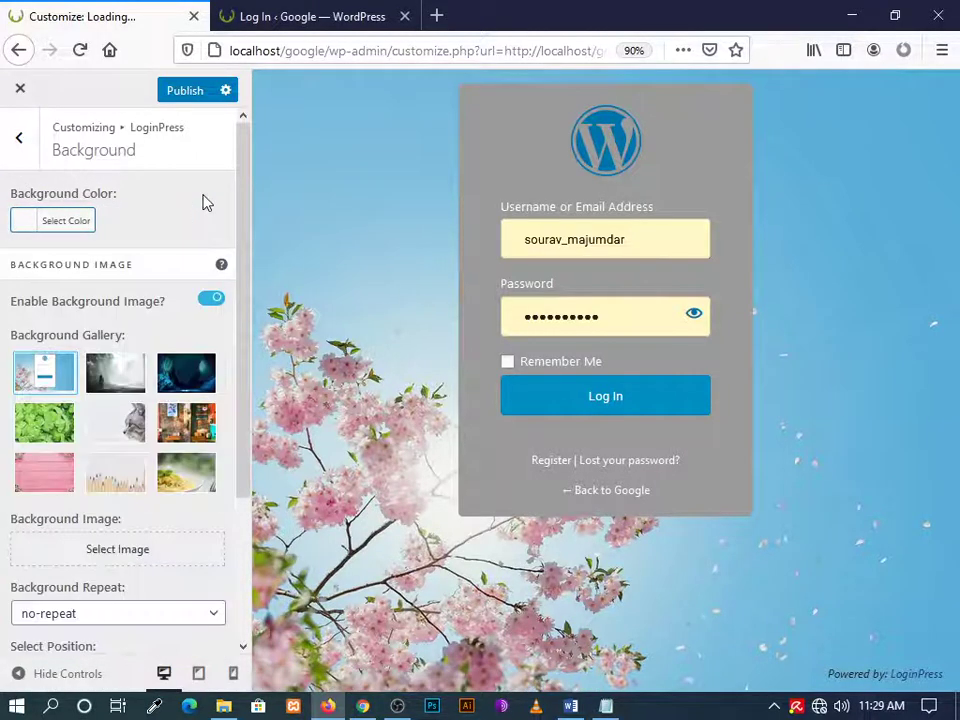
click(18, 140)
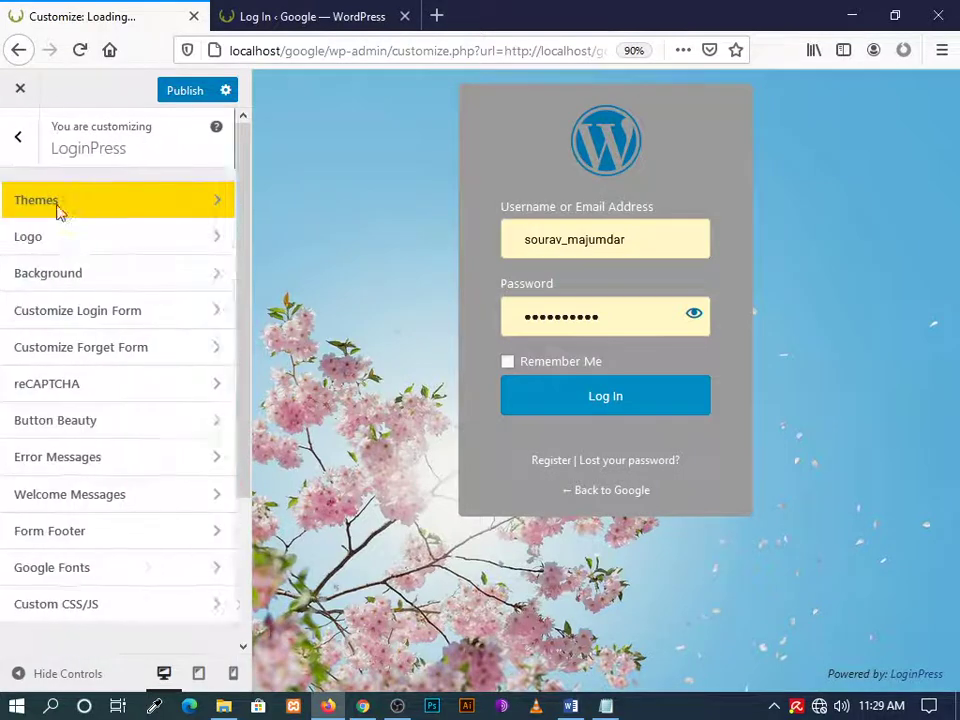
Set the login form's background color to white (#ffffff) and return to the LoginPress section list
click(124, 324)
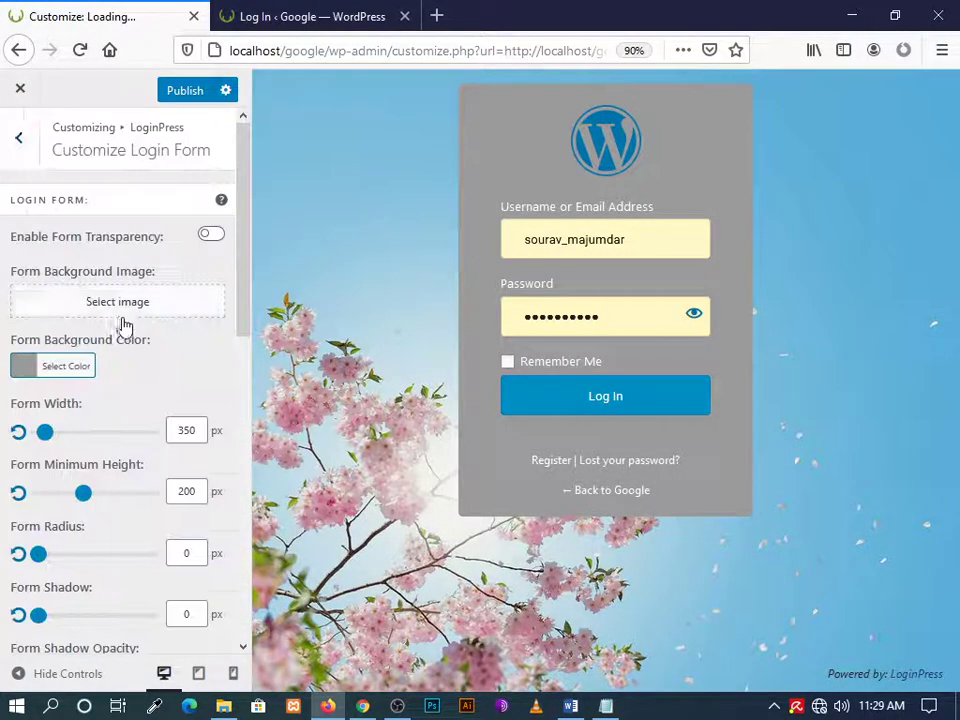
click(64, 372)
drag(26, 431, 28, 386)
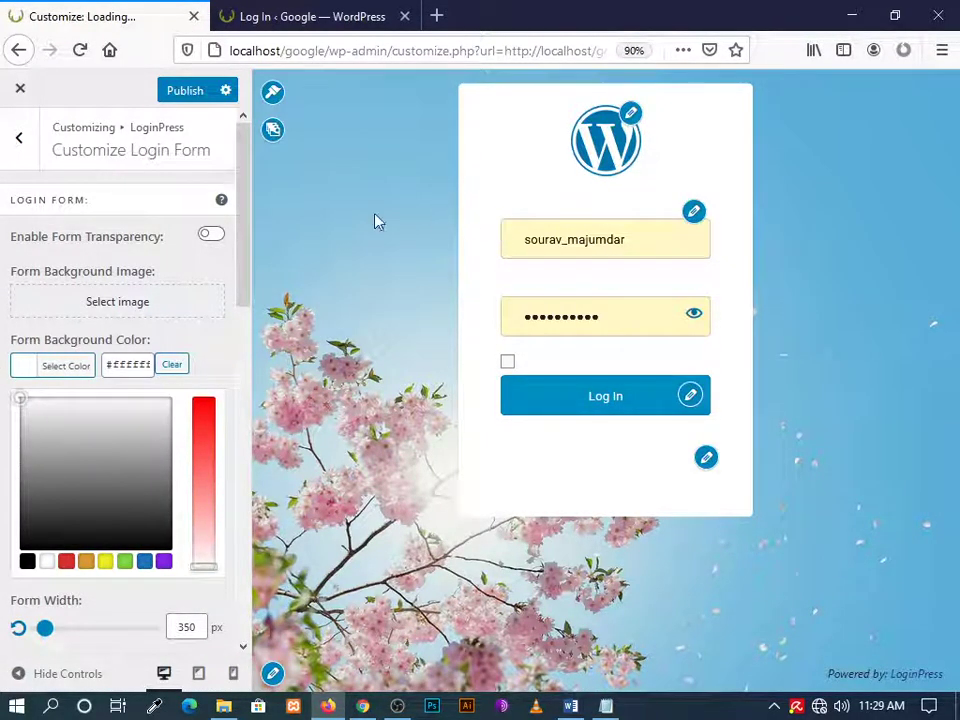
click(21, 143)
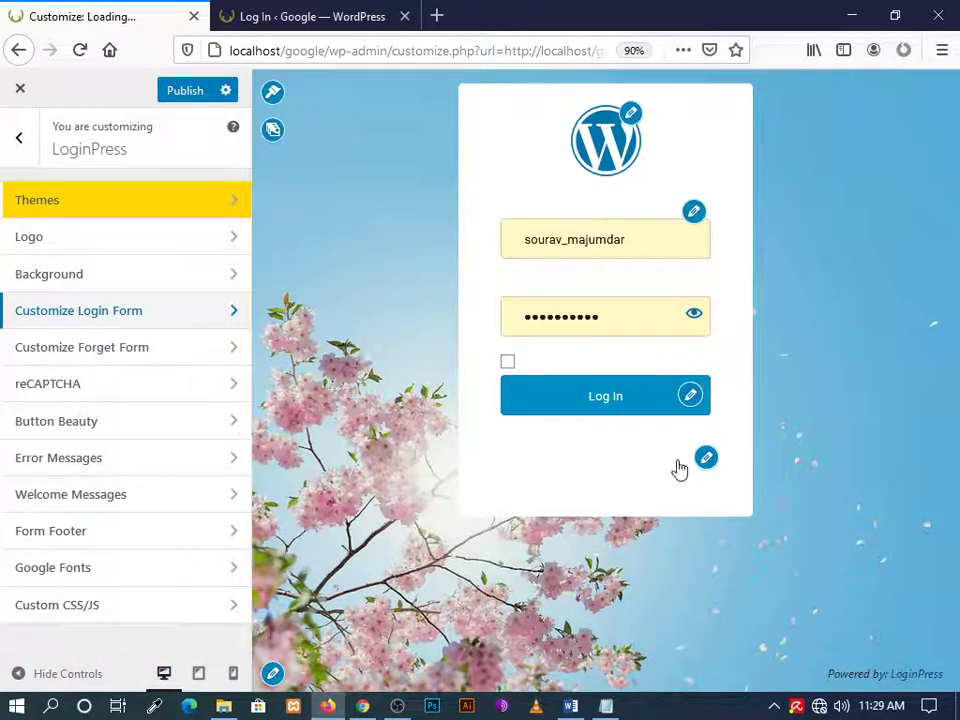
Highlight the username field's label text on the white login form in the preview
click(613, 315)
drag(649, 208, 489, 208)
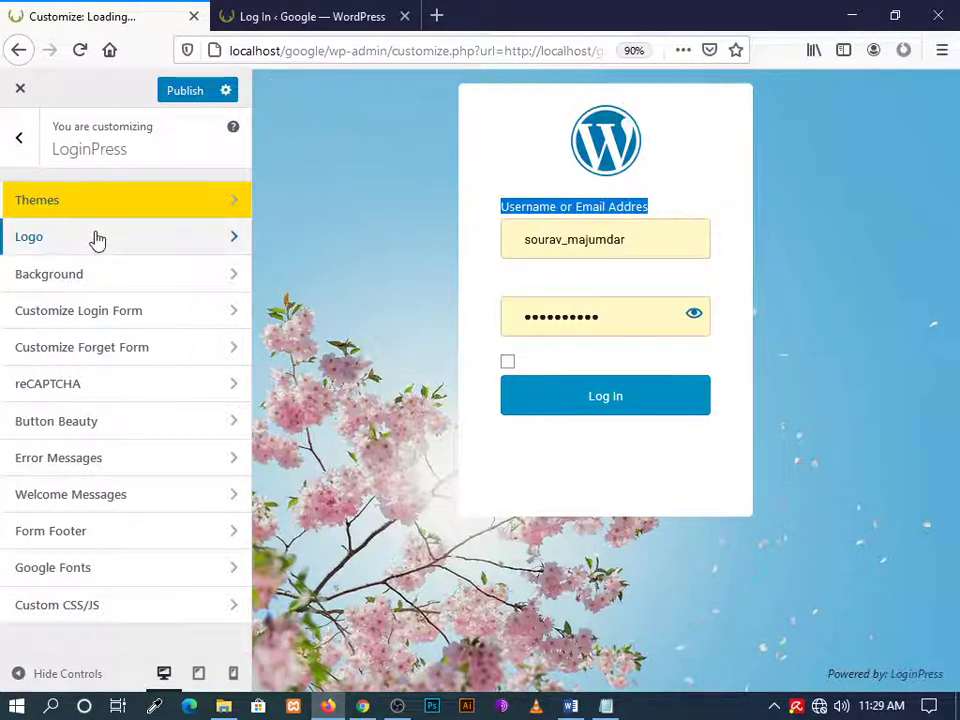
Open the file upload option for a custom login page background image in the Background section
click(94, 284)
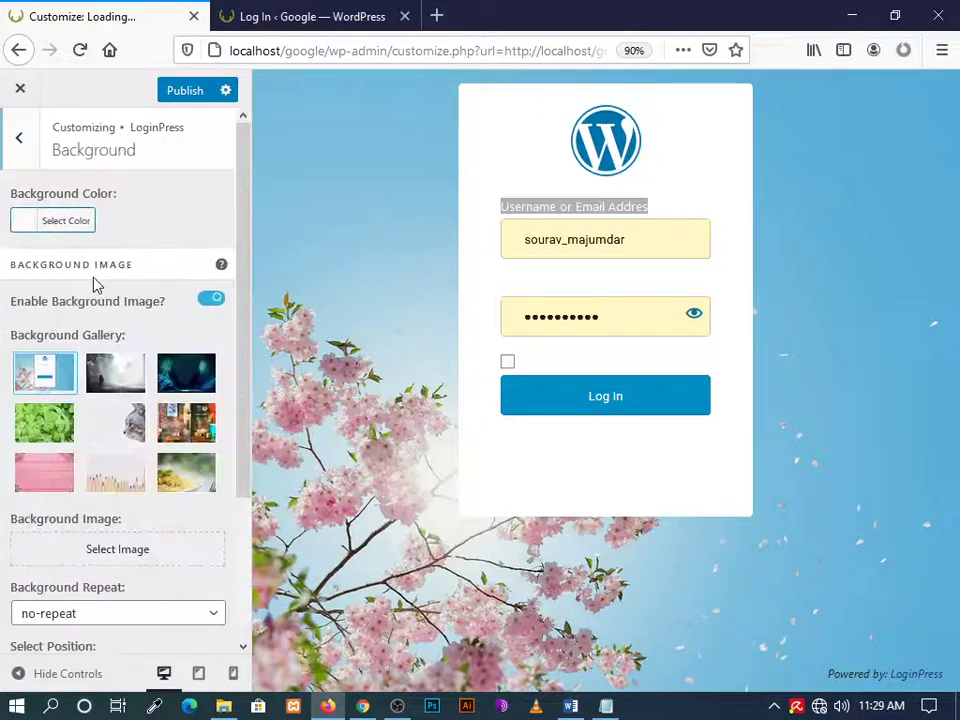
click(79, 224)
click(79, 228)
scroll(94, 364, down, 3)
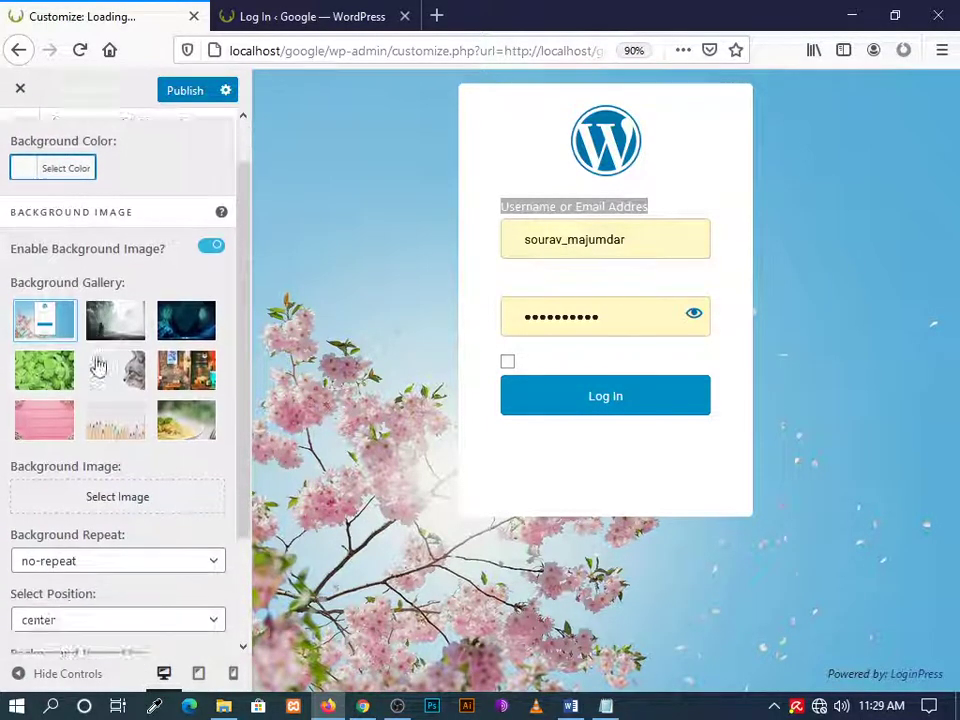
click(135, 371)
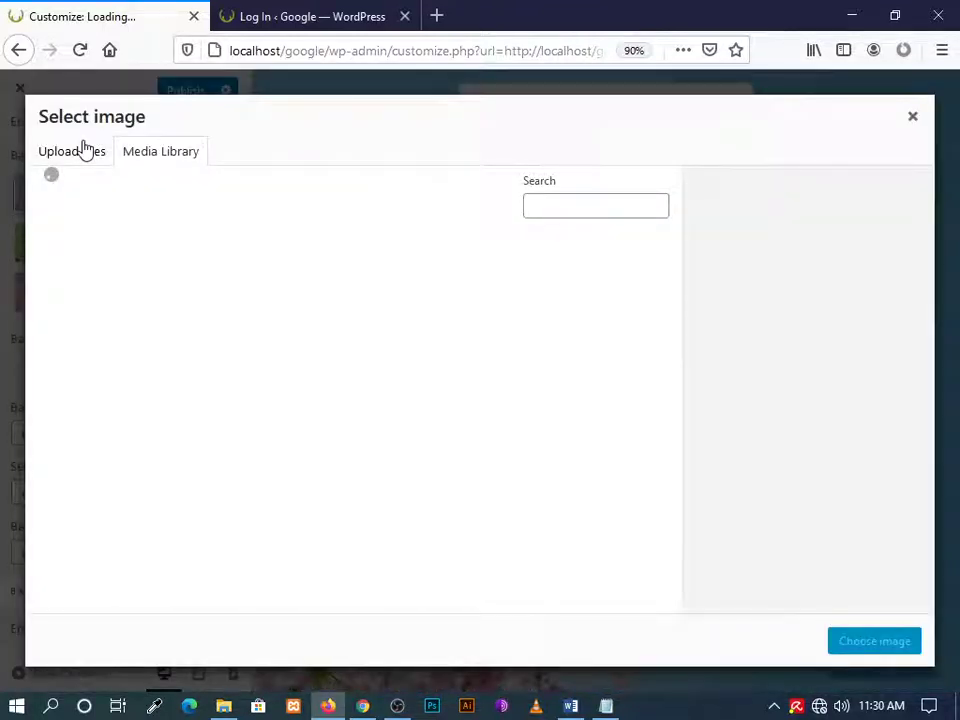
click(86, 148)
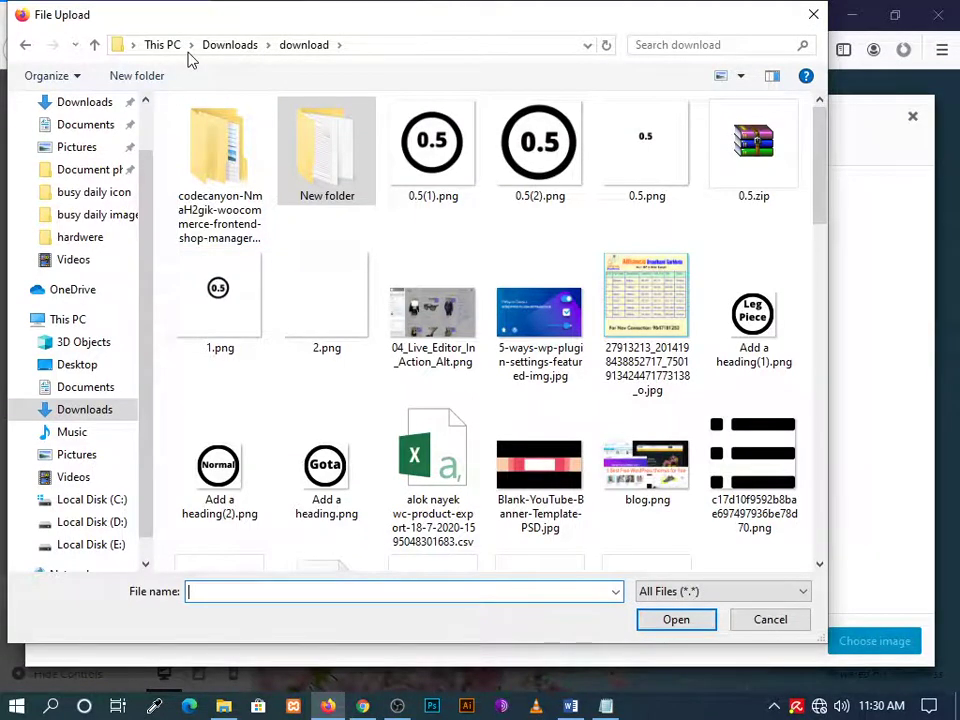
click(230, 44)
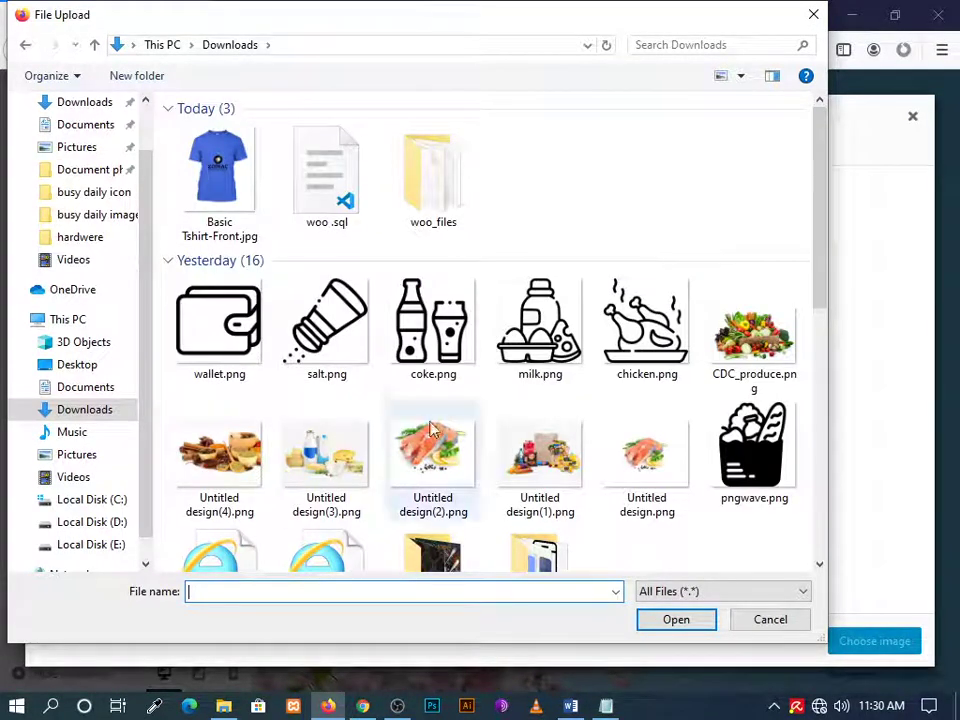
scroll(418, 375, down, 3)
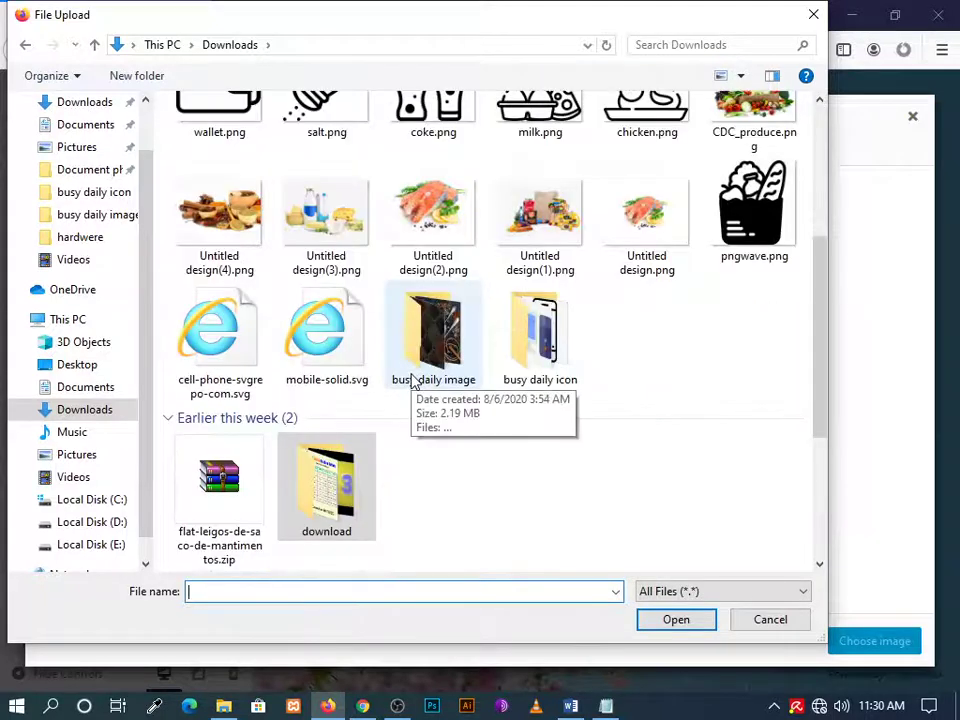
scroll(298, 199, up, 3)
click(163, 45)
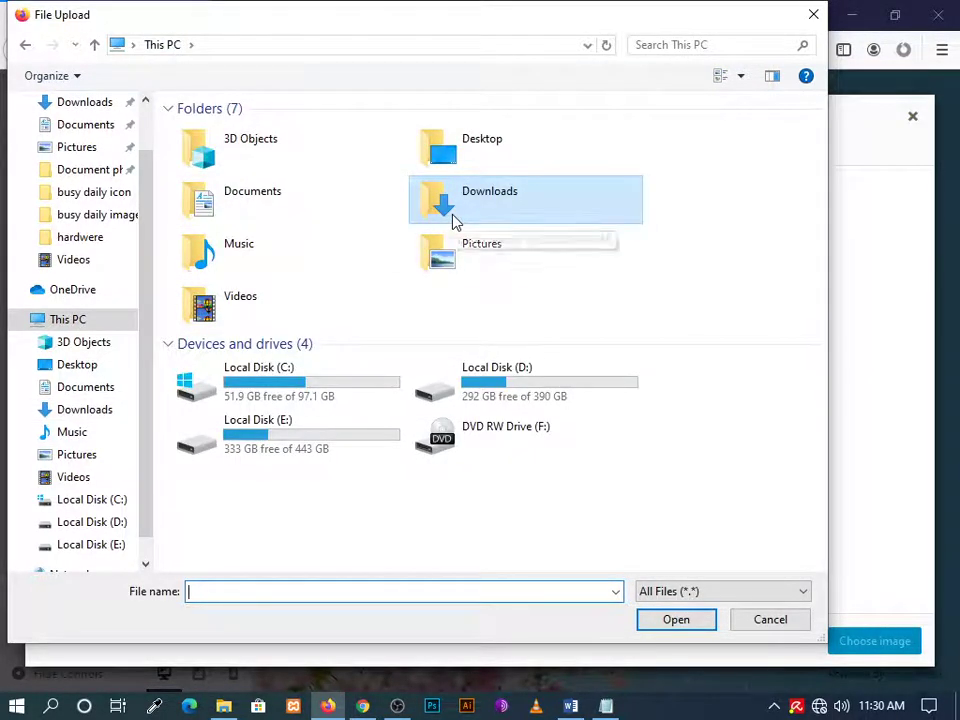
double_click(453, 220)
scroll(393, 382, down, 5)
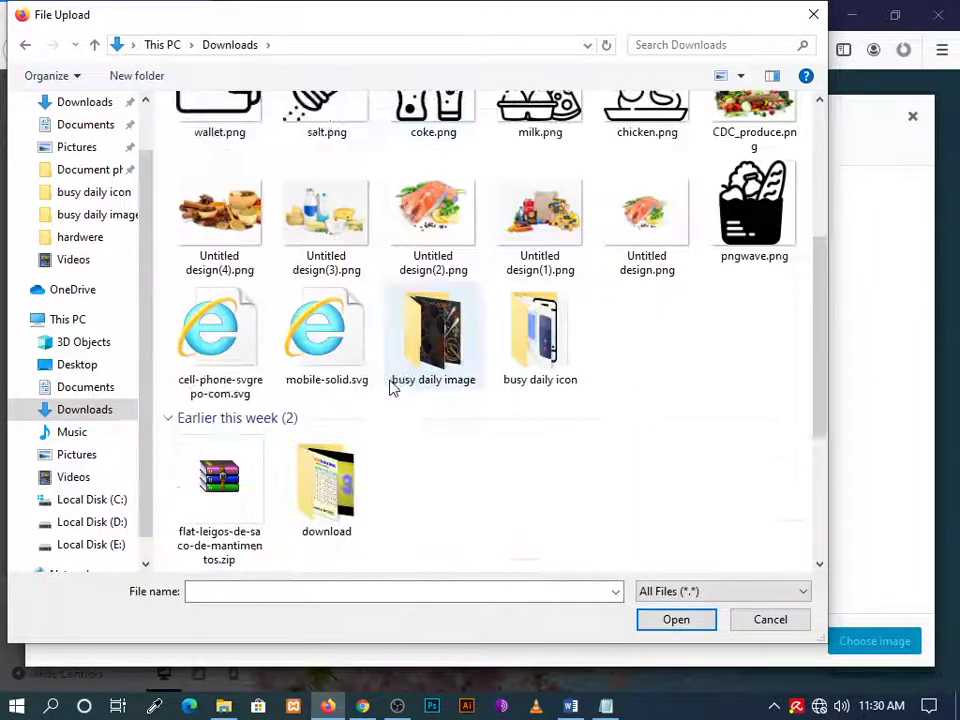
click(225, 707)
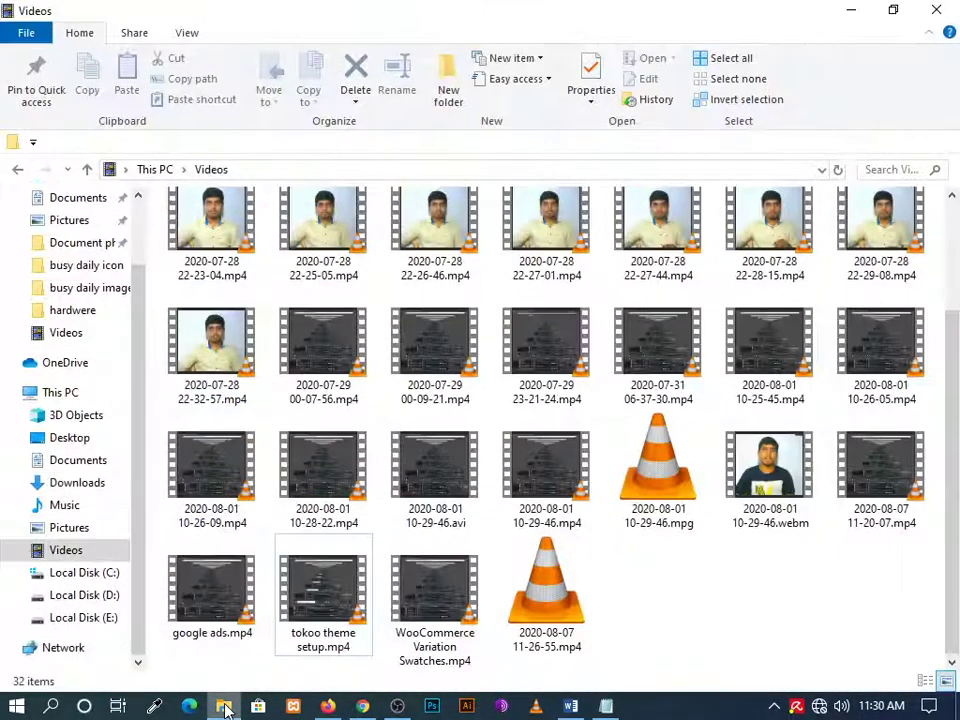
click(223, 707)
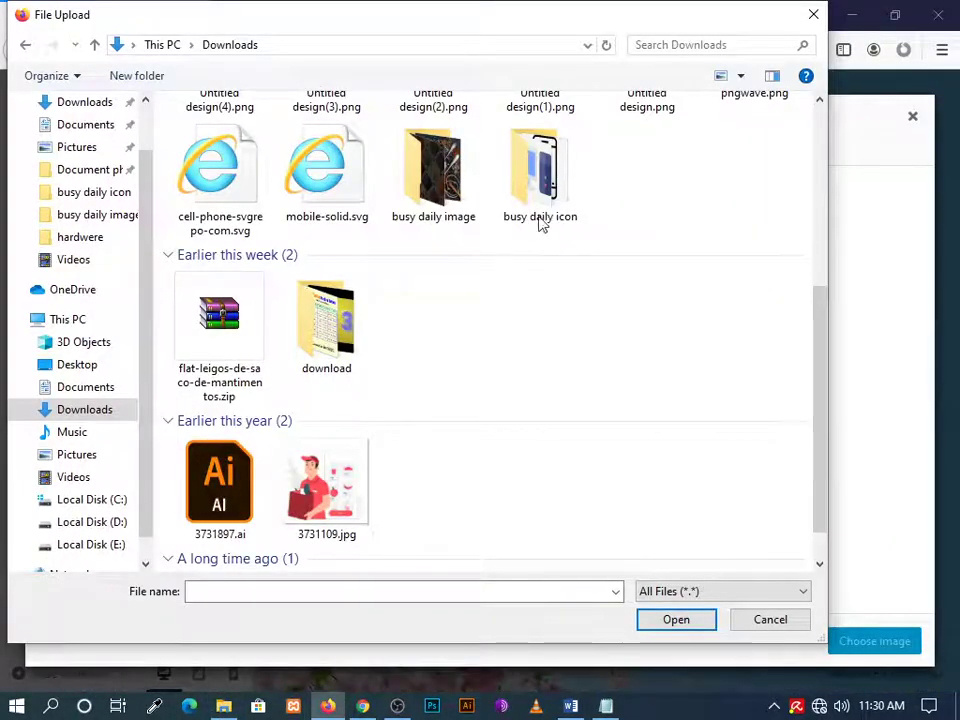
click(810, 22)
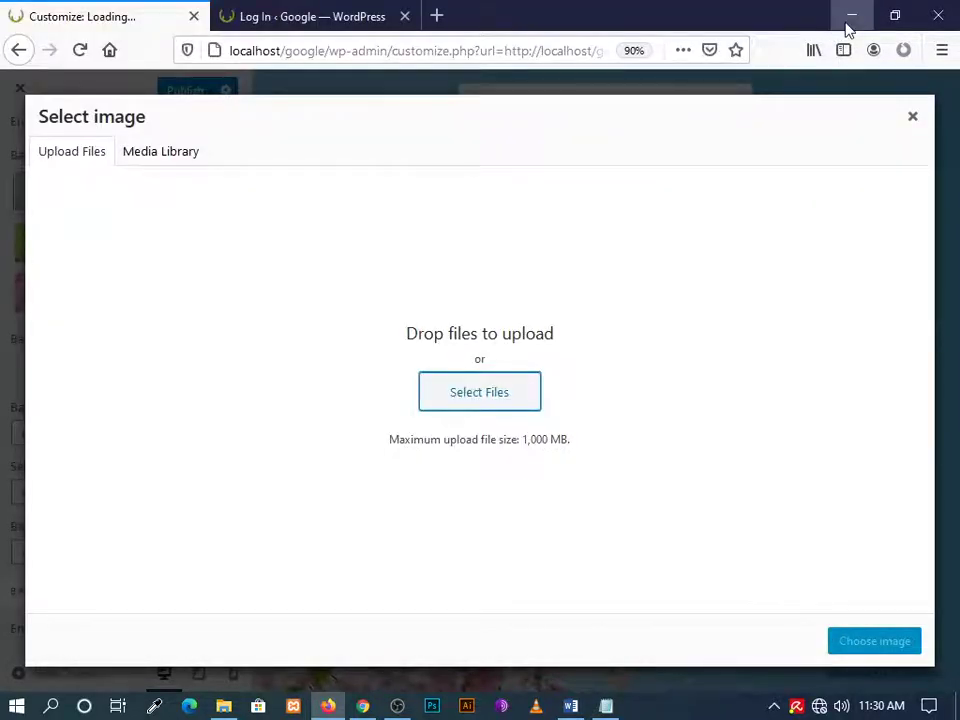
Switch to File Explorer, locate the 0.jpg leaf image in the Downloads folder, and return to Firefox
click(849, 28)
double_click(22, 30)
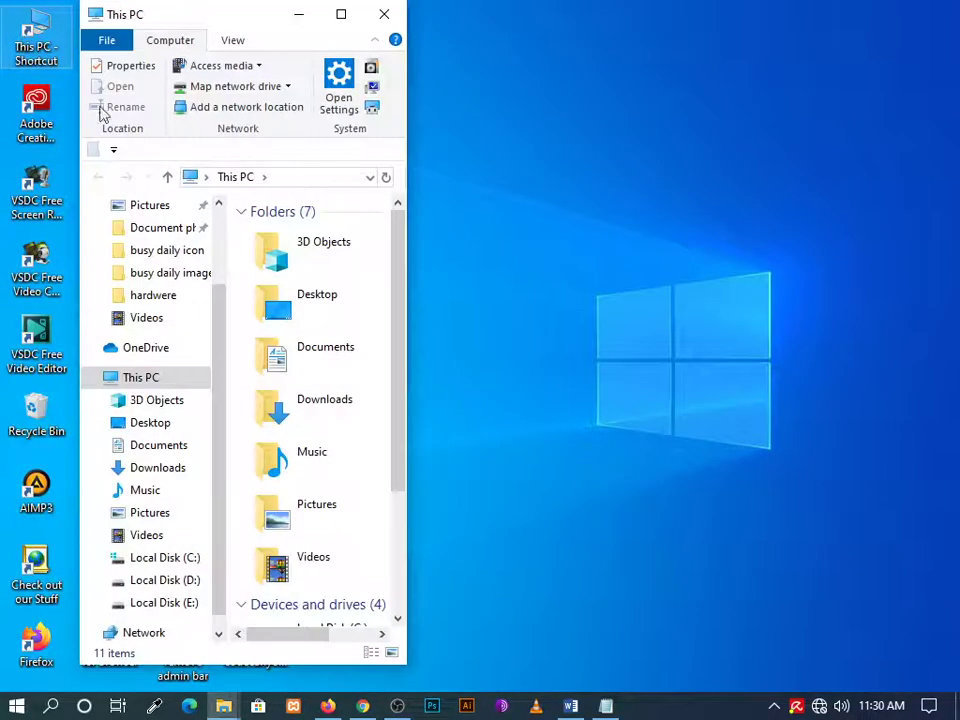
drag(231, 27, 225, 8)
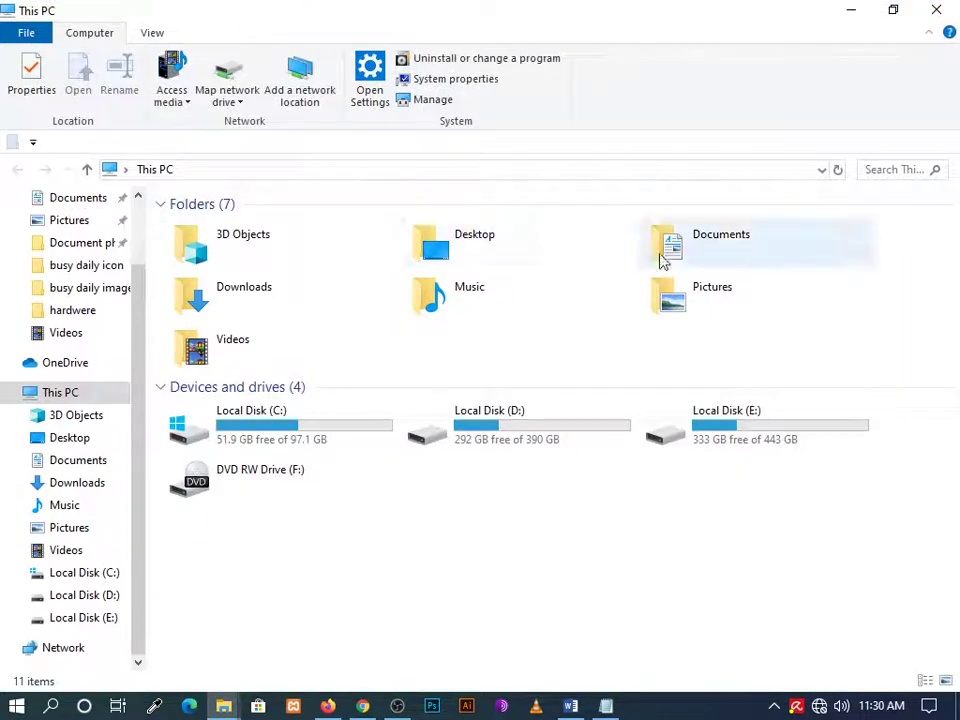
double_click(223, 287)
click(223, 290)
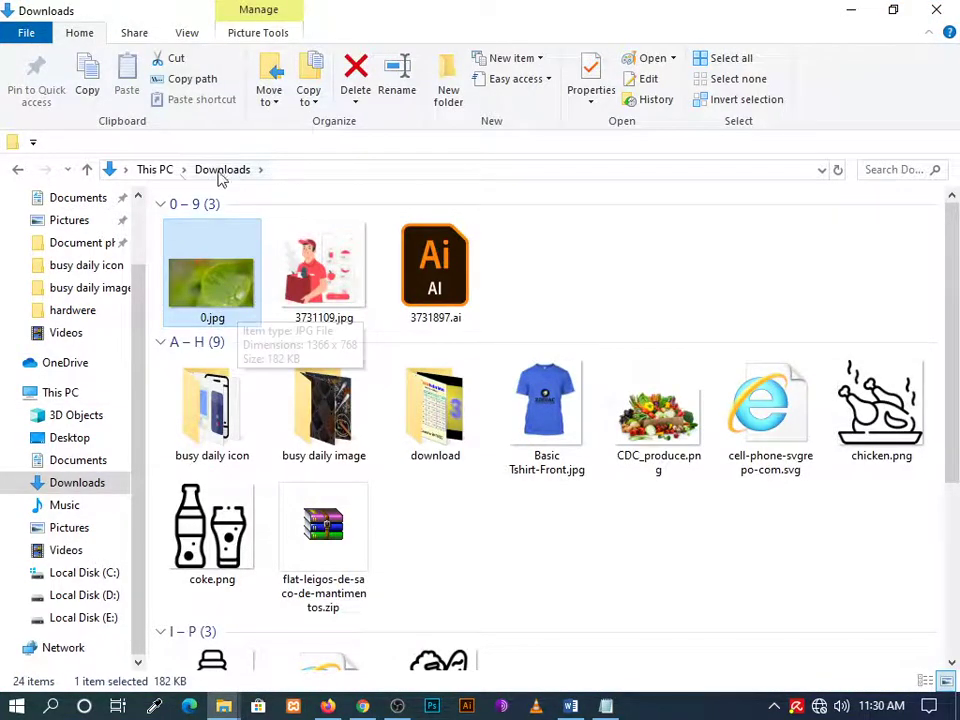
click(328, 706)
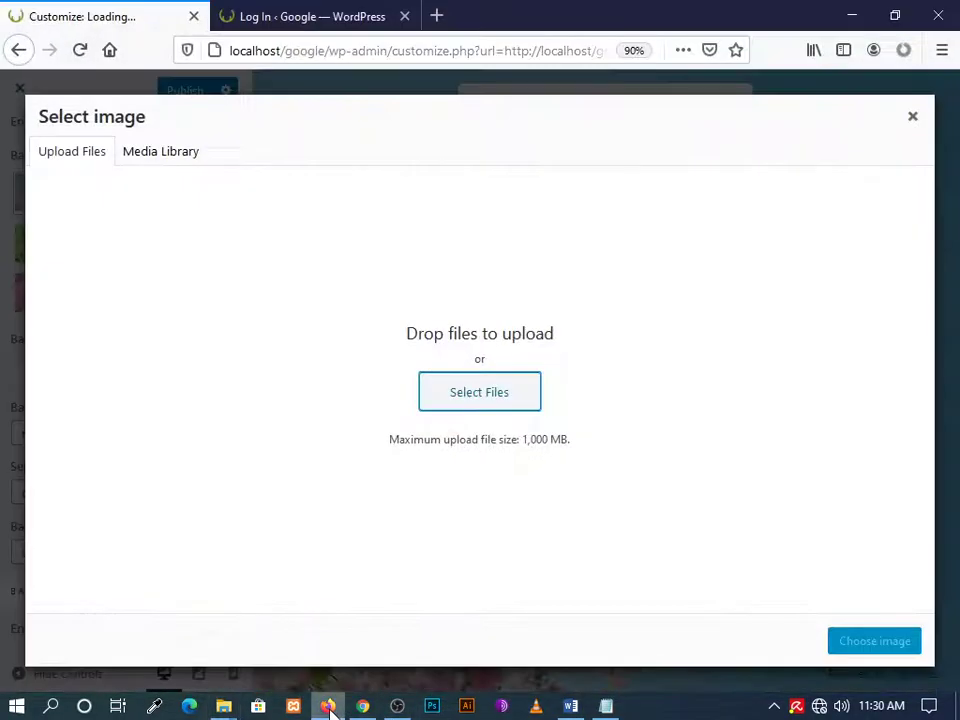
Upload 0.jpg from the Downloads folder and choose it as the login page's background image
click(474, 393)
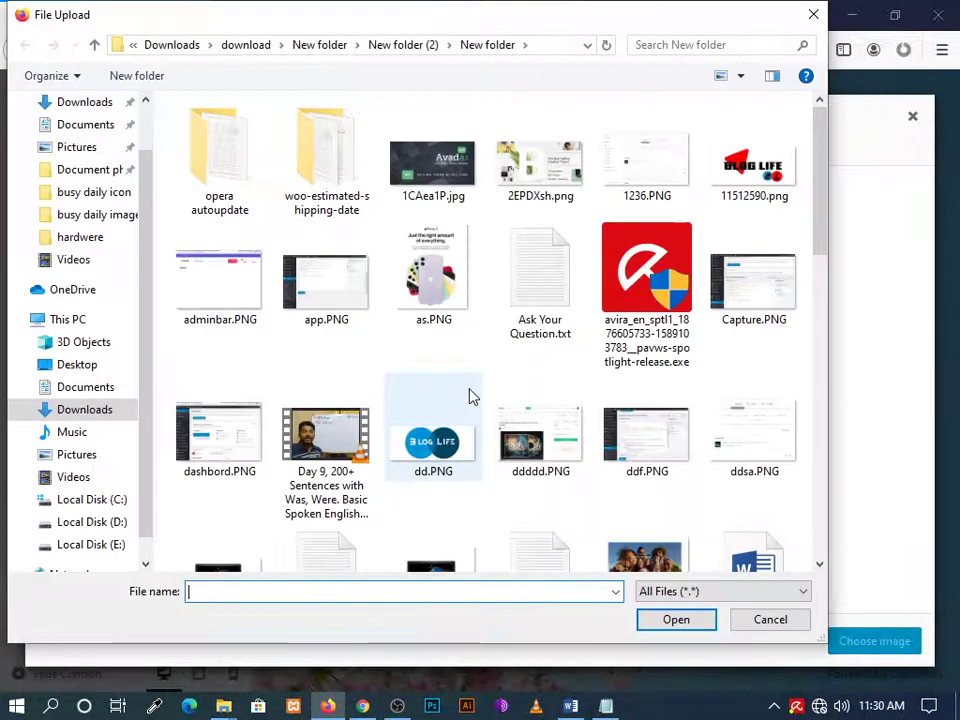
click(172, 45)
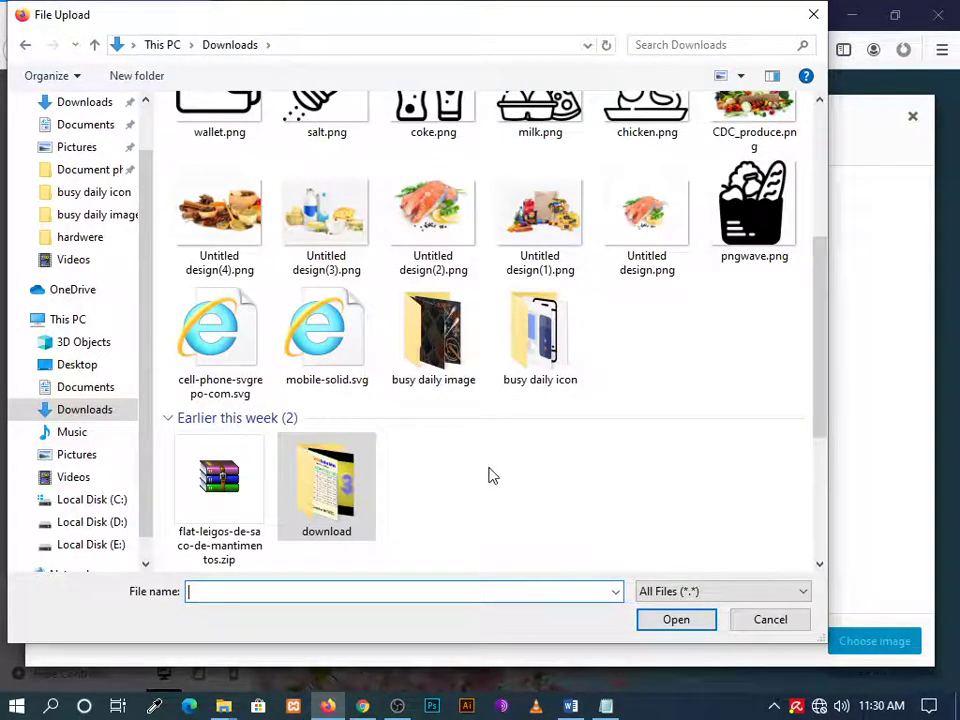
scroll(489, 476, up, 3)
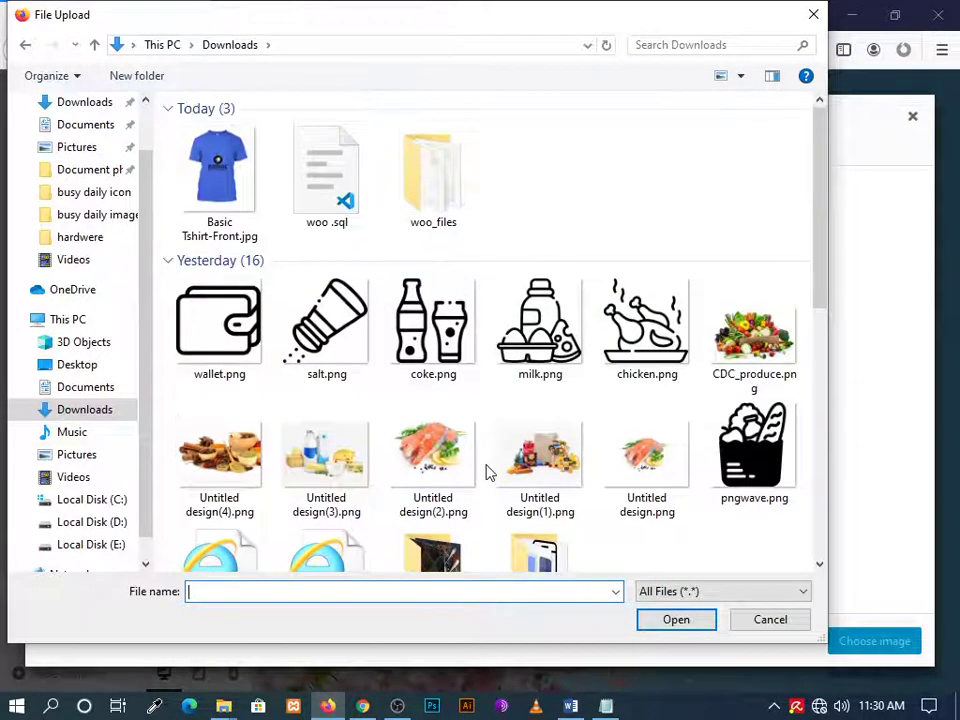
scroll(279, 407, down, 5)
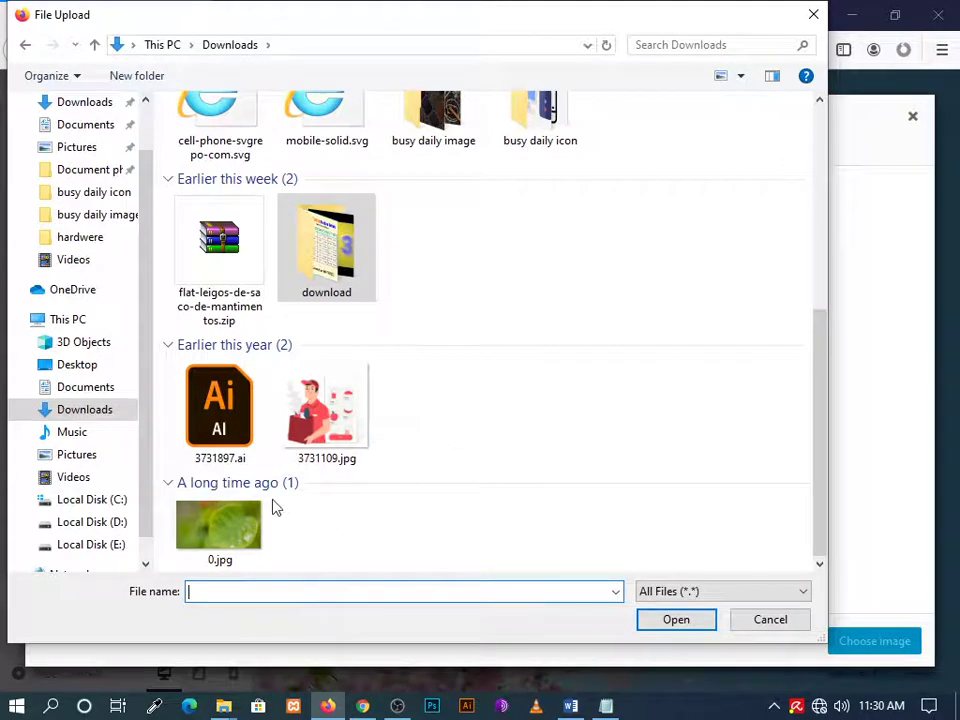
click(225, 521)
click(672, 622)
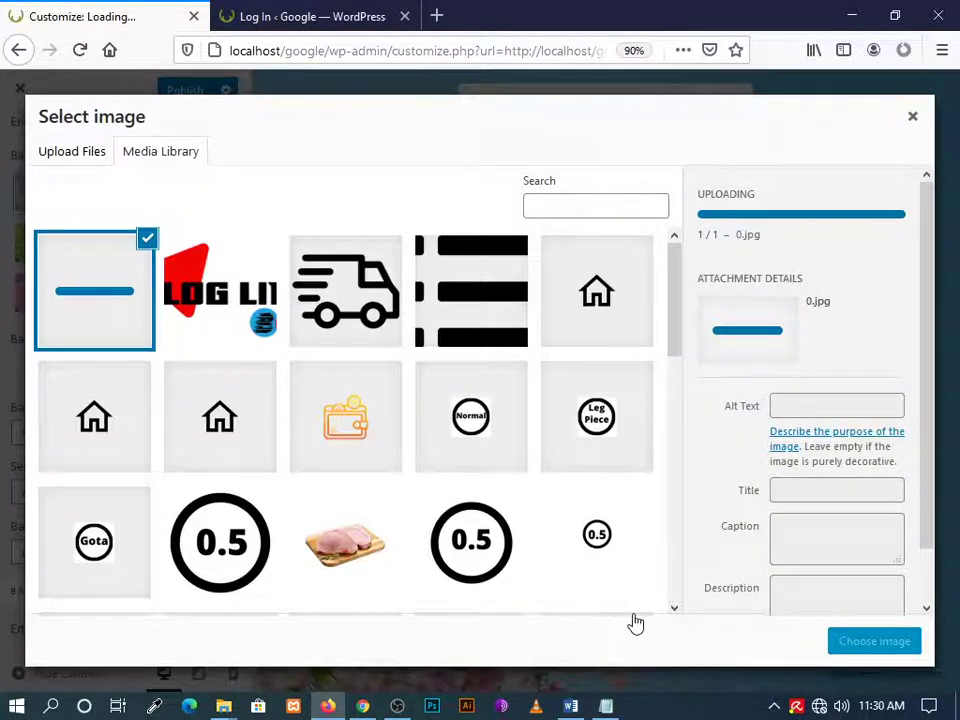
click(851, 640)
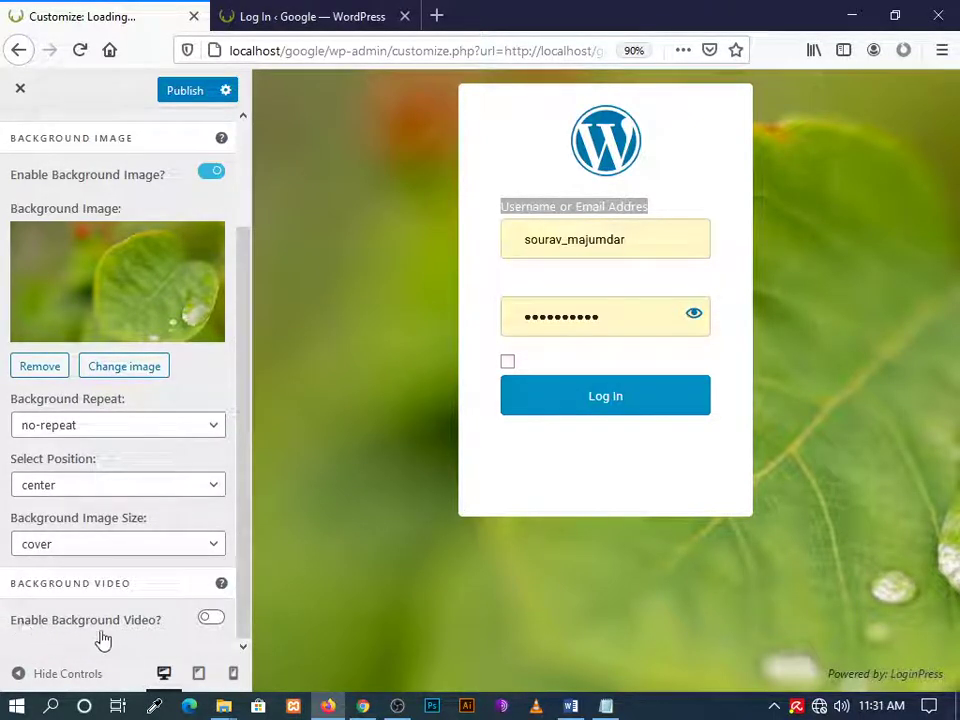
Look over the Logo section's settings and return to the LoginPress section list
scroll(40, 171, up, 3)
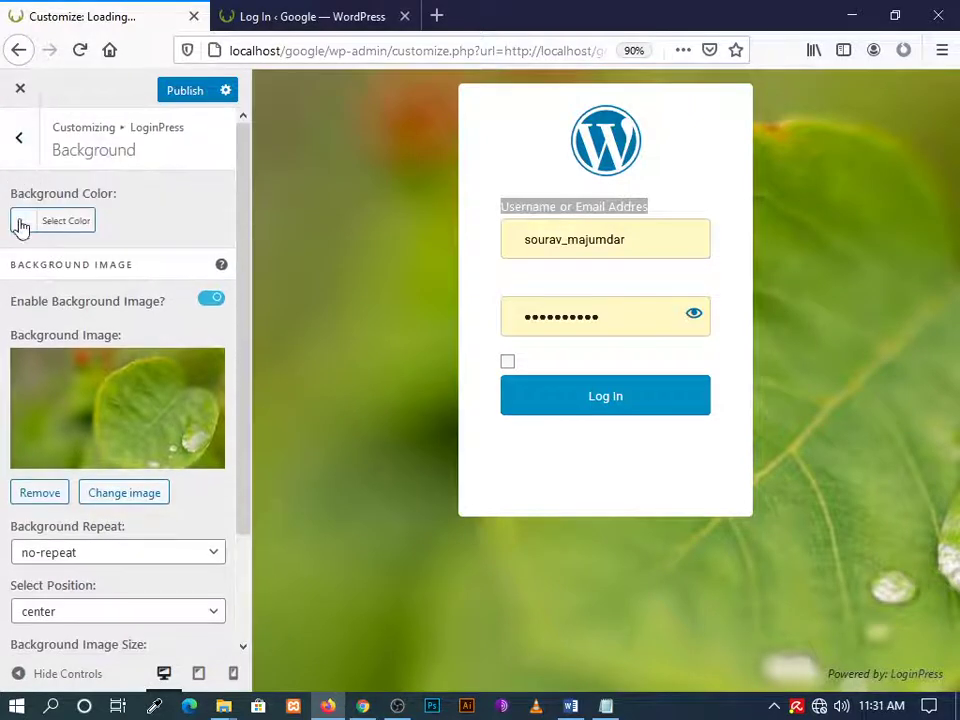
click(20, 144)
click(41, 240)
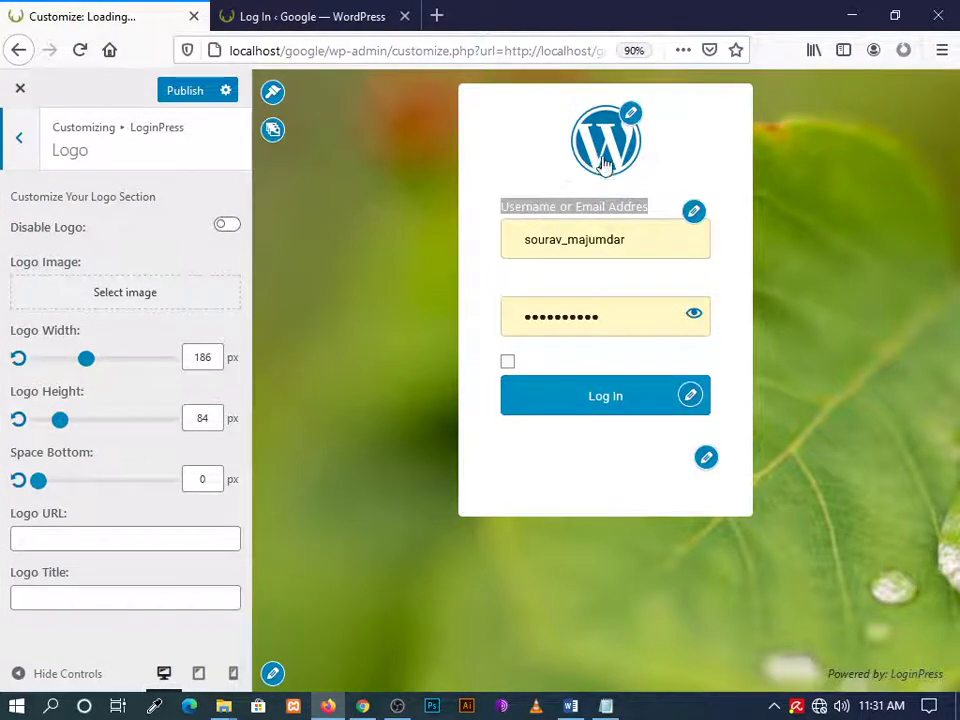
click(22, 137)
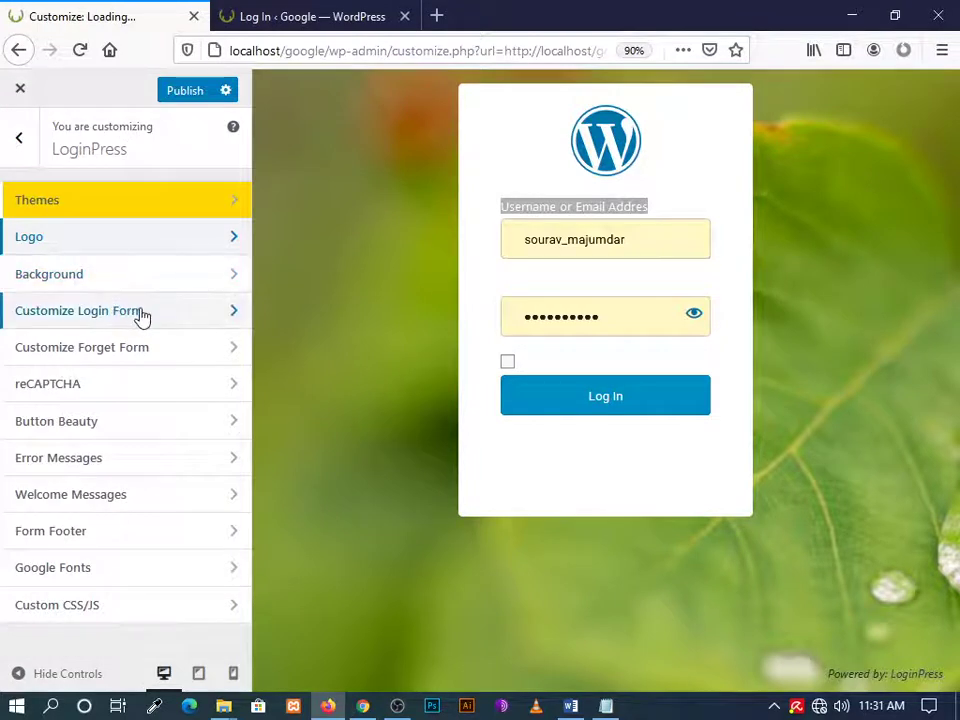
Enable form transparency for the login form and return to the LoginPress section list
click(141, 316)
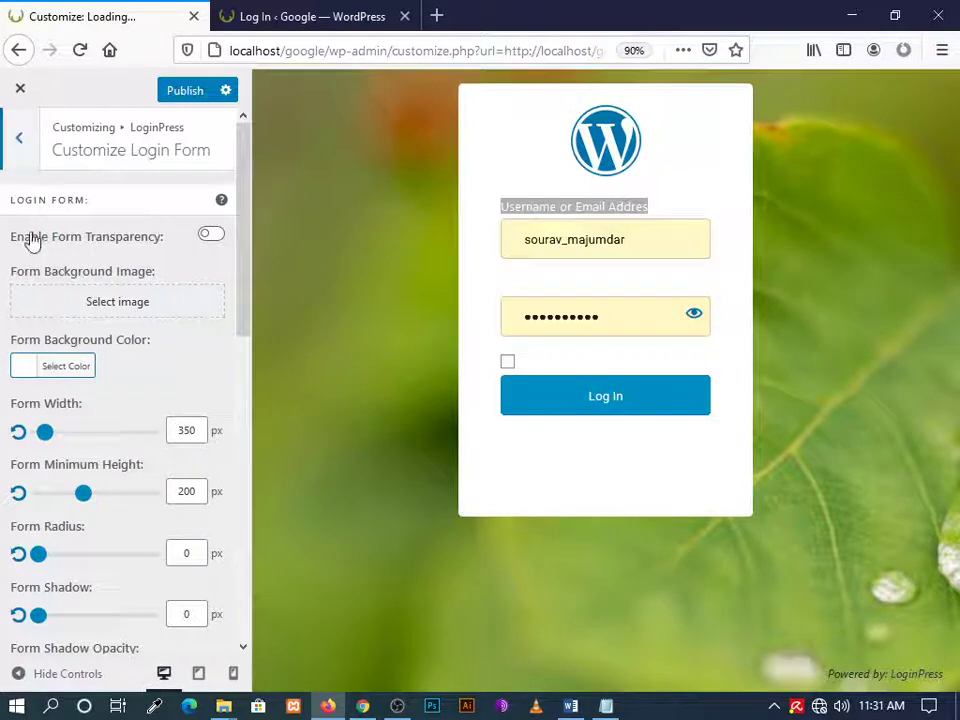
click(213, 238)
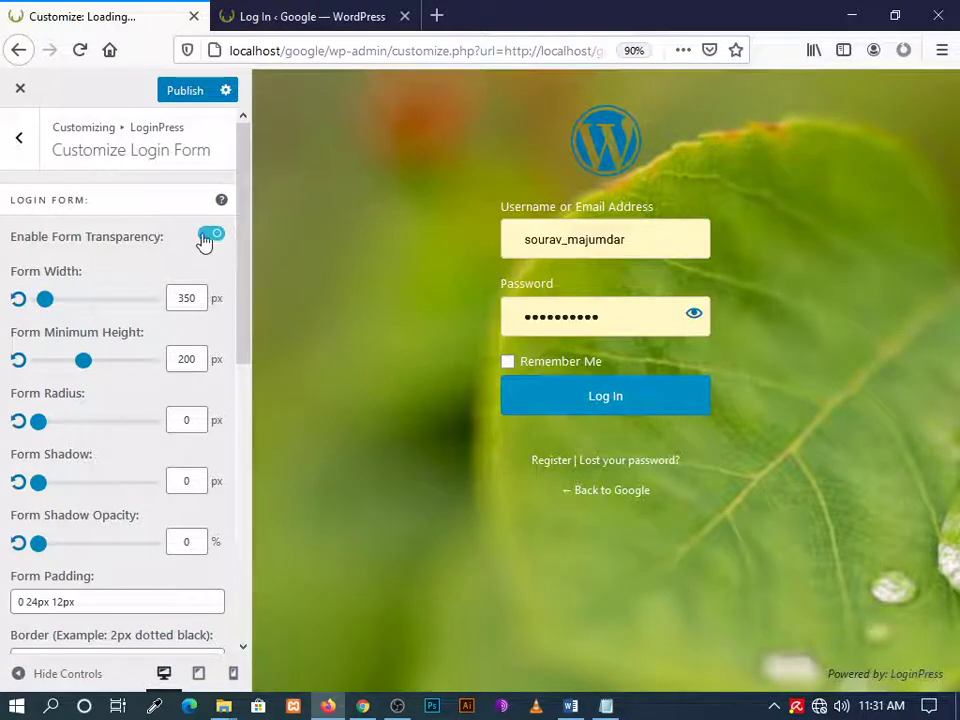
click(17, 143)
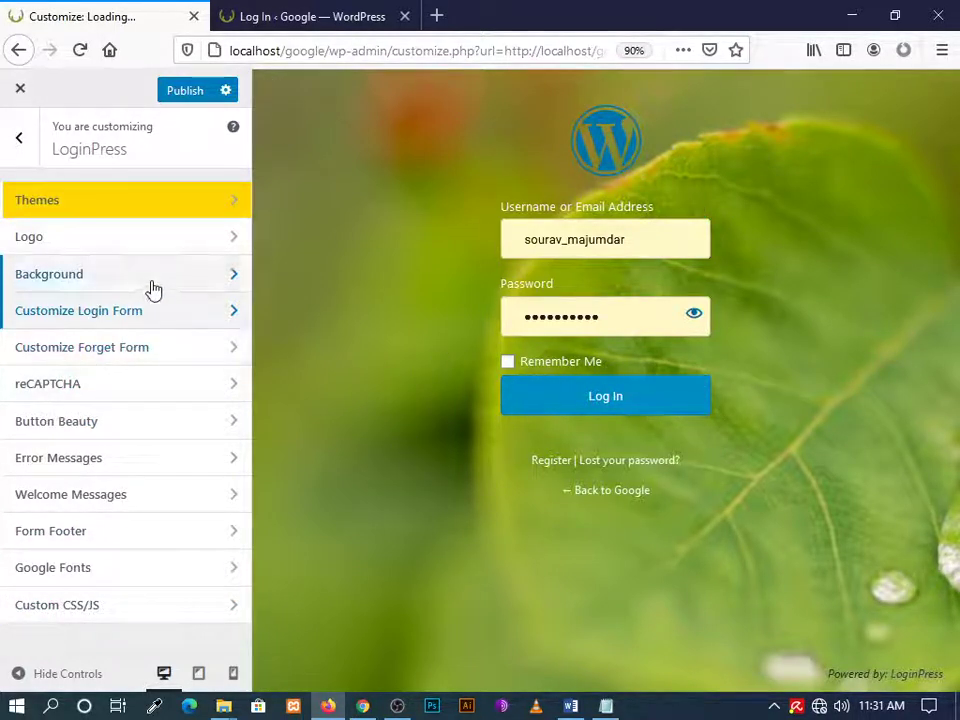
Inspect the login page preview in the browser's developer tools and select the div#login container element
right_click(504, 184)
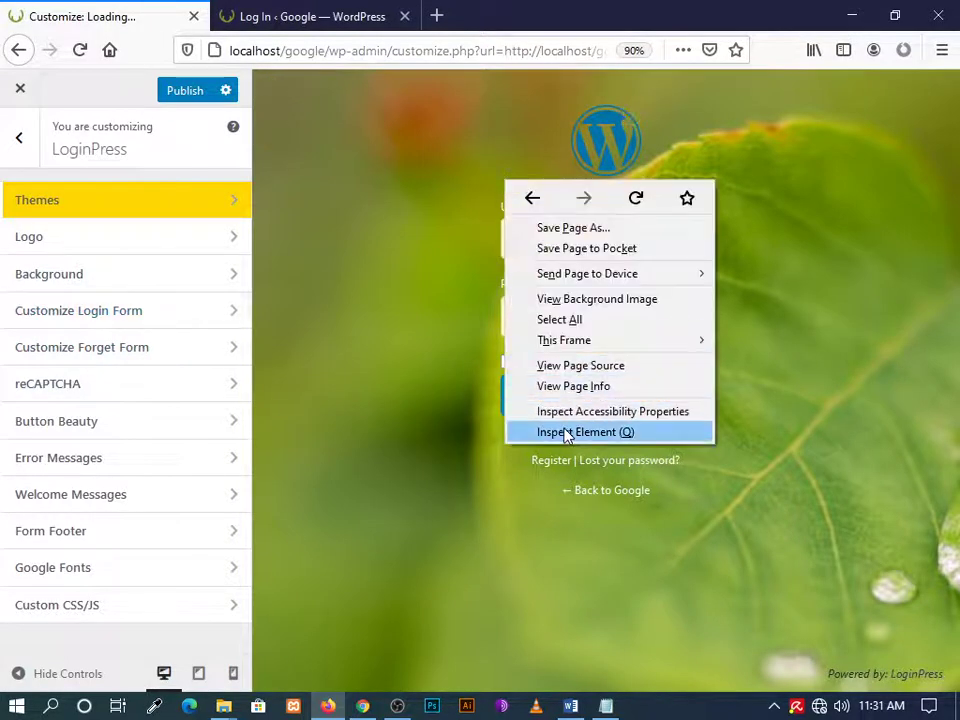
click(566, 432)
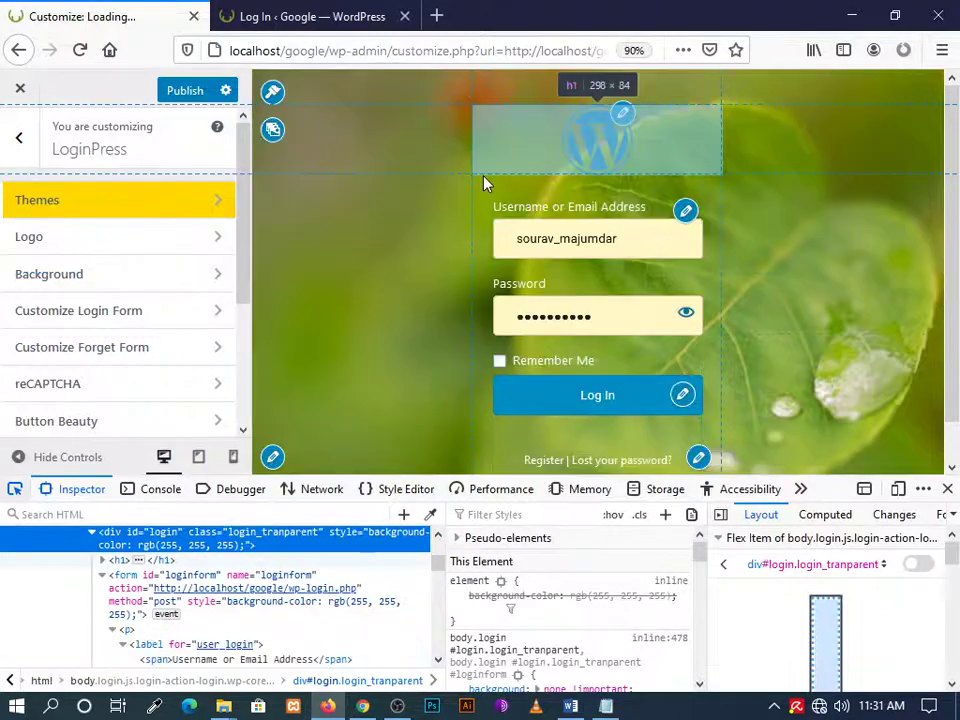
click(484, 184)
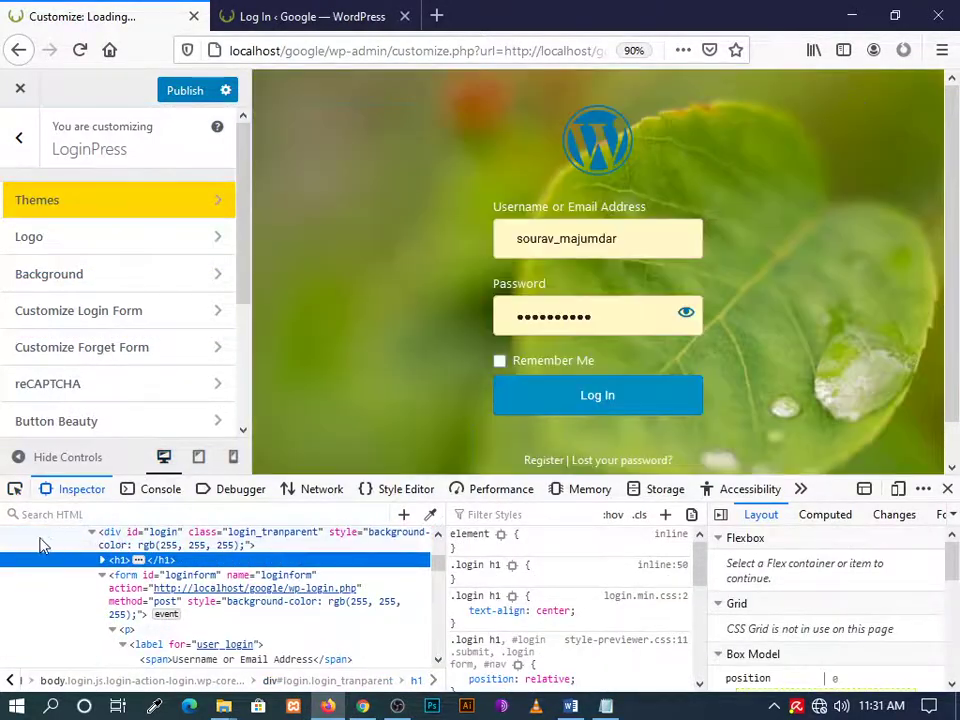
click(16, 489)
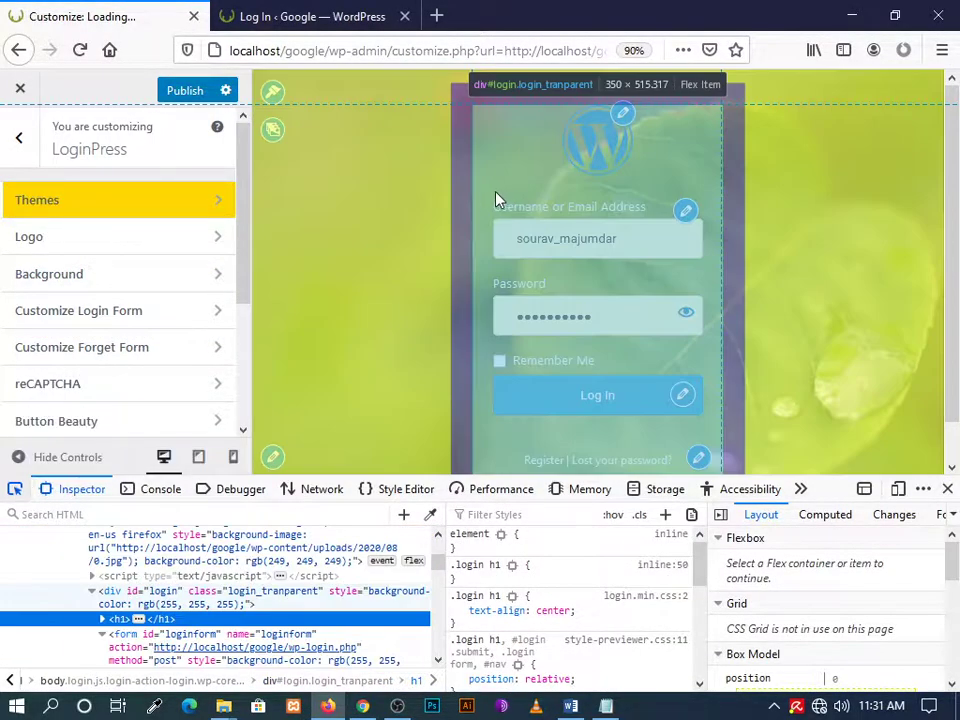
click(458, 190)
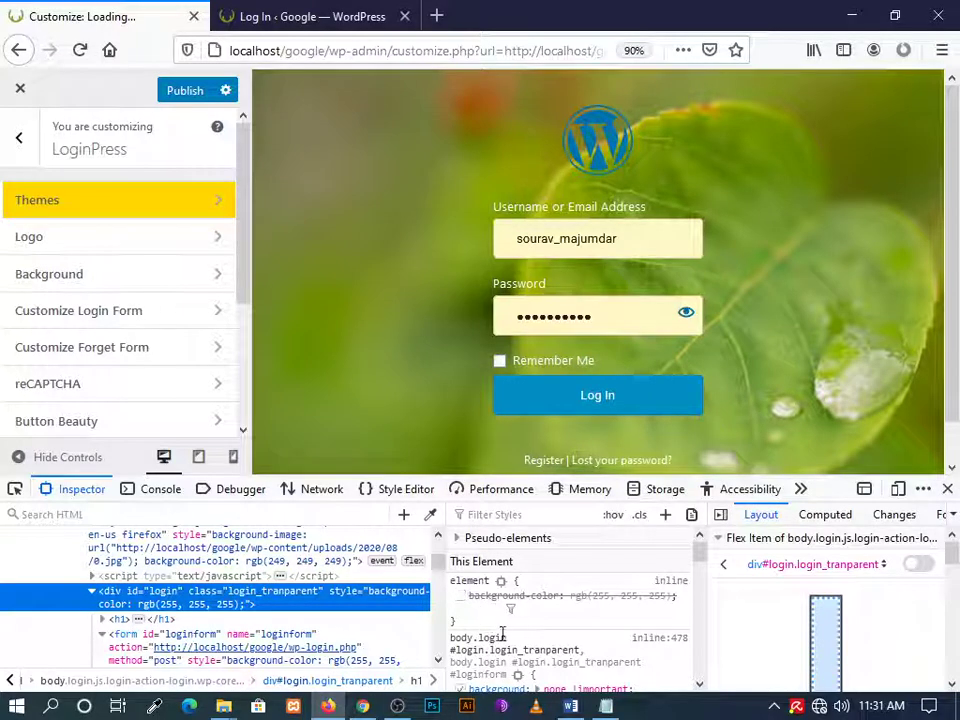
Replace the background value none with rgba(0,0,0) in the #login.login_tranparent rule, keeping !important
scroll(505, 635, down, 2)
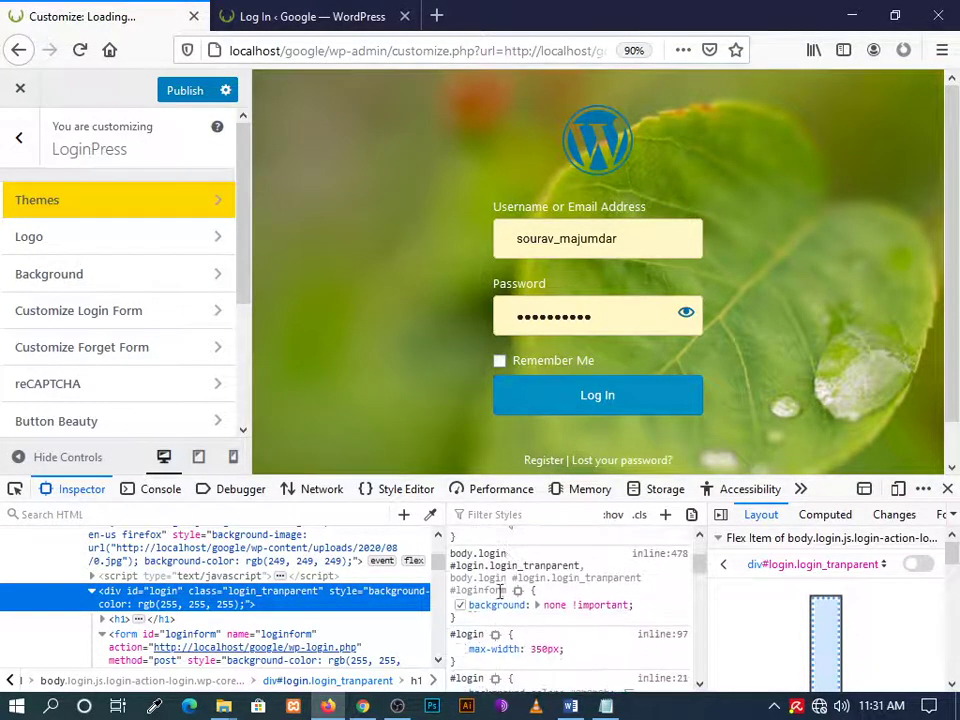
click(555, 604)
click(559, 604)
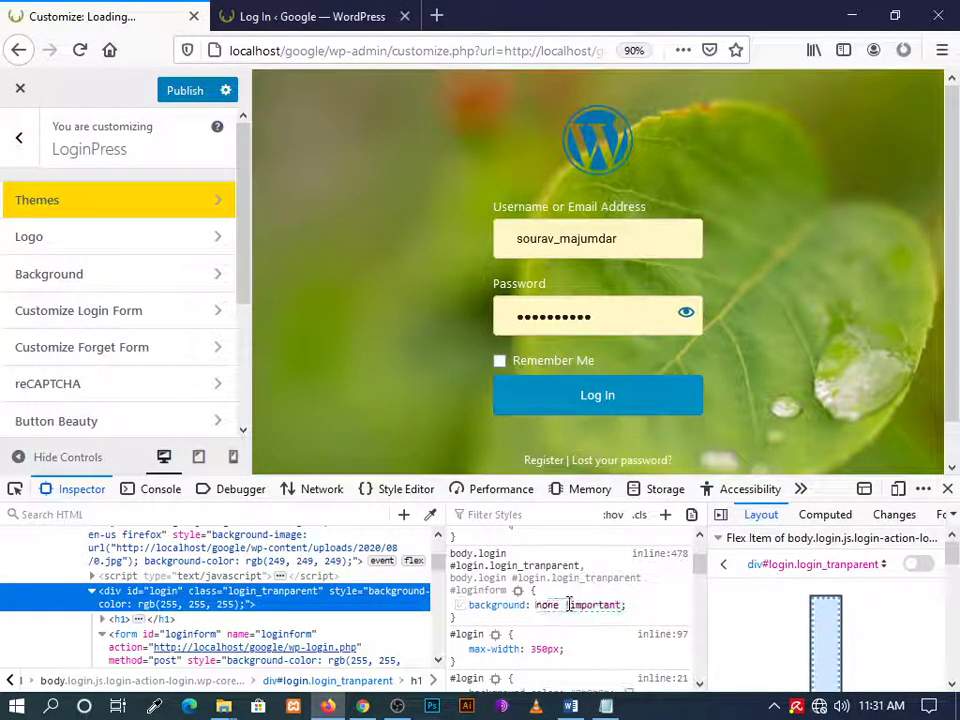
drag(559, 604, 537, 597)
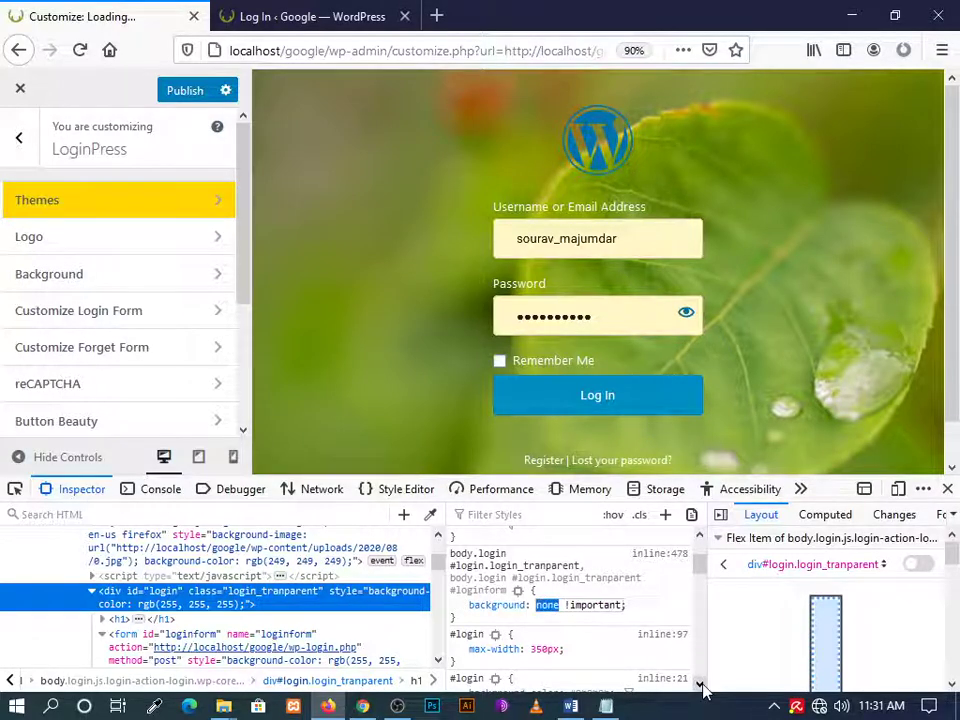
key(BackSpace)
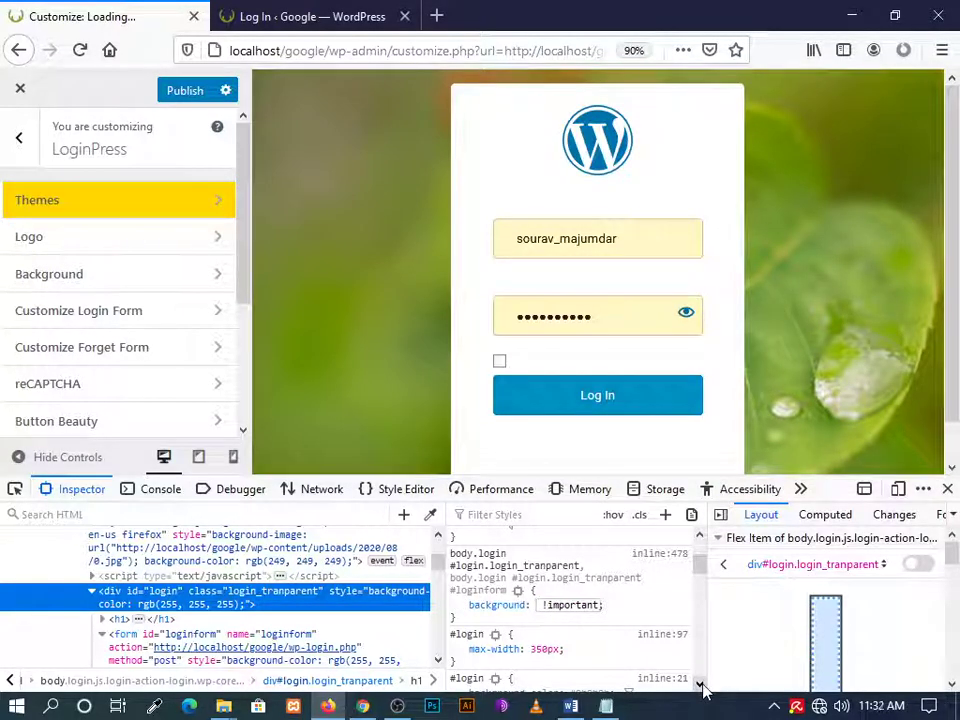
text(rgba )
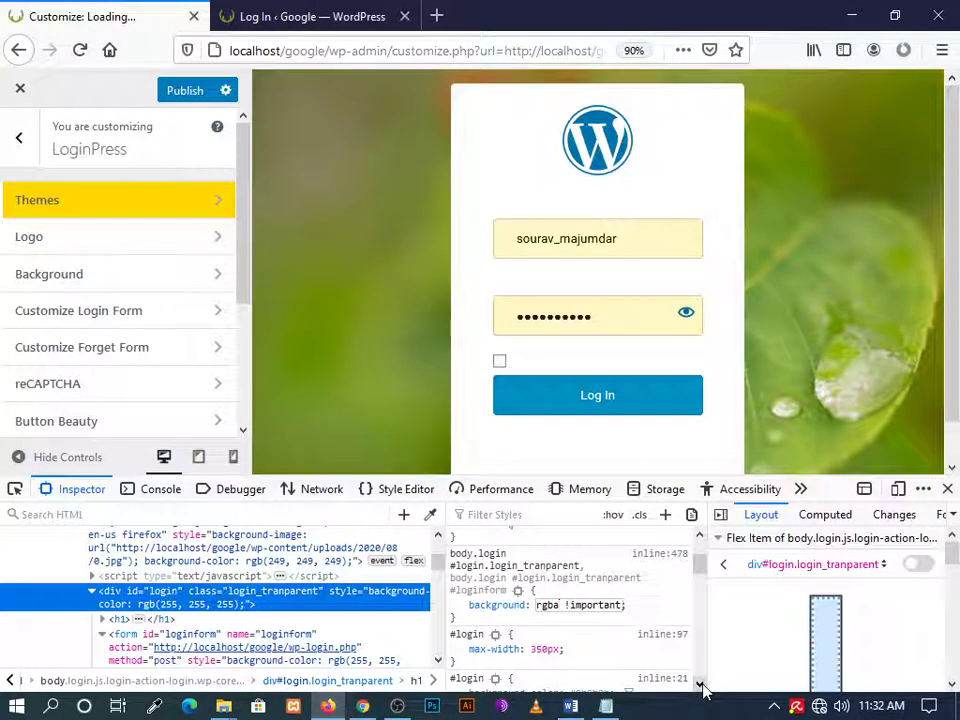
text(())
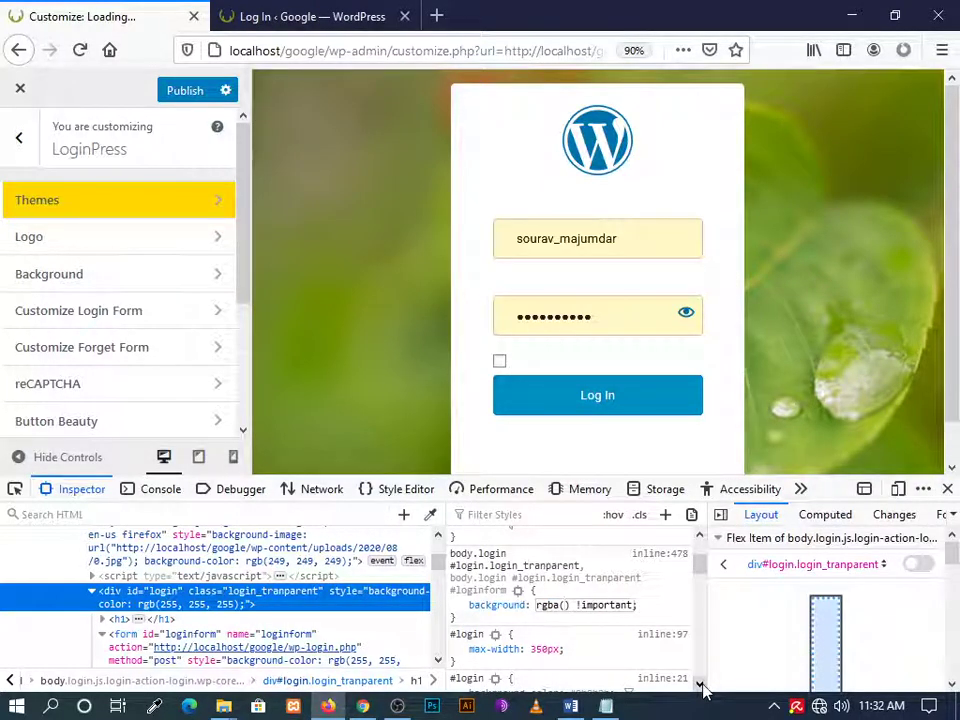
text(0,0,)
text(0)
key(Return)
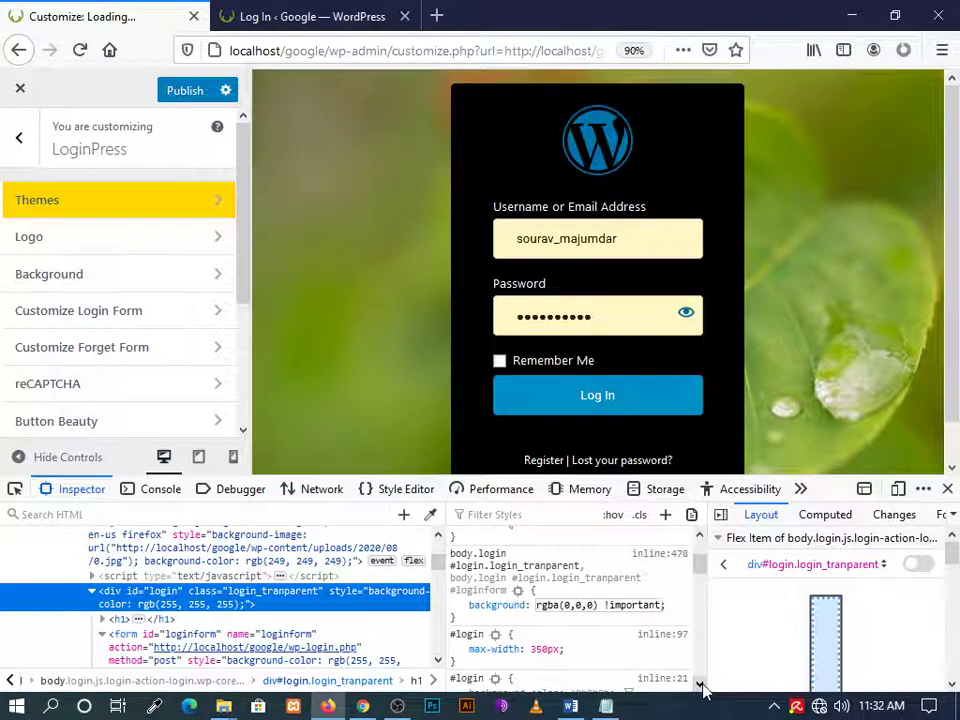
Add an alpha value of 0.6 to the rule's background so it reads rgba(0,0,0,0.6) !important
key(shift+Tab)
text(,0)
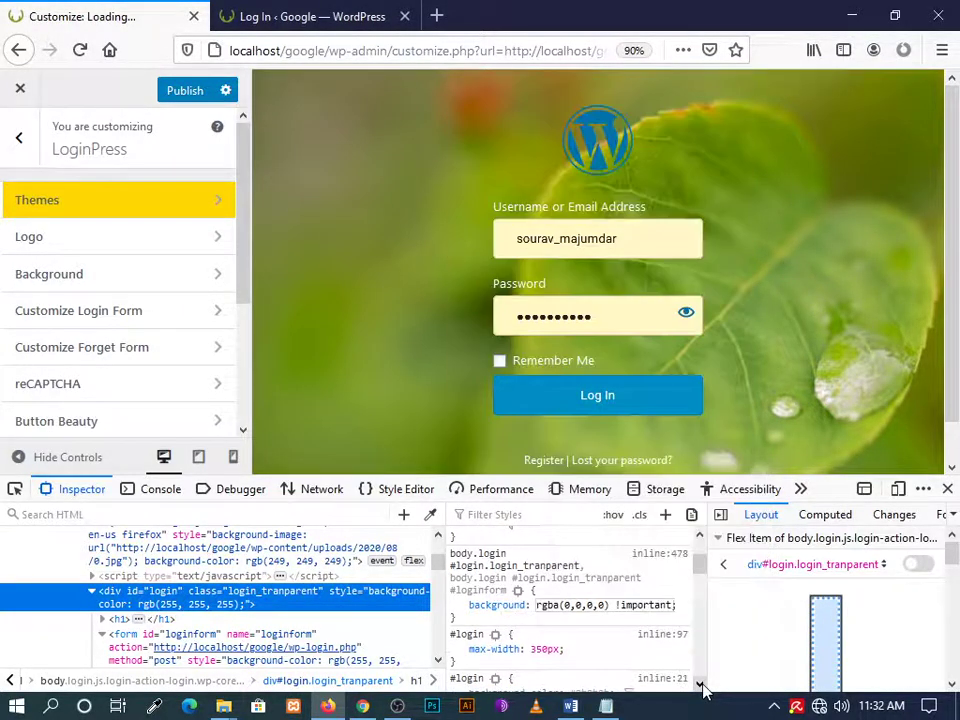
key(Return)
text(.6)
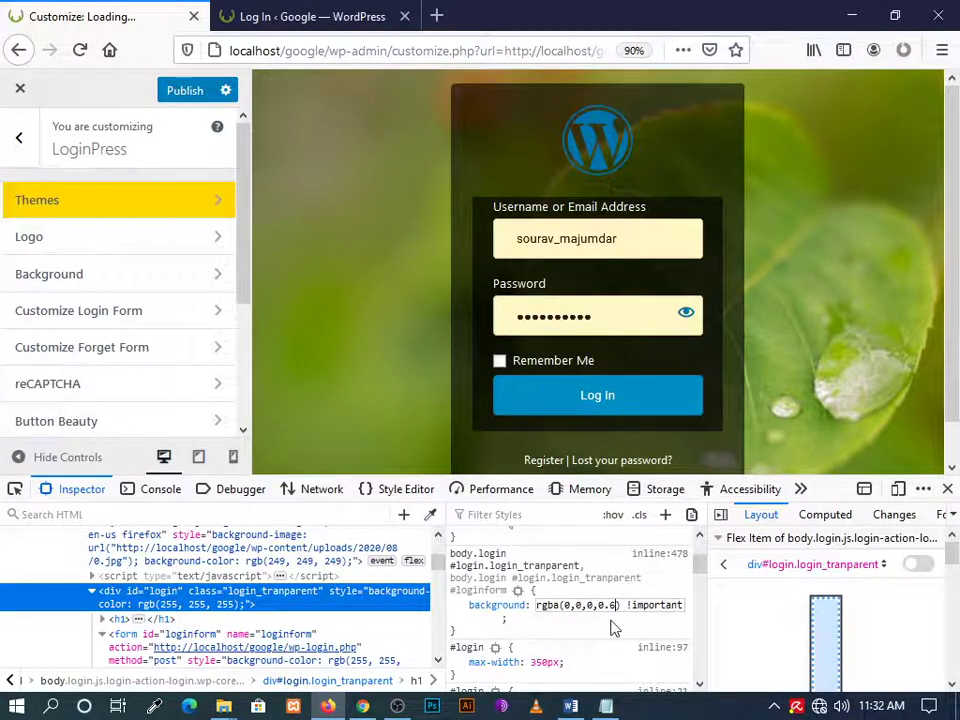
drag(624, 605, 537, 605)
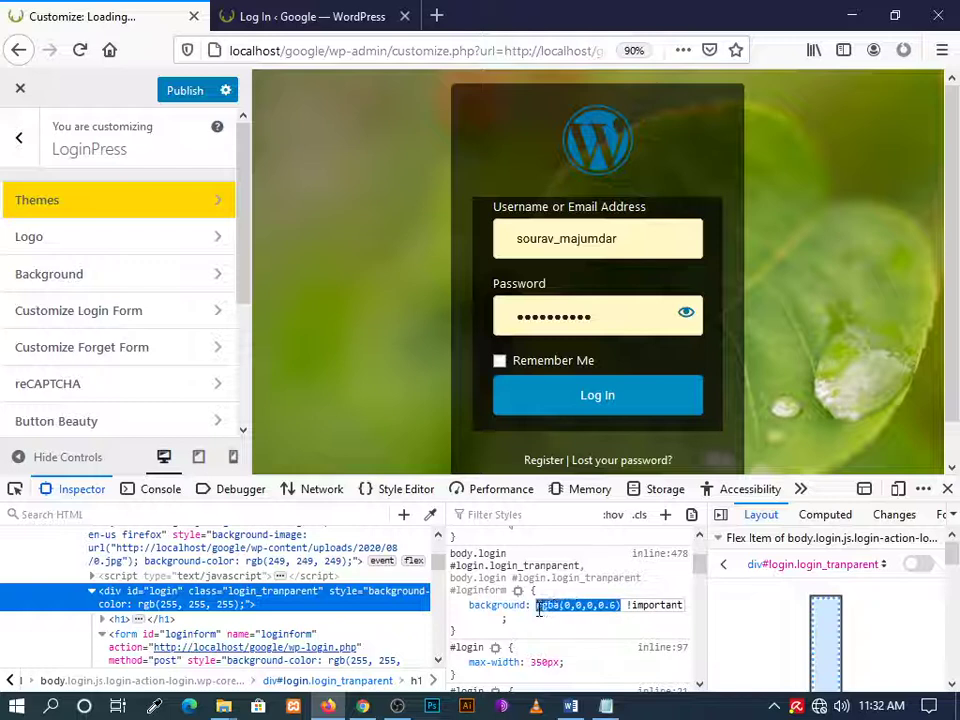
click(522, 619)
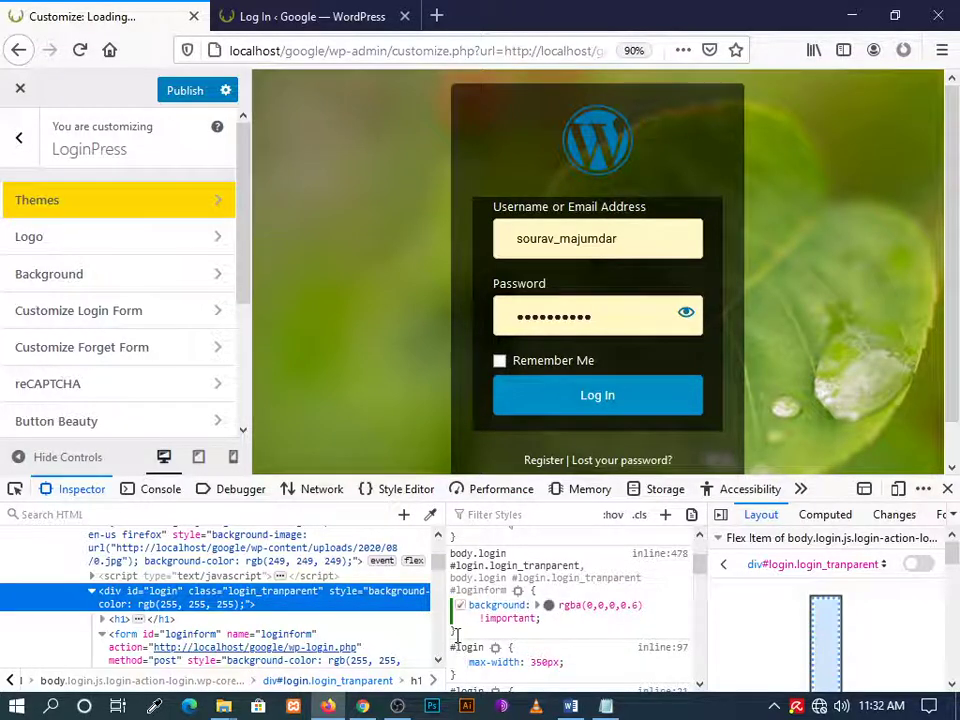
Copy the entire edited #login.login_tranparent rule from the inspector's styles
drag(454, 632, 452, 552)
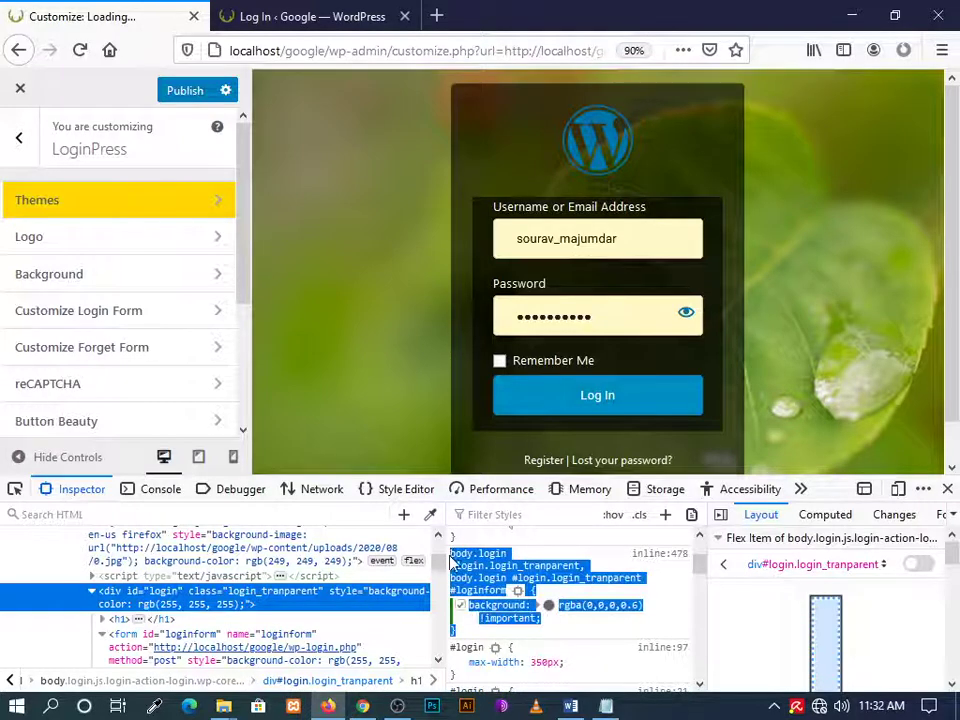
right_click(467, 568)
click(490, 582)
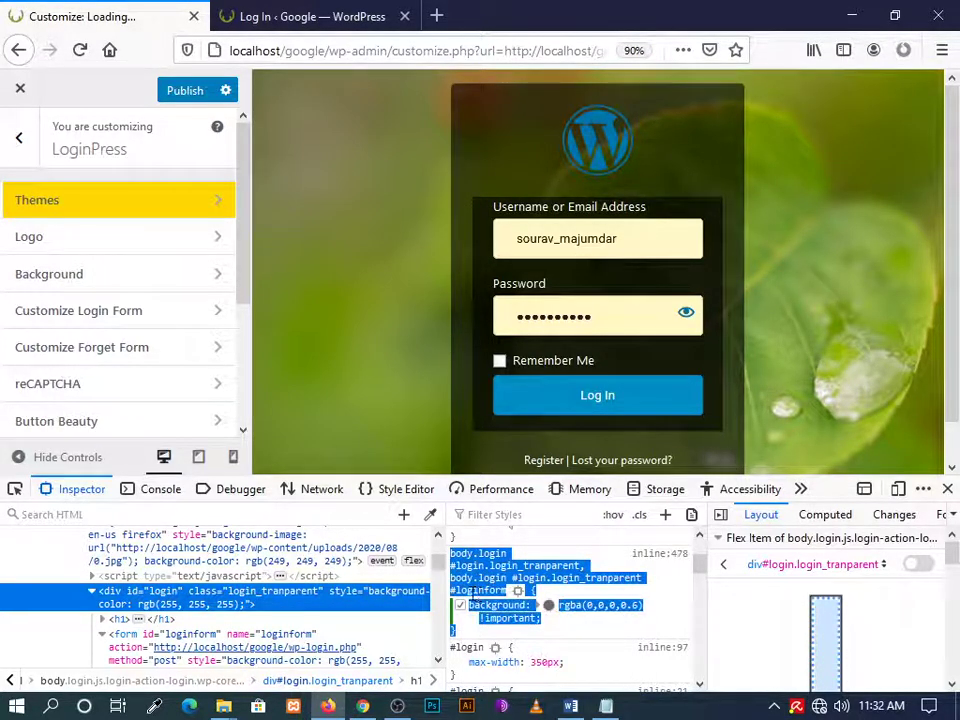
Examine the #login part of the edited rule's selector and the separate #login rule beneath it
click(460, 572)
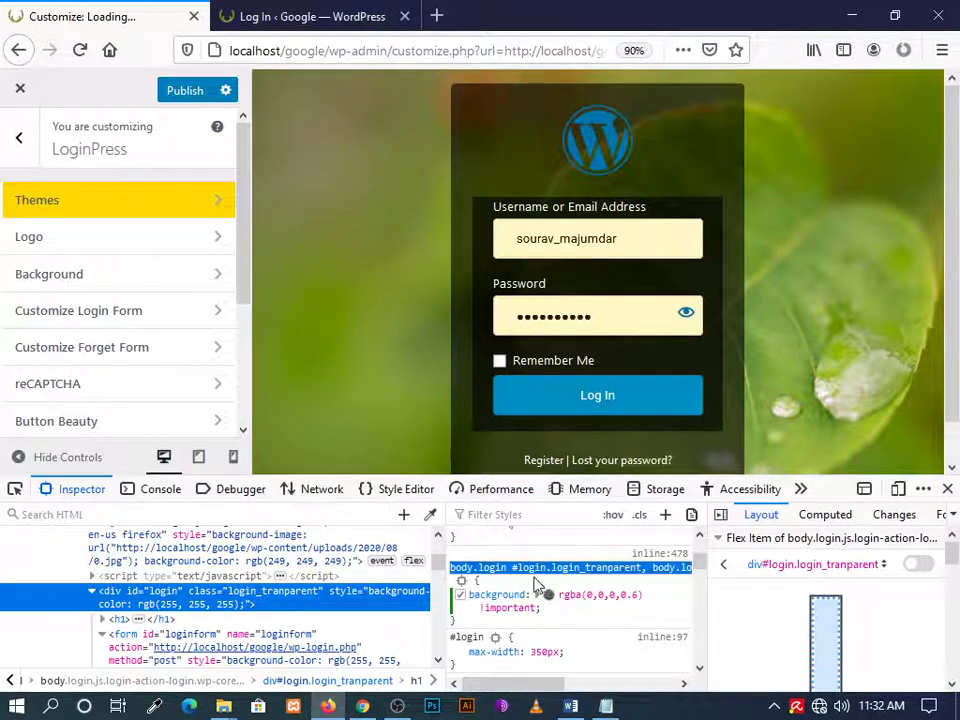
click(515, 567)
drag(513, 567, 546, 569)
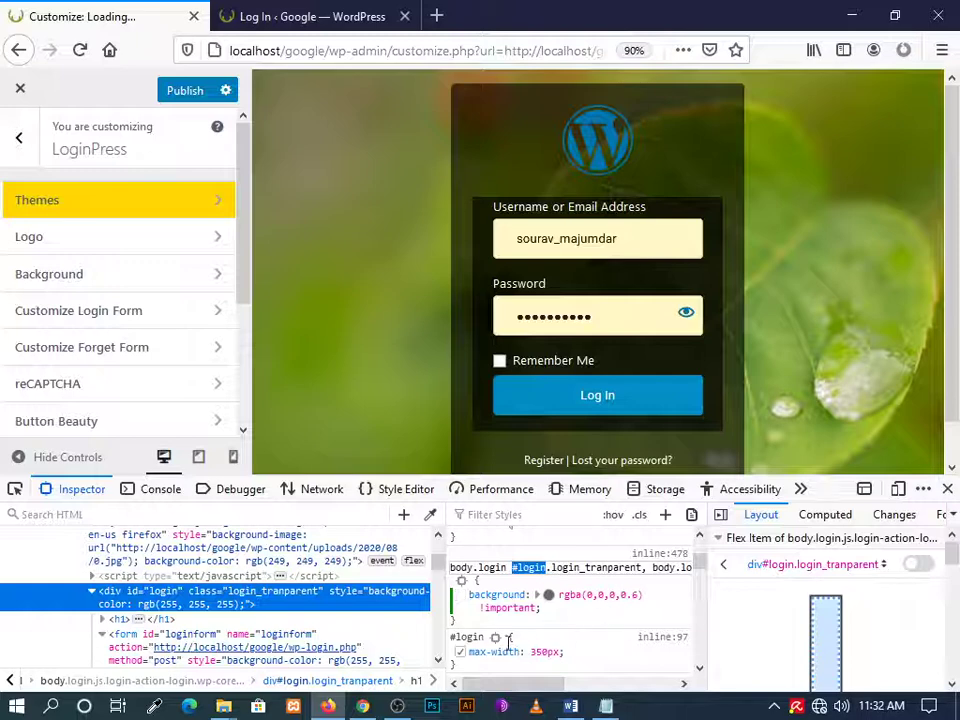
click(466, 637)
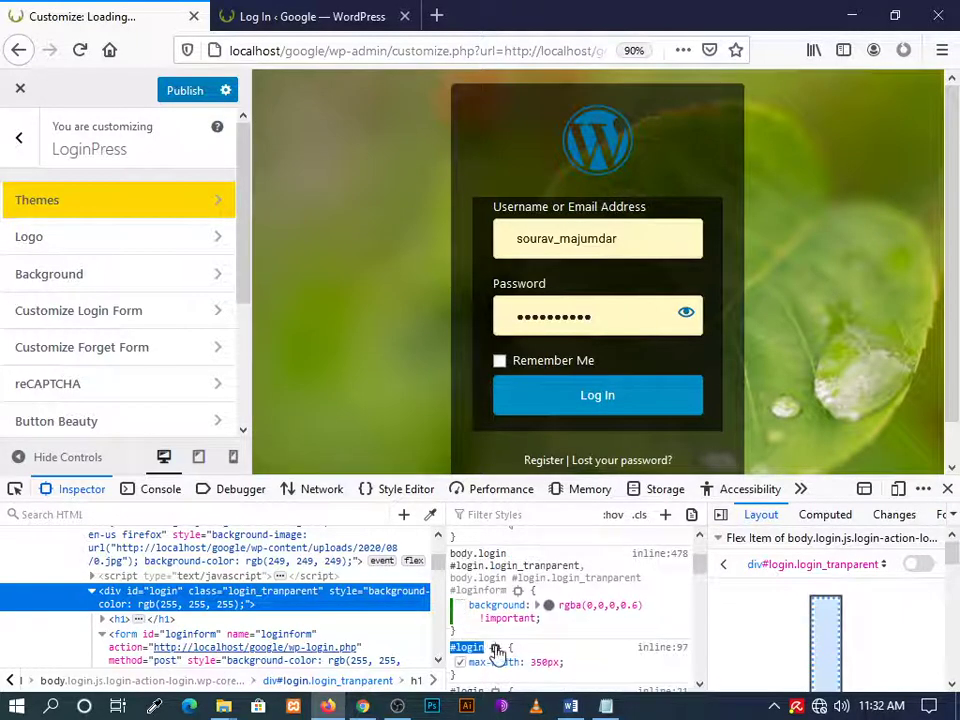
scroll(495, 645, down, 3)
scroll(600, 621, up, 3)
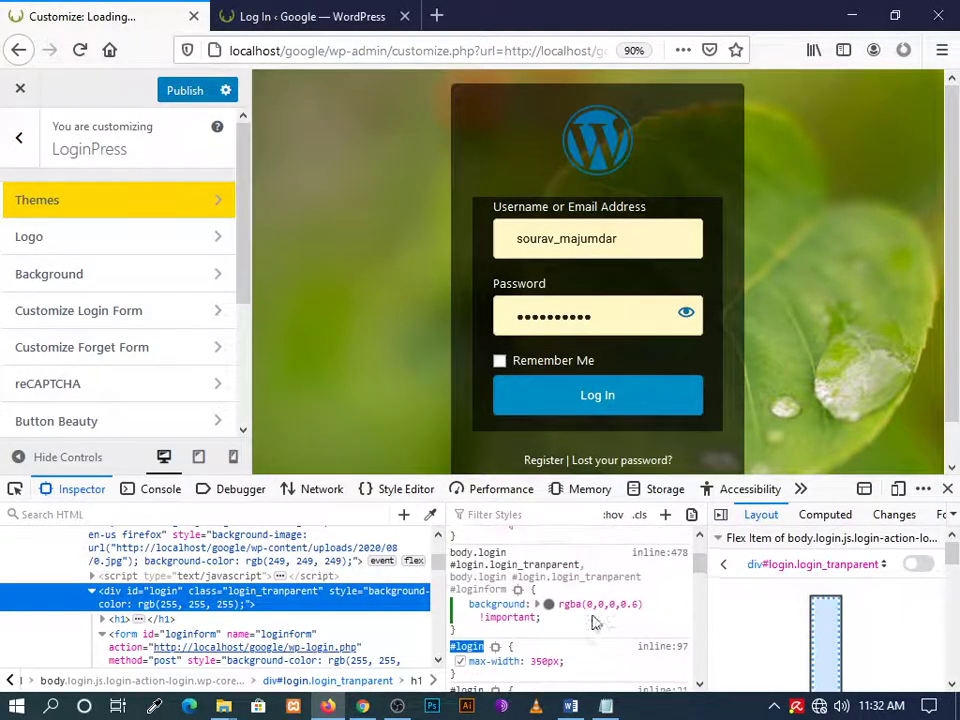
Paste the copied rule into the Customize CSS box of LoginPress's Custom CSS/JS section
scroll(100, 375, down, 4)
click(118, 418)
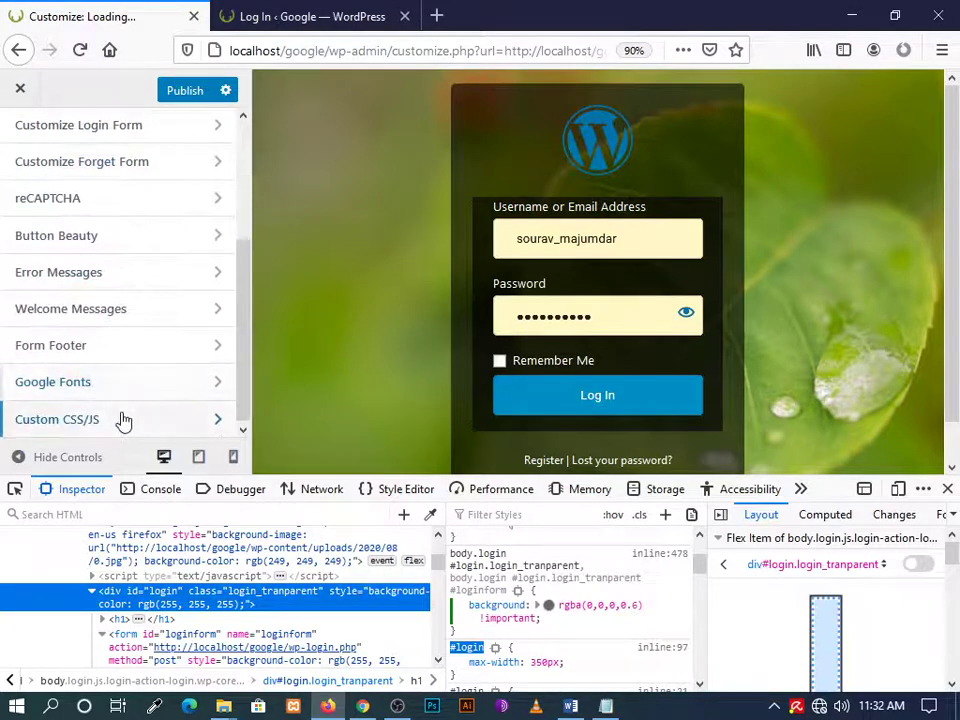
click(84, 290)
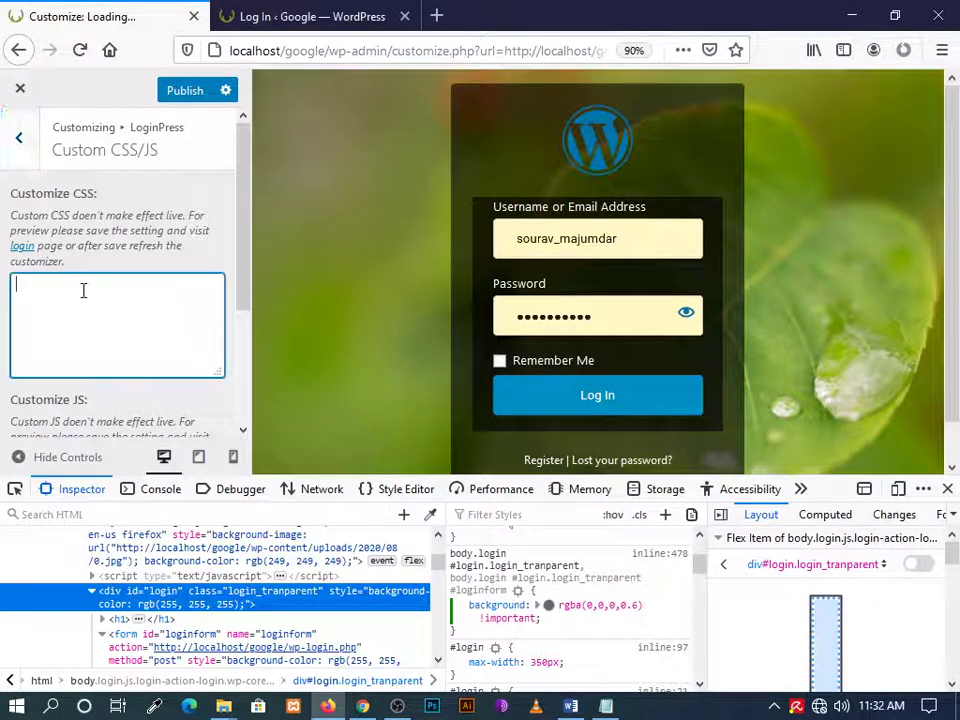
key(ctrl+v)
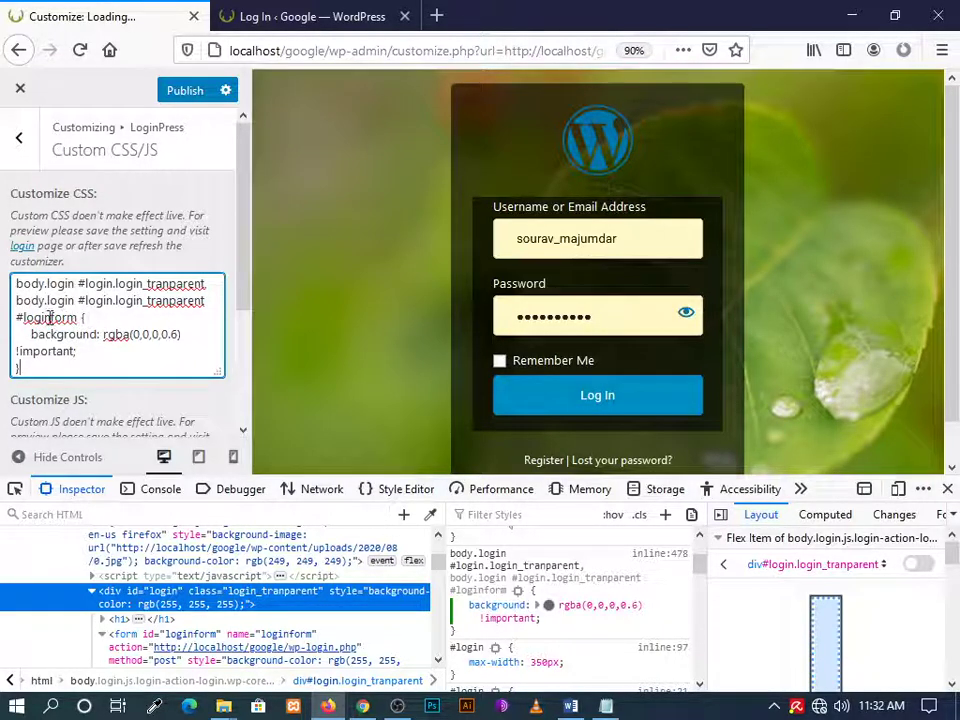
Review the pasted rule's selectors and copy #login from its first selector line
drag(80, 317, 16, 318)
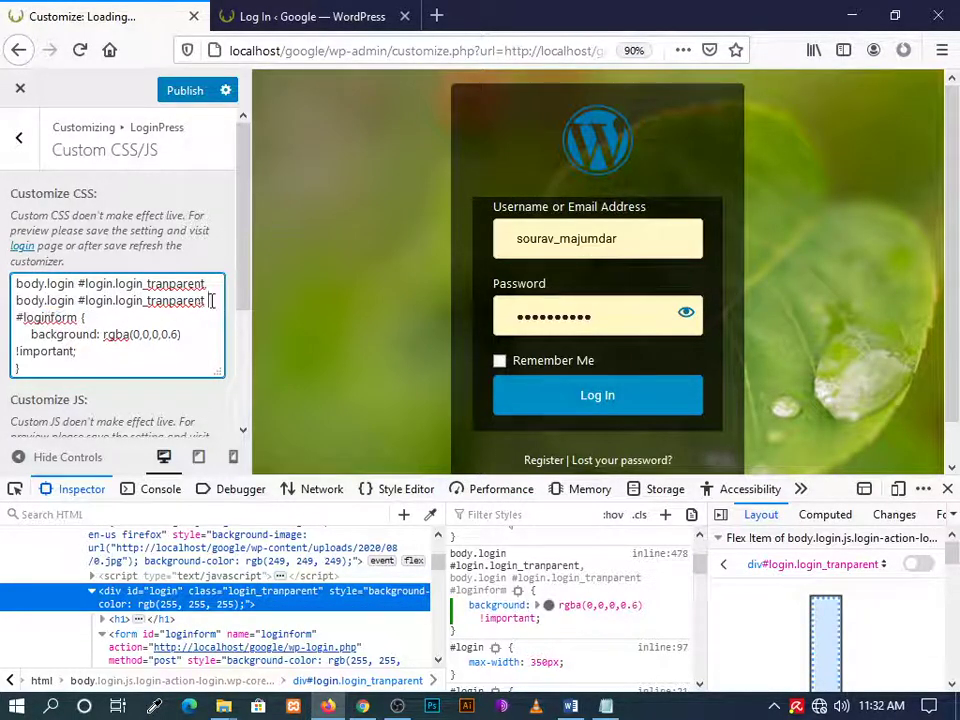
drag(207, 301, 16, 284)
click(110, 286)
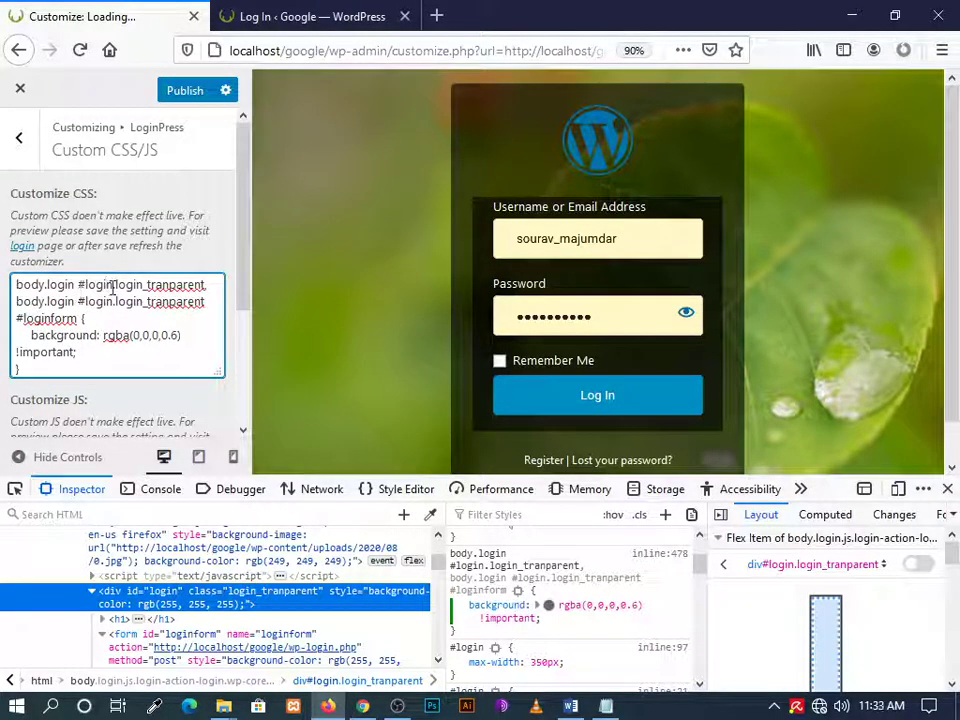
drag(112, 287, 79, 287)
right_click(116, 288)
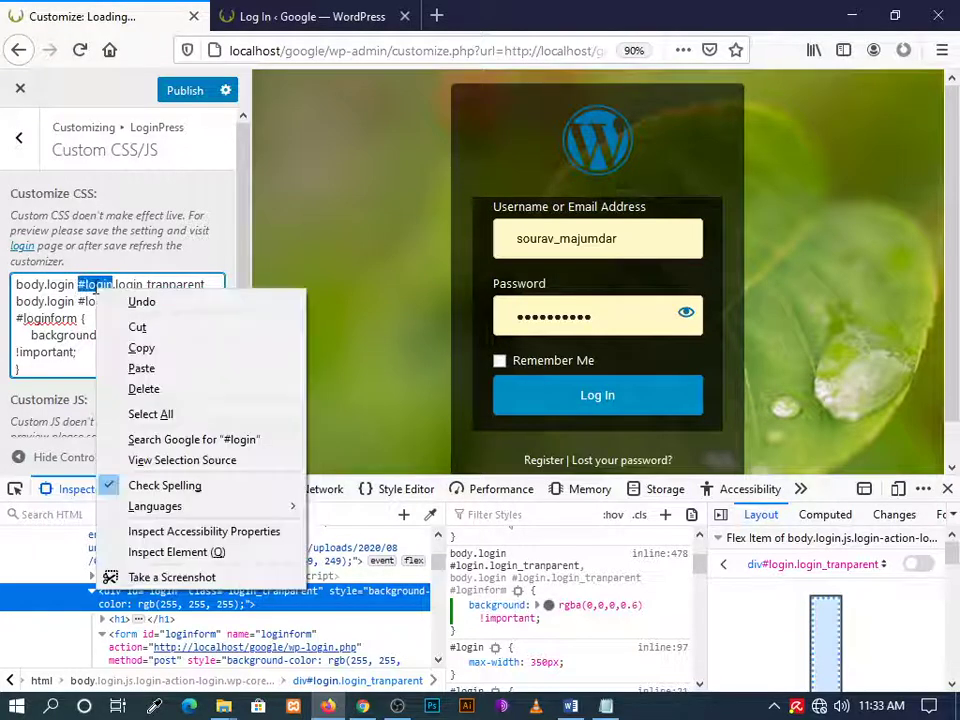
click(136, 345)
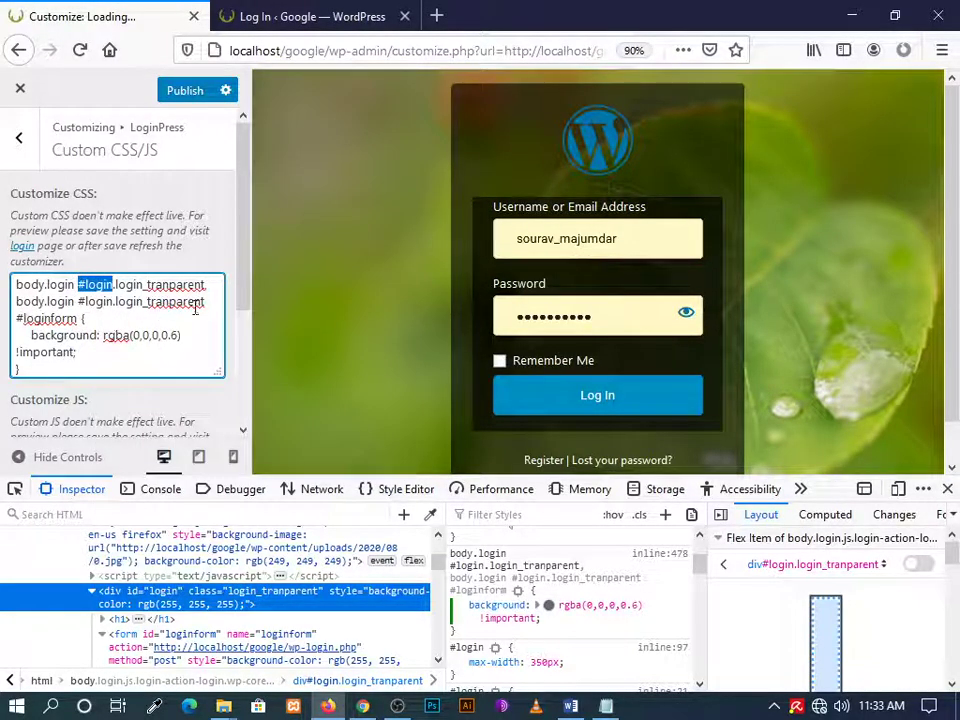
Add an empty #login{ } rule below the pasted rule in the custom CSS, separated by blank lines
drag(210, 308, 16, 284)
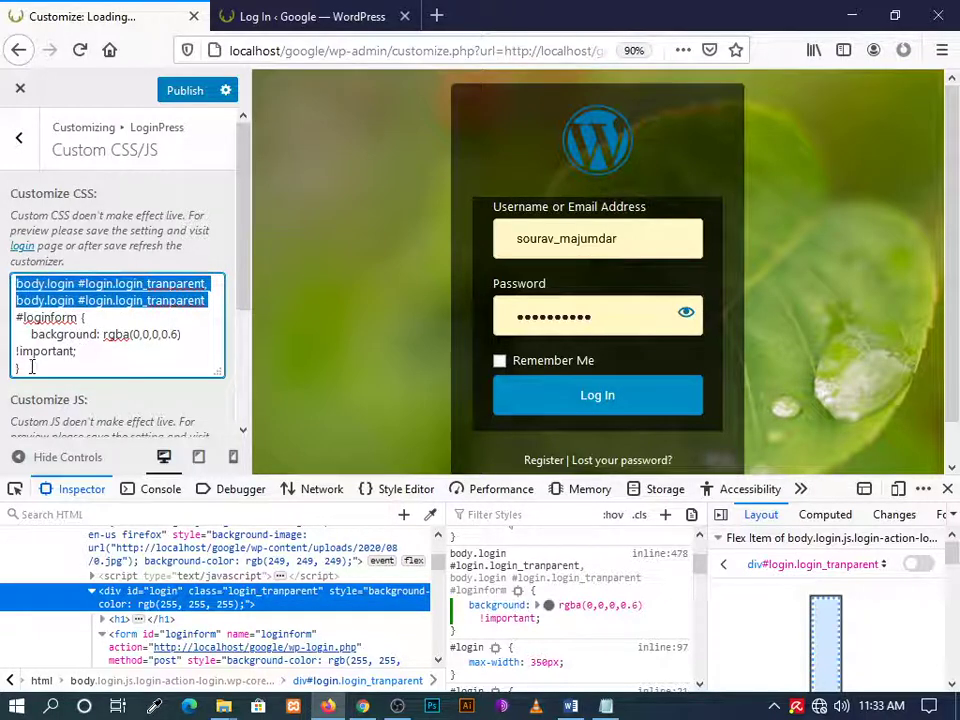
click(64, 369)
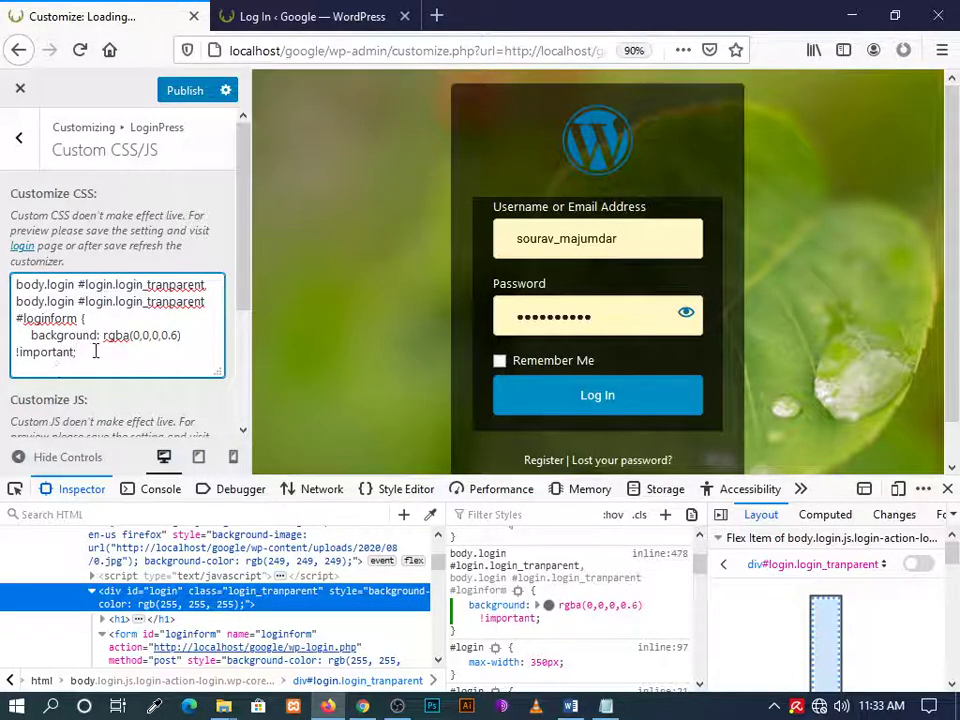
scroll(96, 347, down, 3)
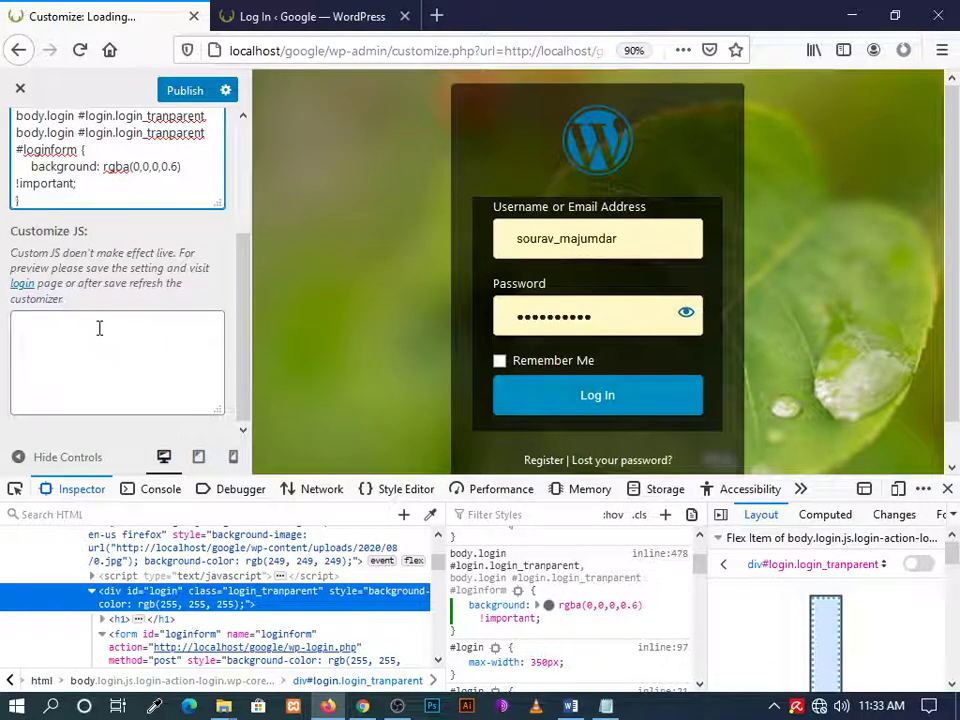
key(BackSpace)
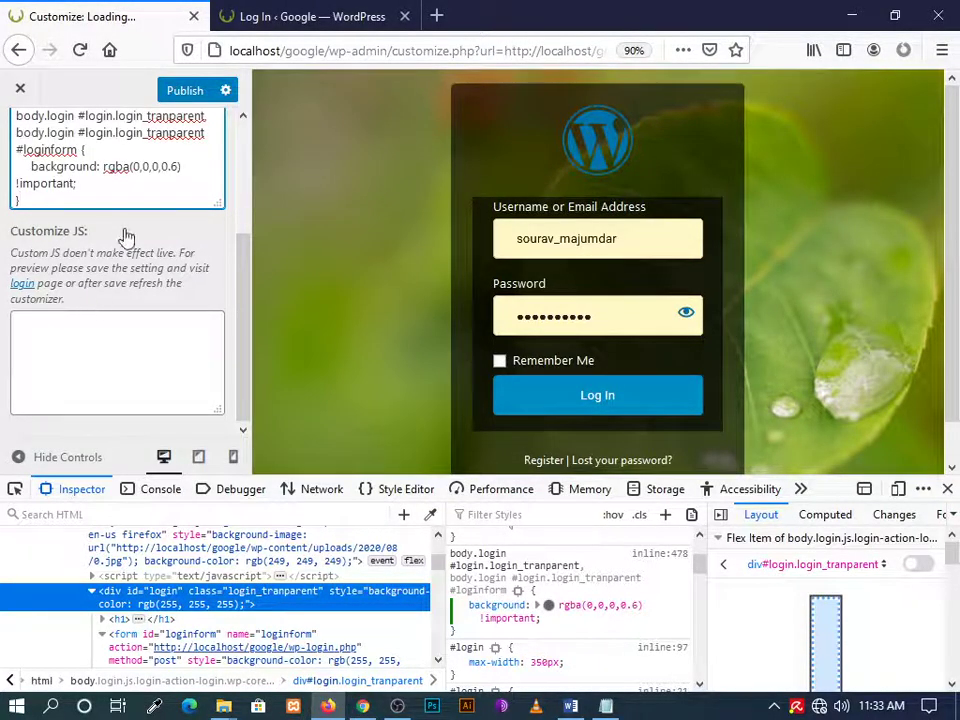
key(Return)
key(Return)
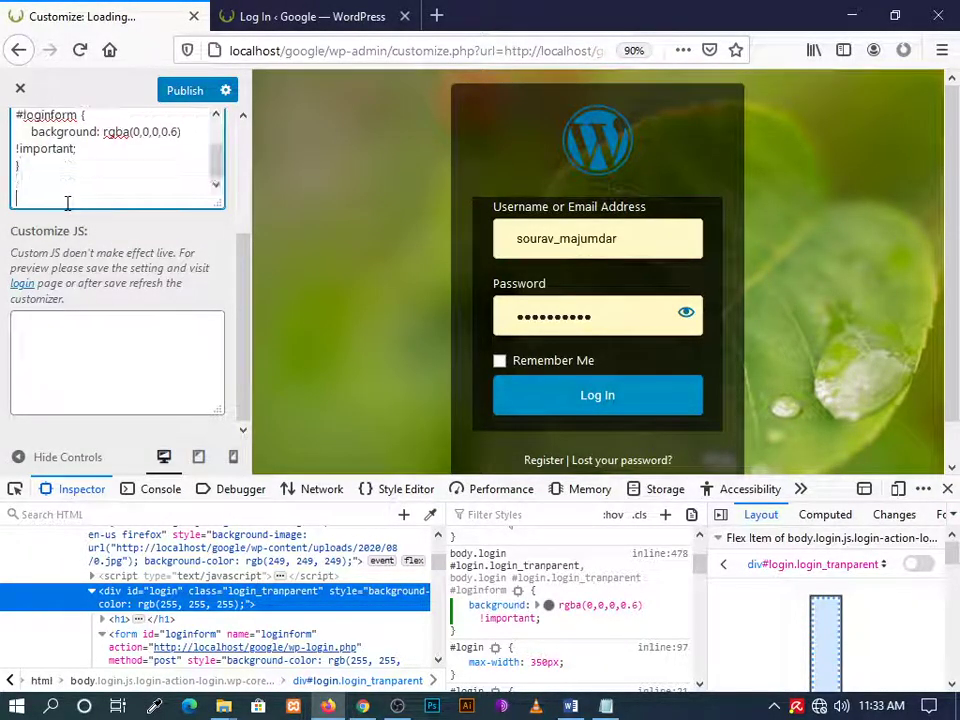
scroll(113, 192, up, 2)
scroll(113, 192, down, 3)
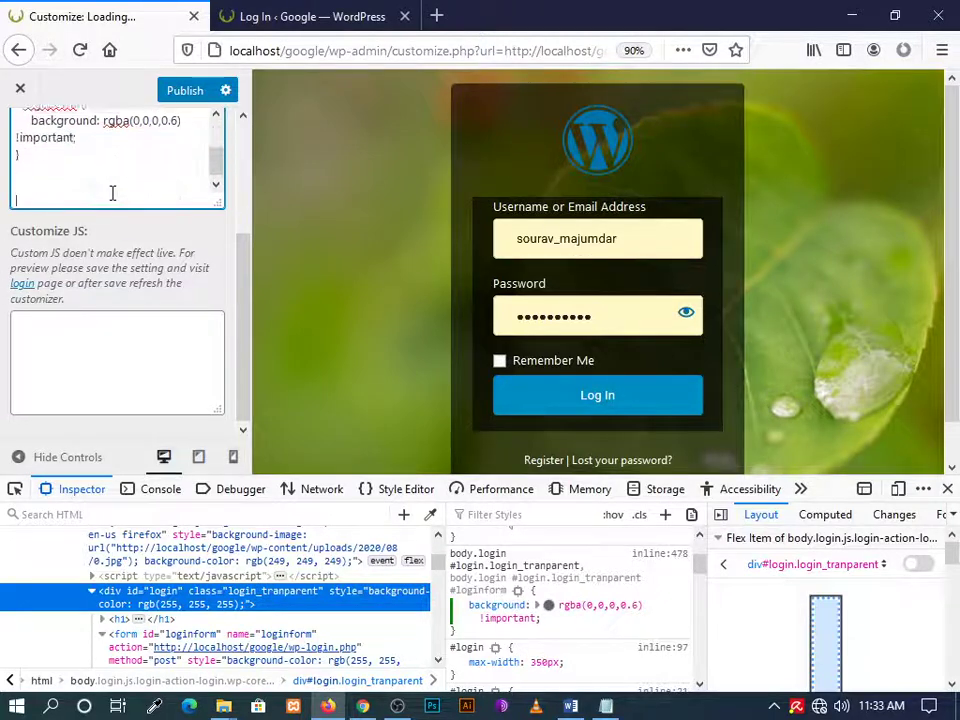
text(#login)
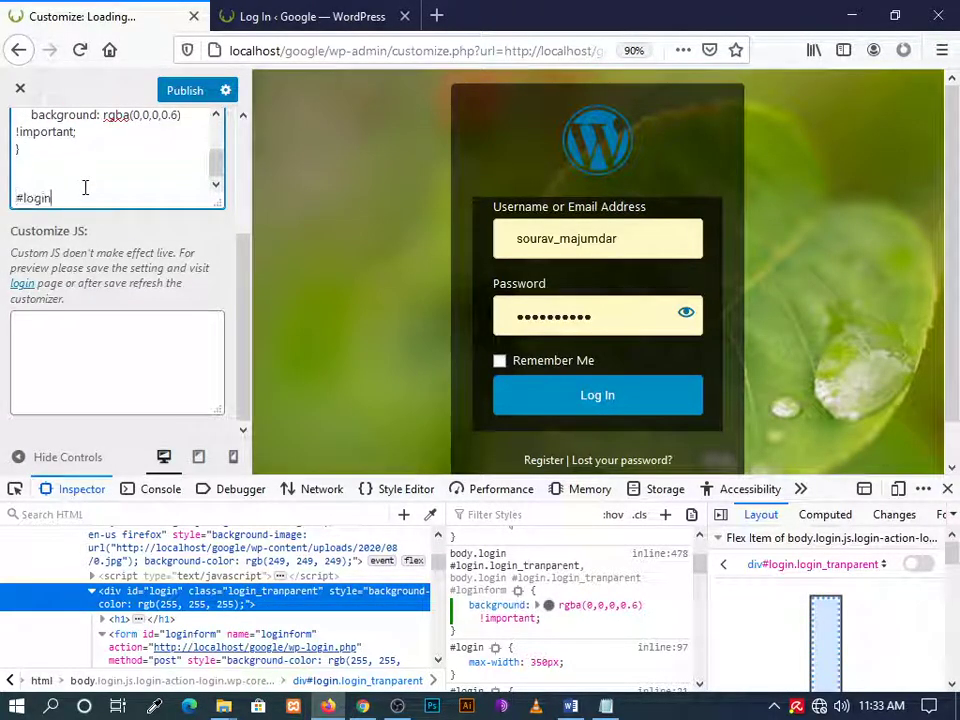
text({)
key(Return)
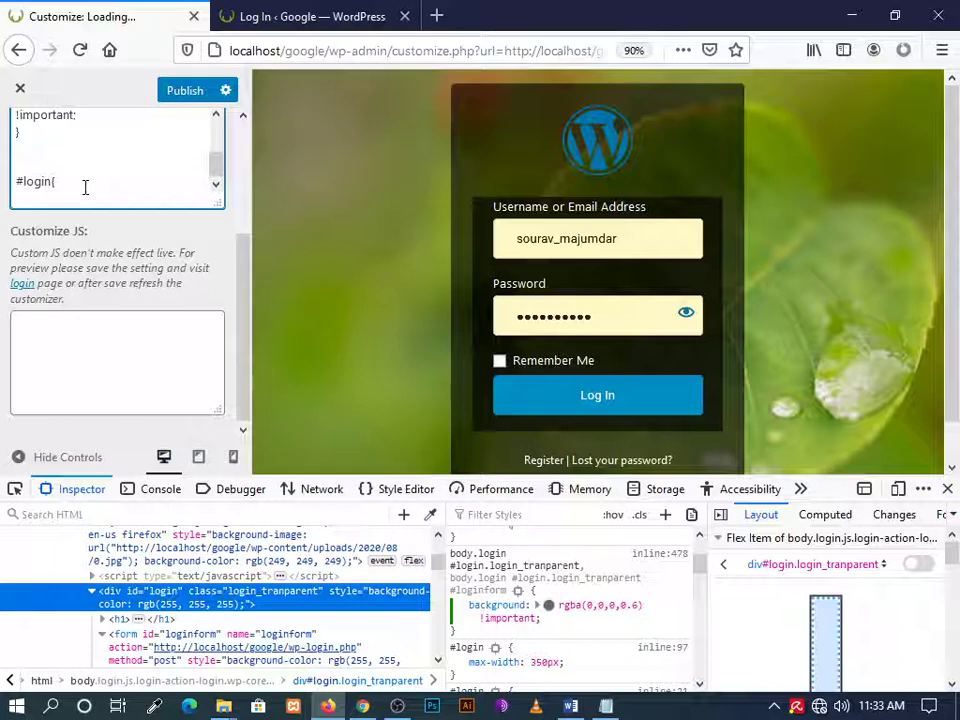
key(Return)
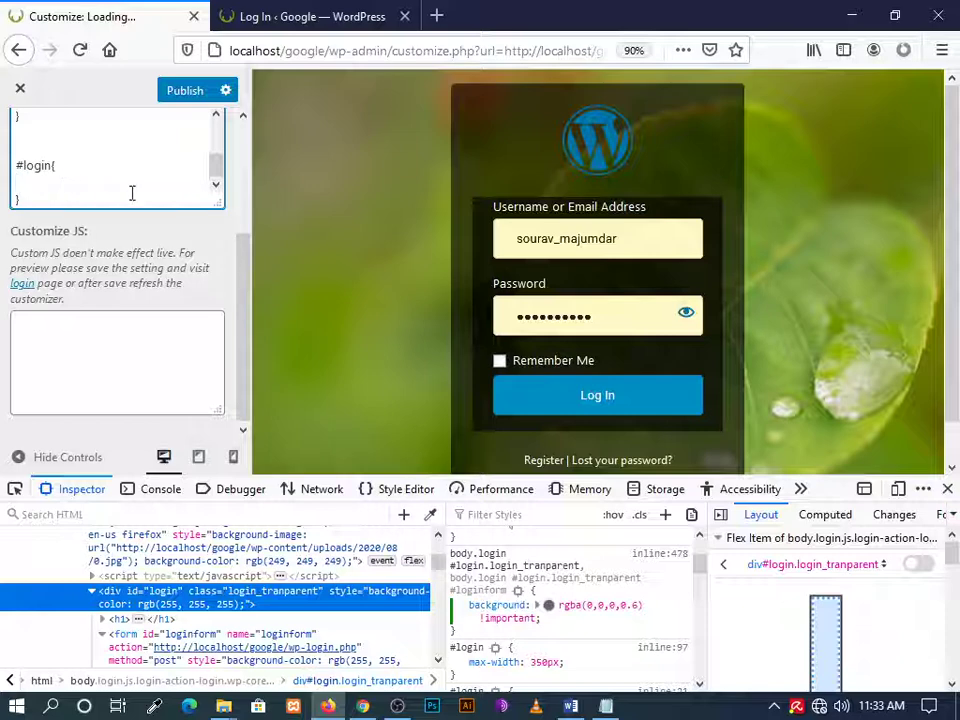
Copy the background: rgba(0,0,0,0.6) !important; declaration from the pasted rule into the empty #login rule
key(ctrl+v)
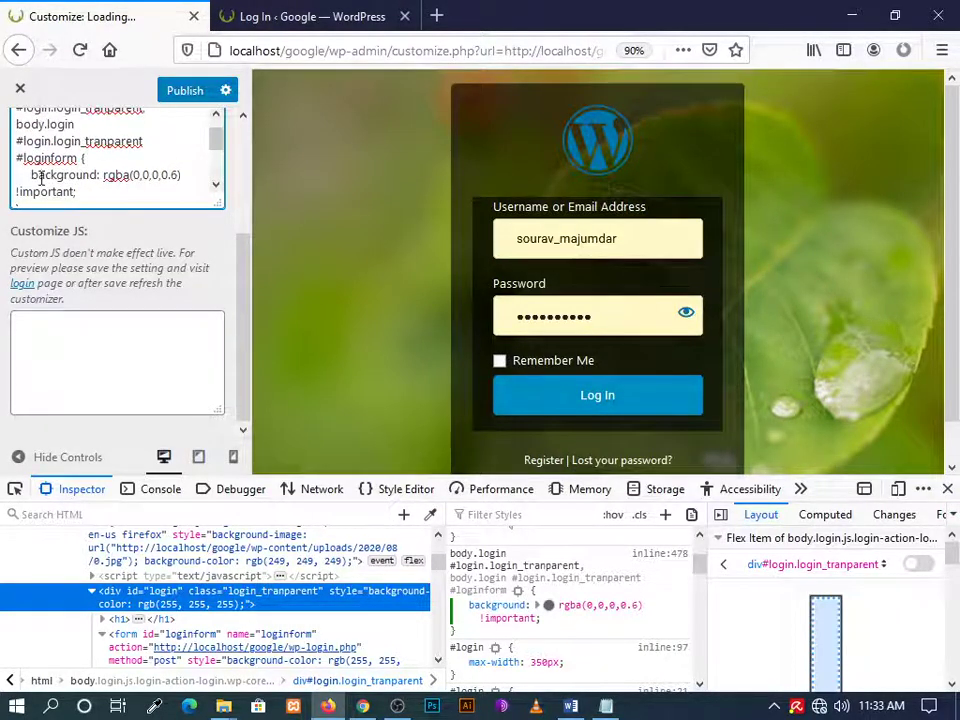
drag(184, 177, 111, 178)
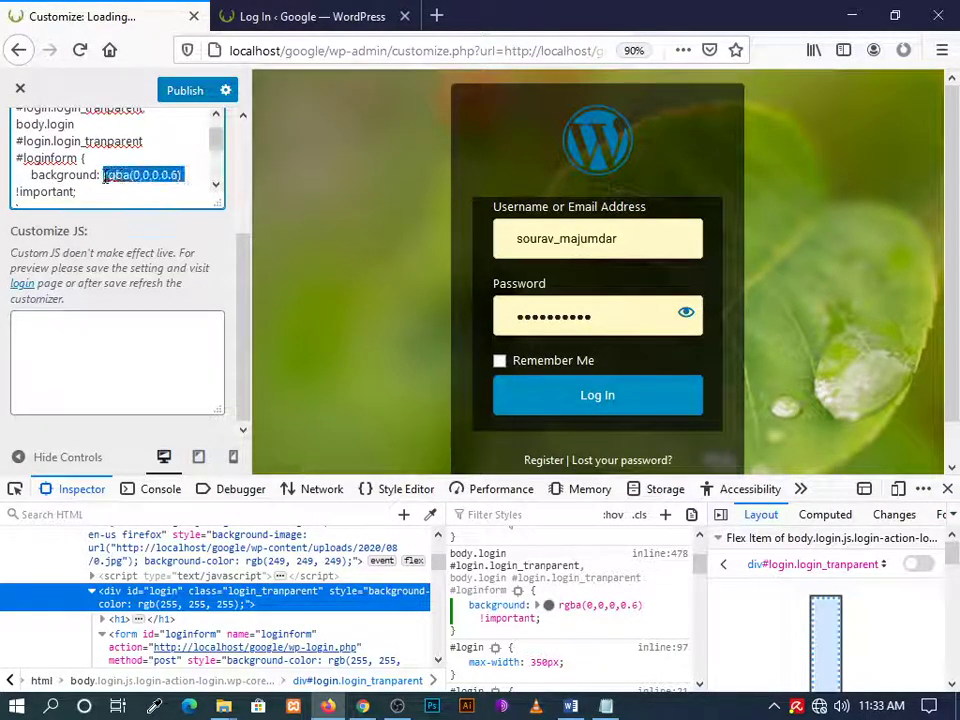
click(96, 193)
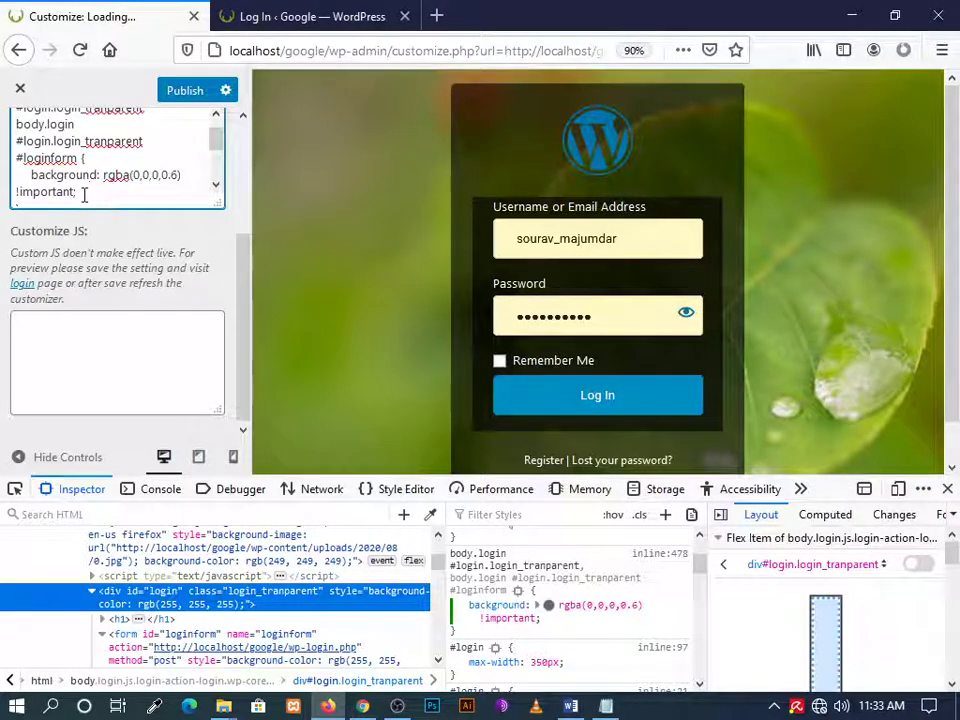
drag(84, 195, 30, 176)
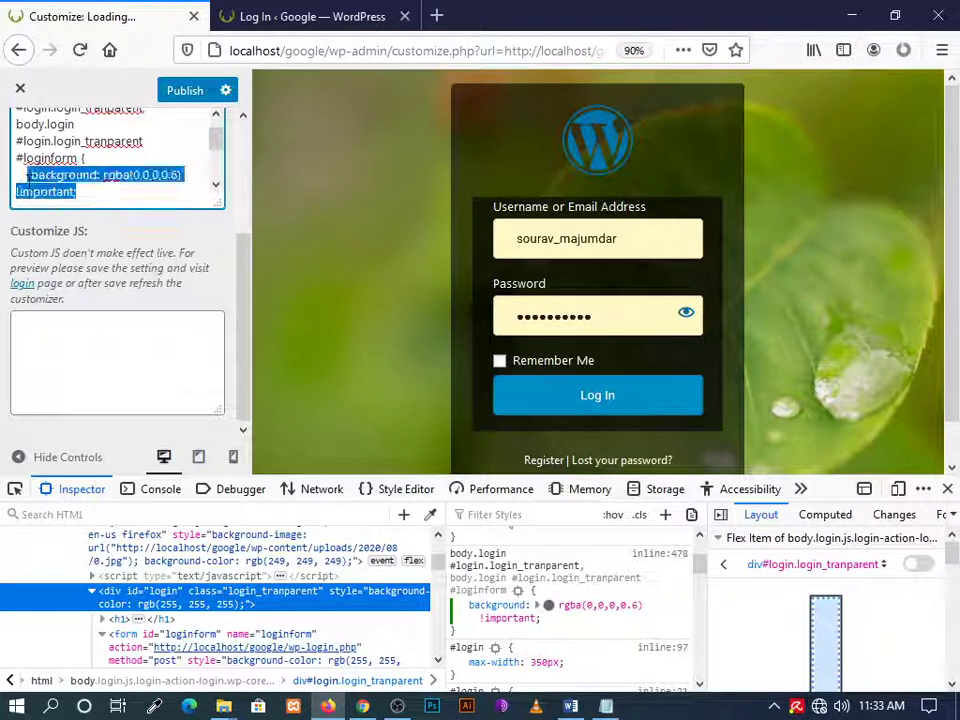
scroll(96, 187, down, 3)
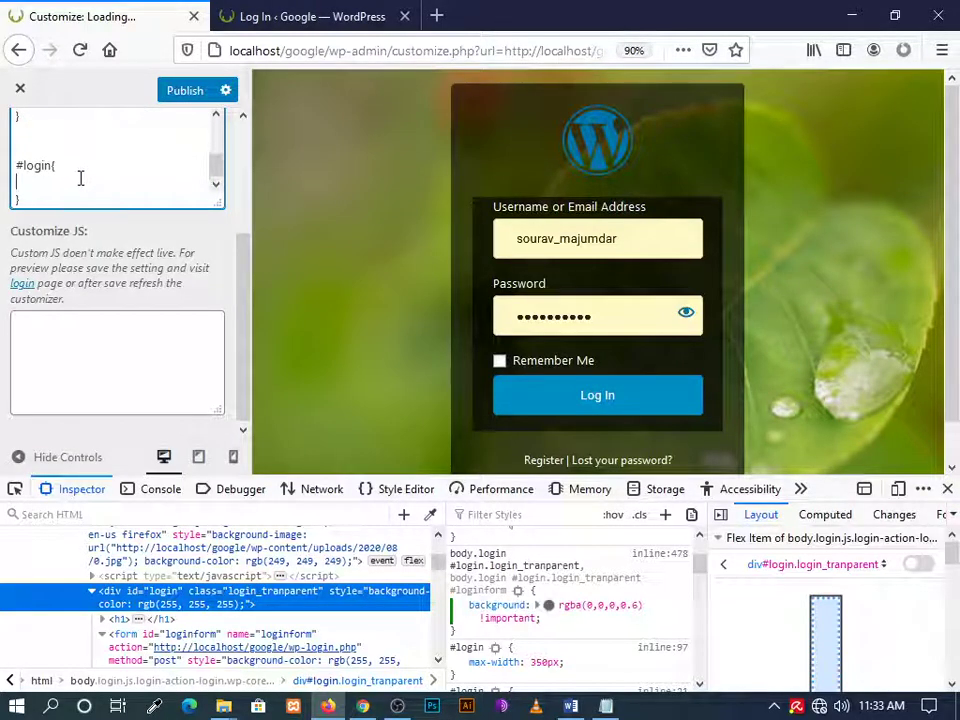
key(ctrl+v)
Review the custom CSS and enlarge the Customize CSS box until both rules fit inside it
scroll(111, 171, up, 2)
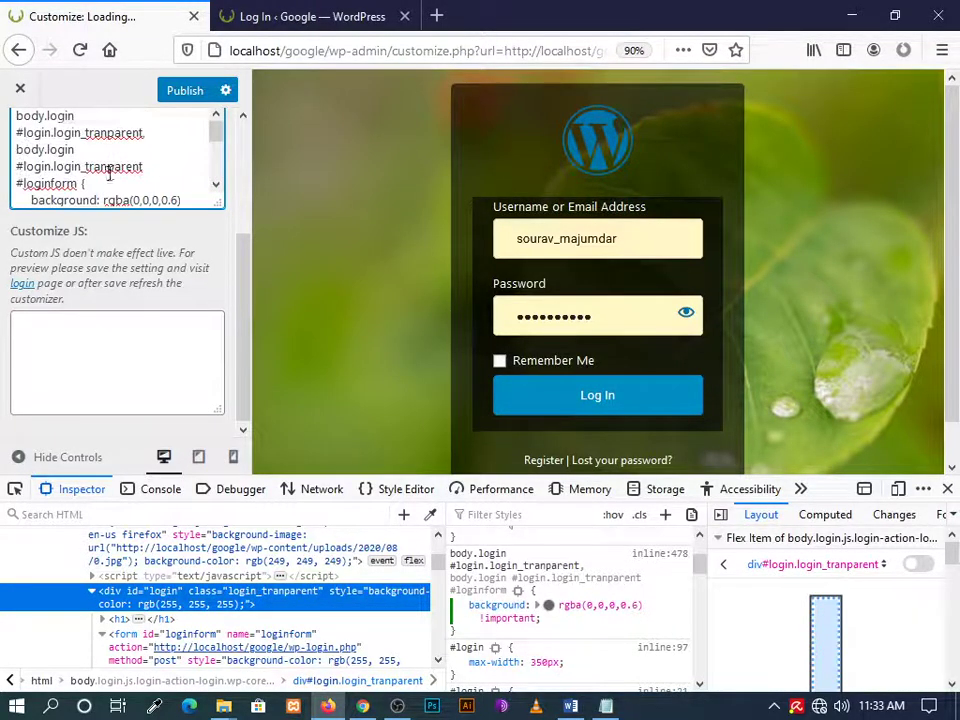
scroll(111, 176, down, 1)
scroll(99, 174, up, 2)
scroll(150, 195, down, 2)
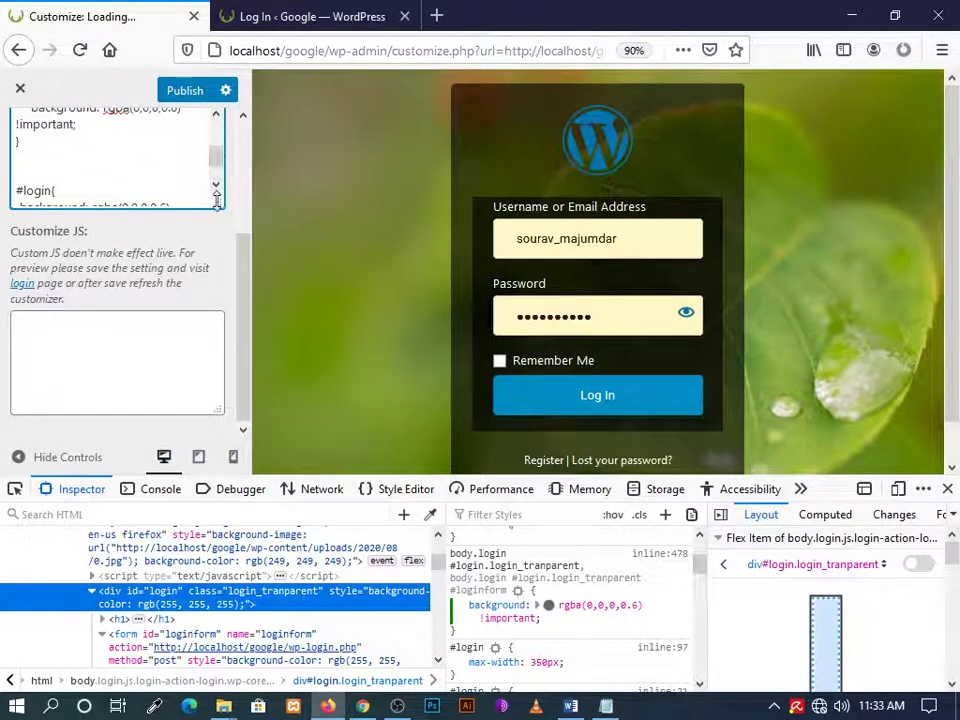
drag(218, 197, 222, 406)
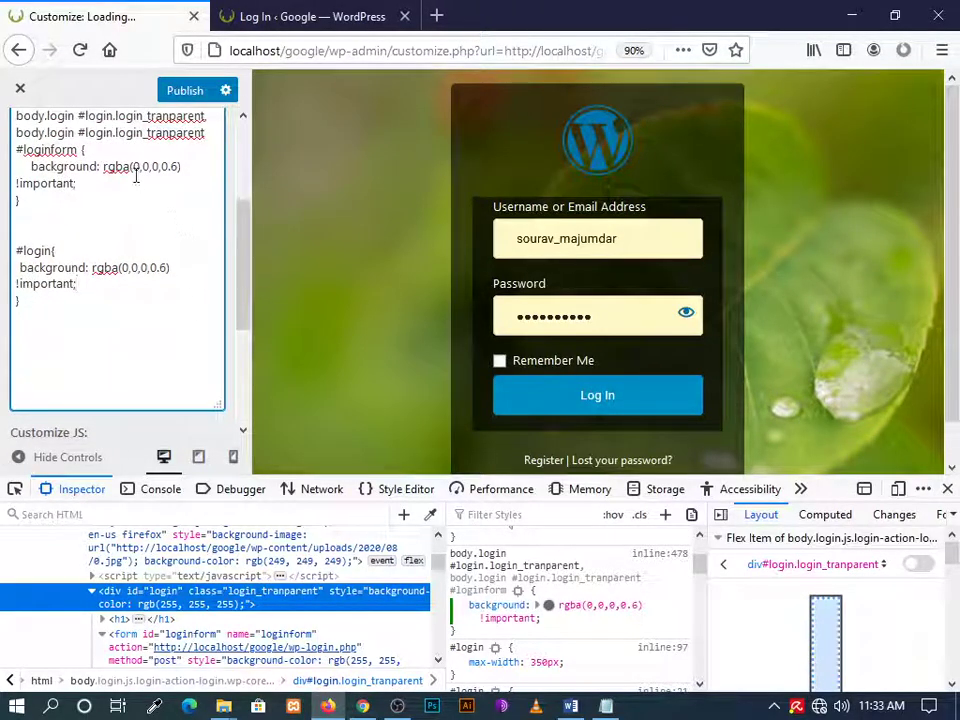
Replace the background value in the #loginform rule with tranparent, copied from the selector above it
drag(104, 167, 182, 168)
key(Delete)
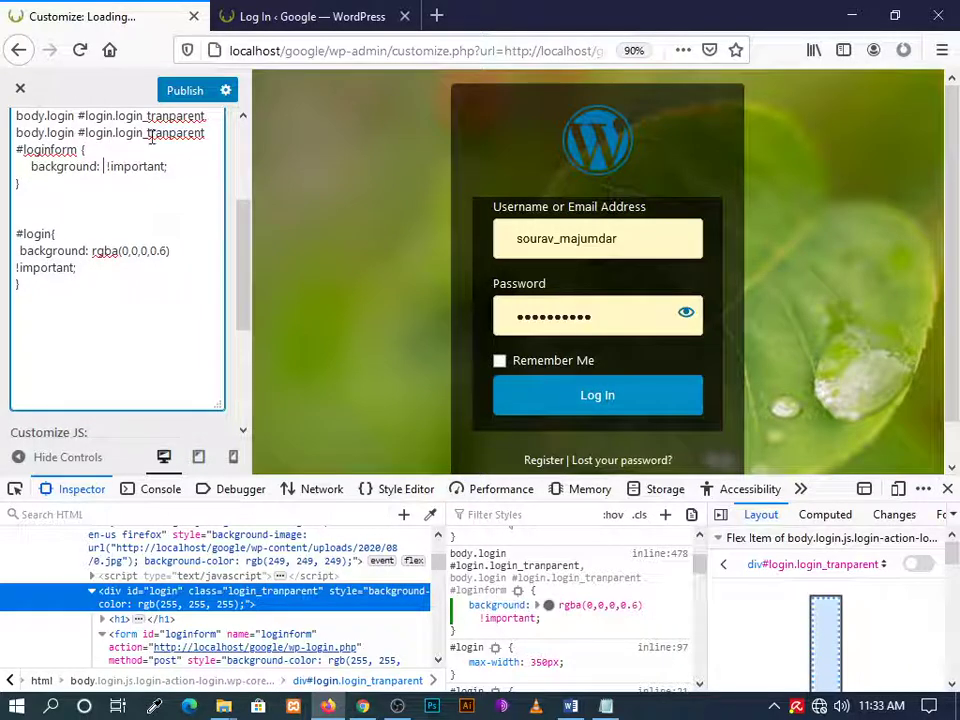
drag(148, 135, 206, 139)
key(ctrl+c)
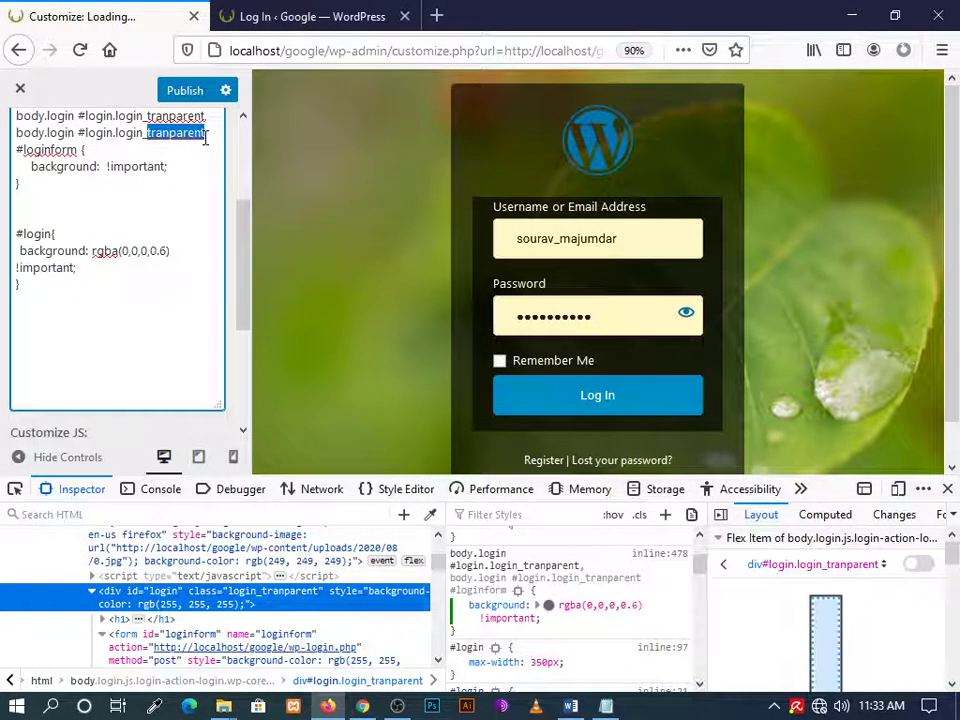
click(103, 167)
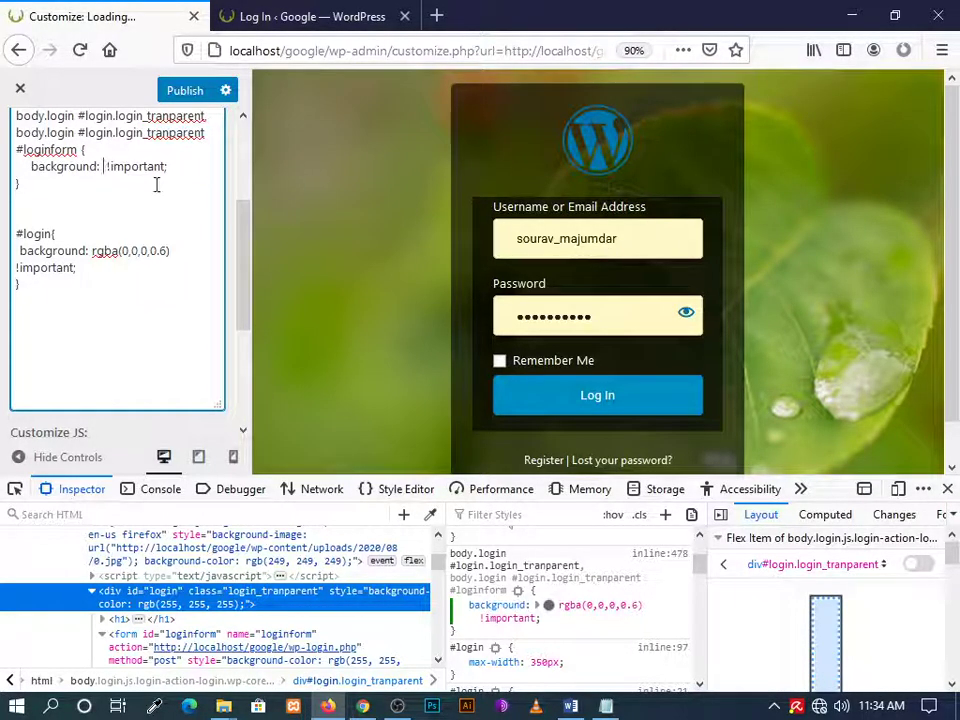
key(ctrl+v)
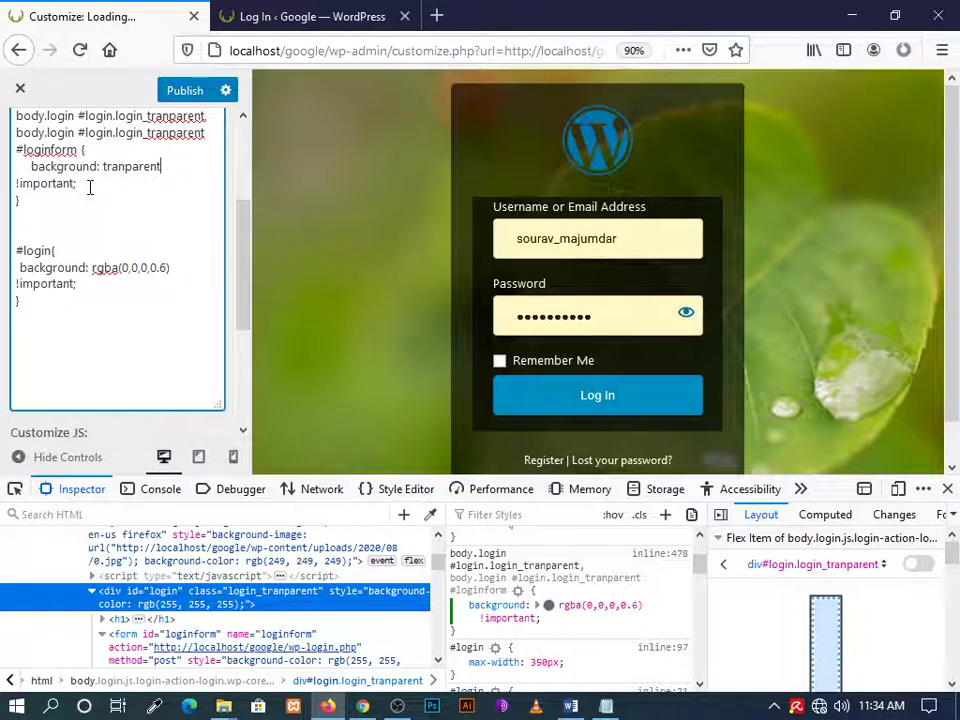
Delete both body.login #login.login_tranparent selectors so the first rule begins with #loginform, and publish the changes
scroll(90, 186, up, 2)
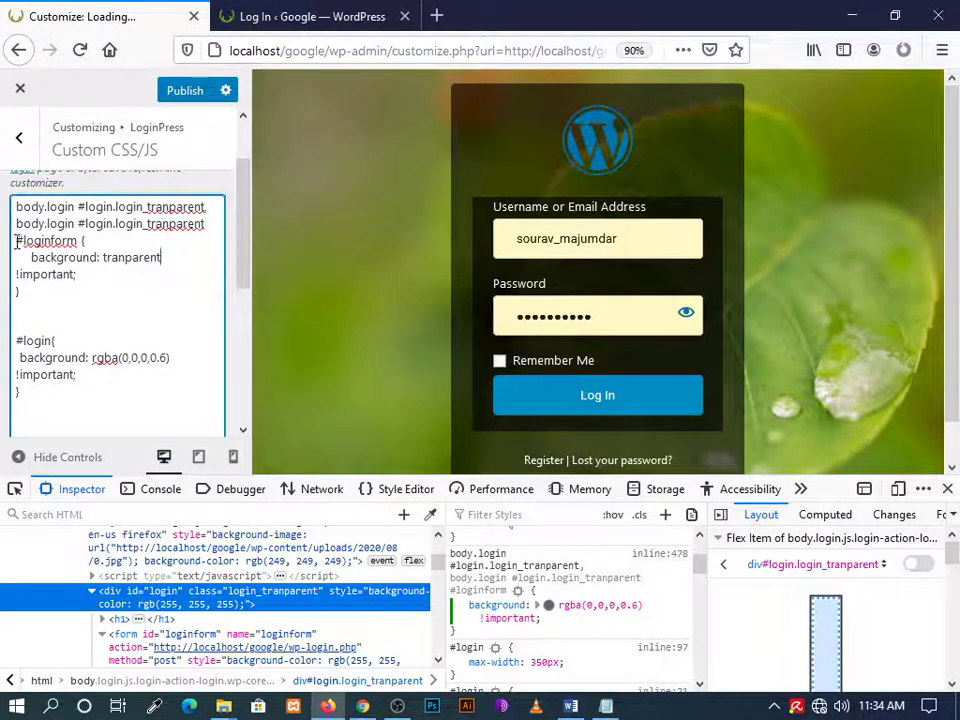
drag(16, 240, 24, 240)
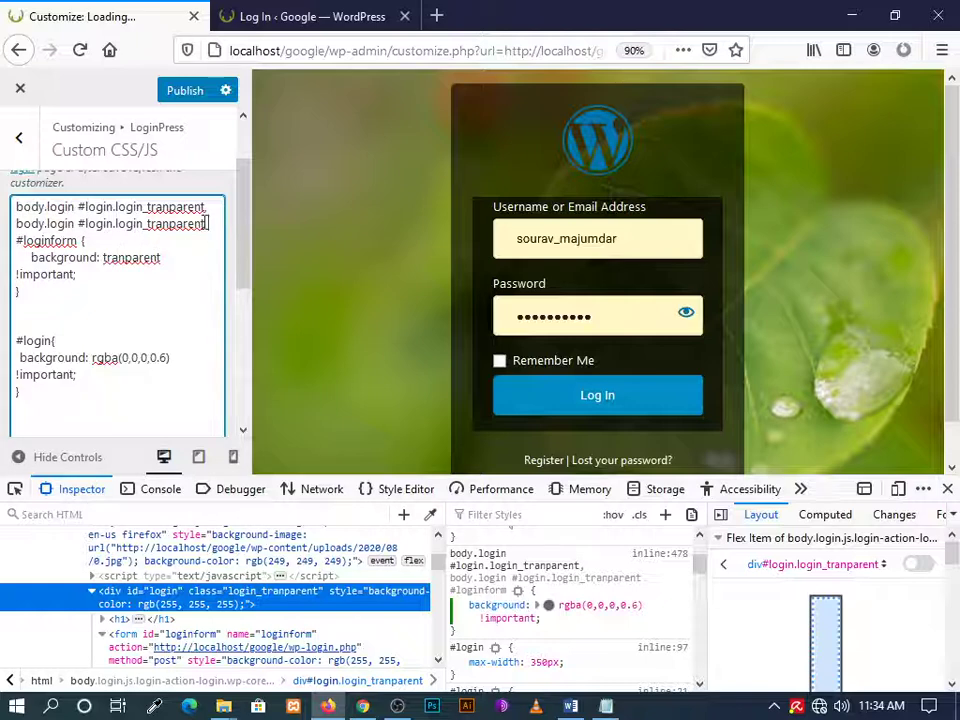
drag(207, 224, 13, 197)
key(BackSpace)
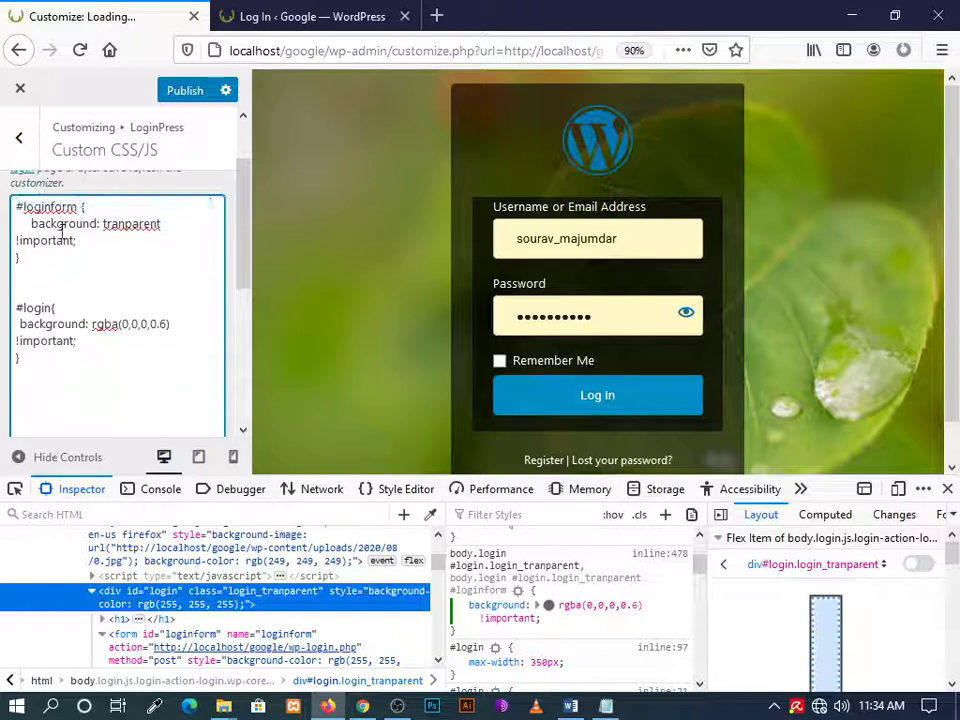
click(184, 90)
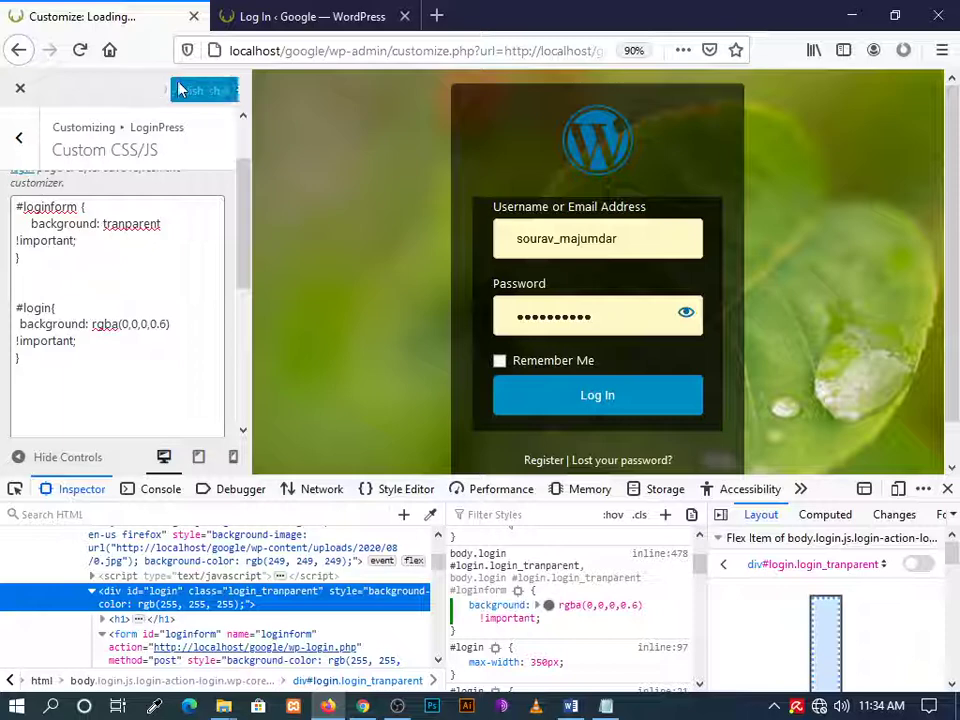
Close the page inspector and open custom css.txt from the desktop in a maximized Notepad window
click(947, 490)
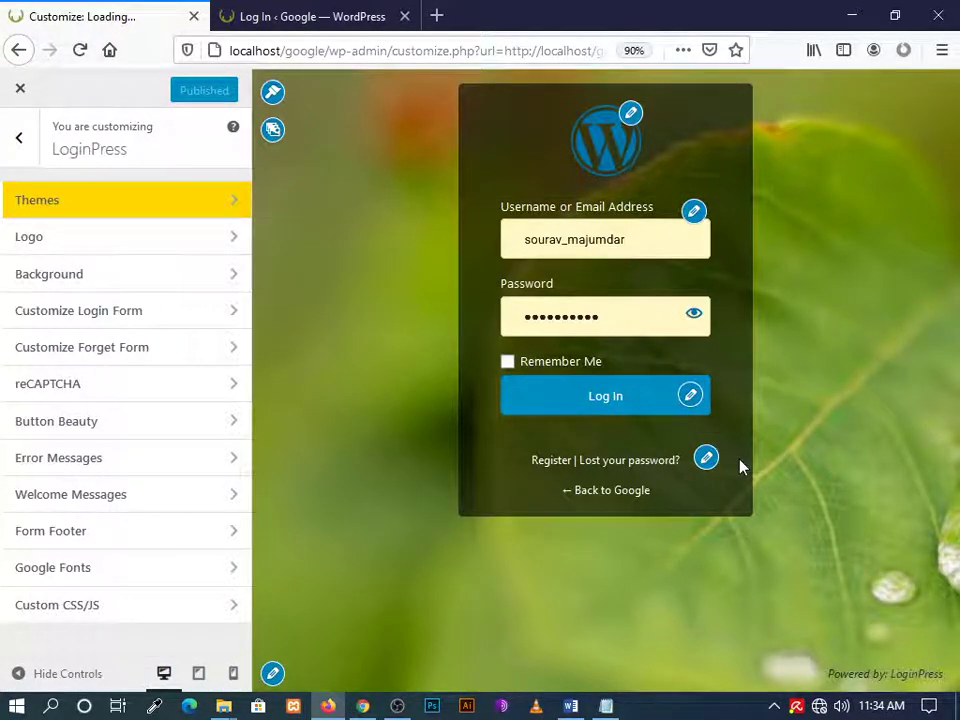
click(851, 16)
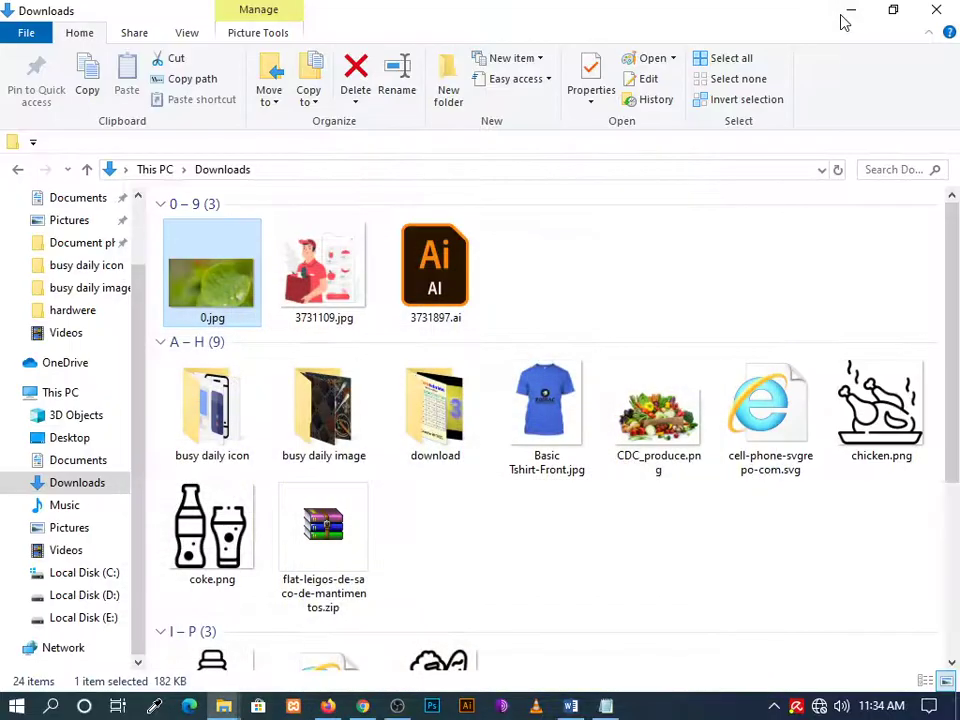
click(853, 17)
right_click(480, 156)
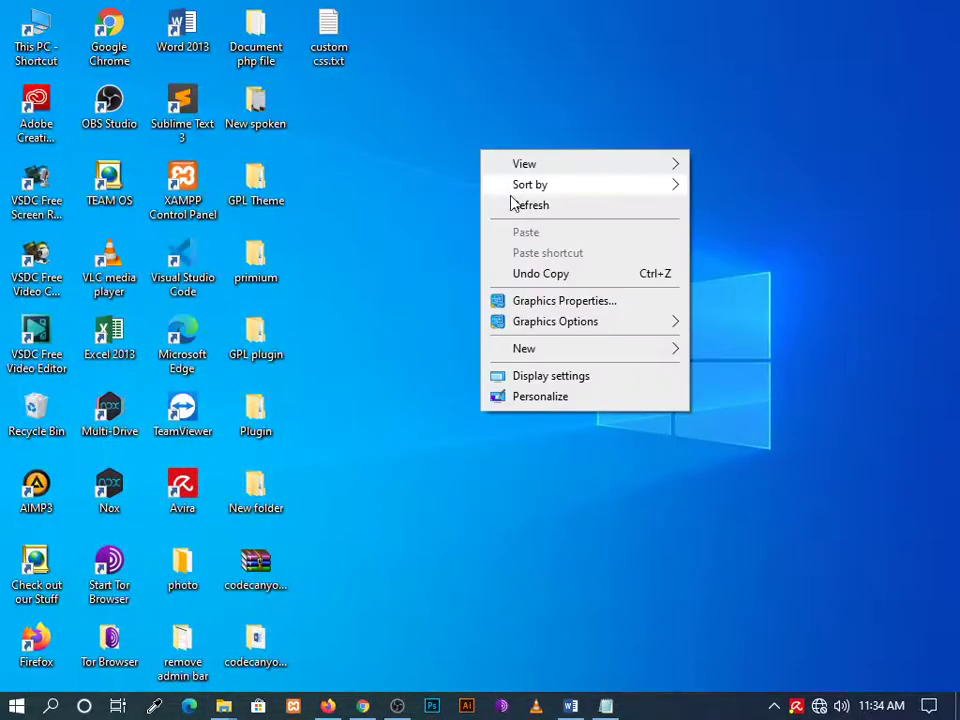
click(512, 203)
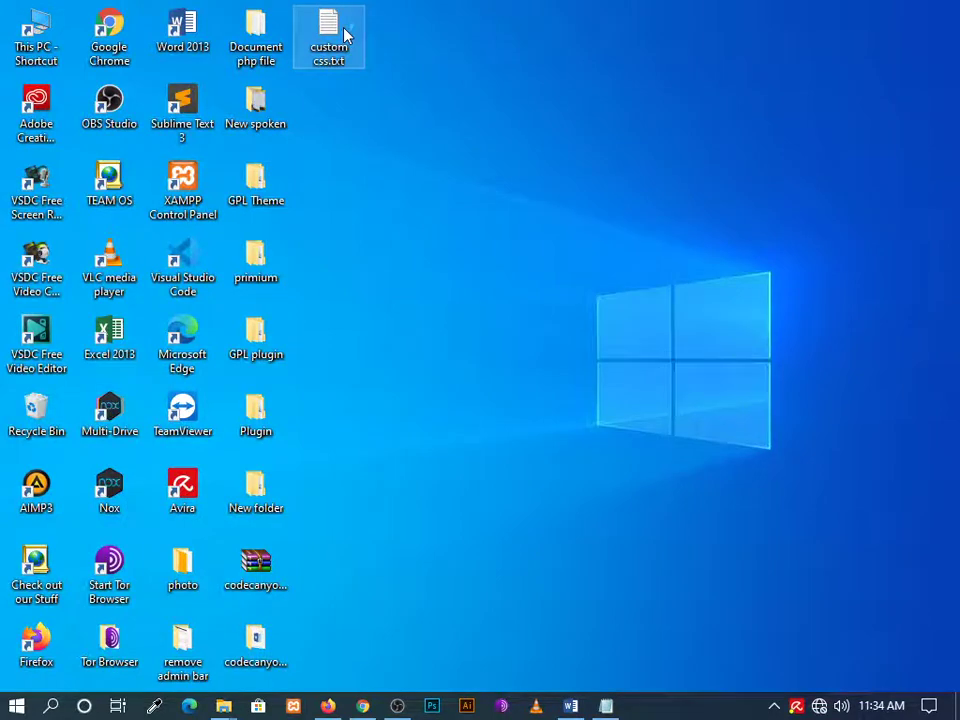
double_click(345, 35)
click(819, 146)
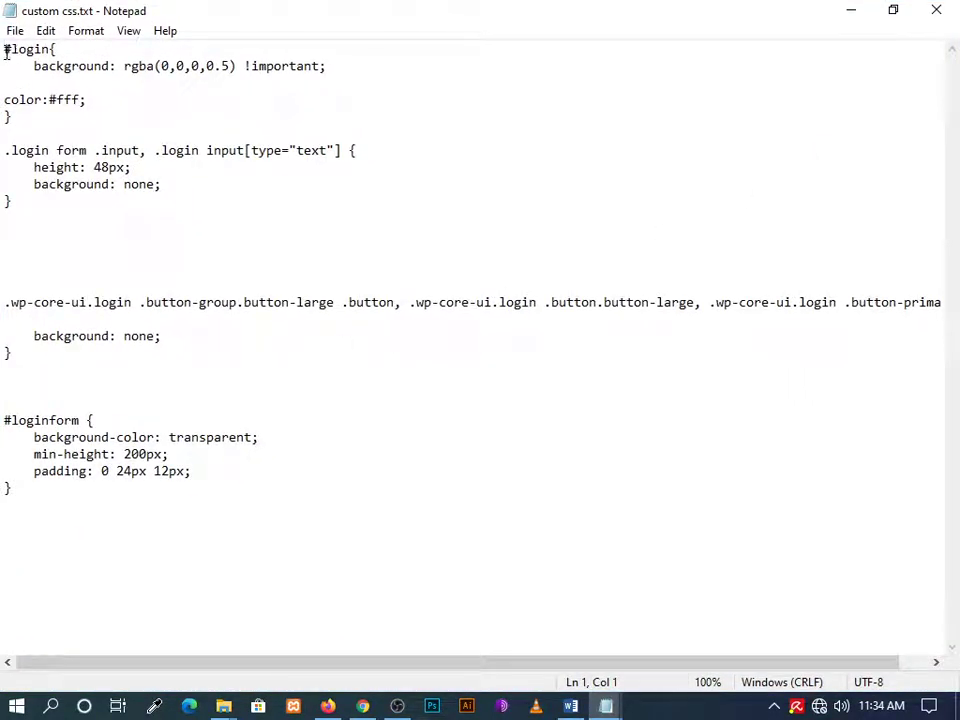
Delete the min-height and padding declarations from the #loginform rule in custom css.txt
drag(6, 52, 353, 88)
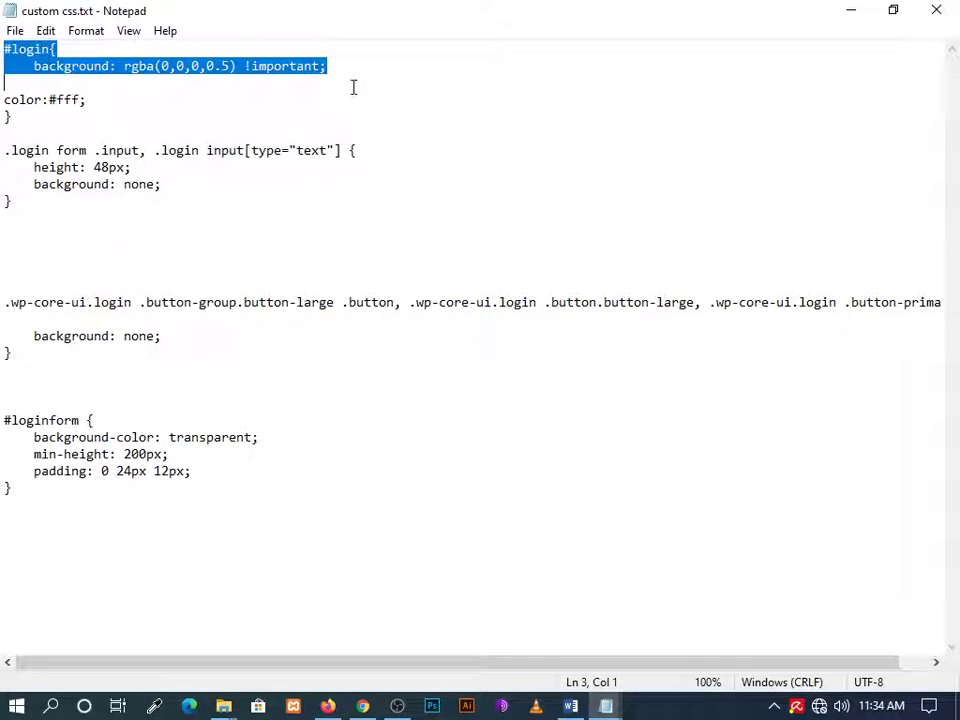
click(292, 111)
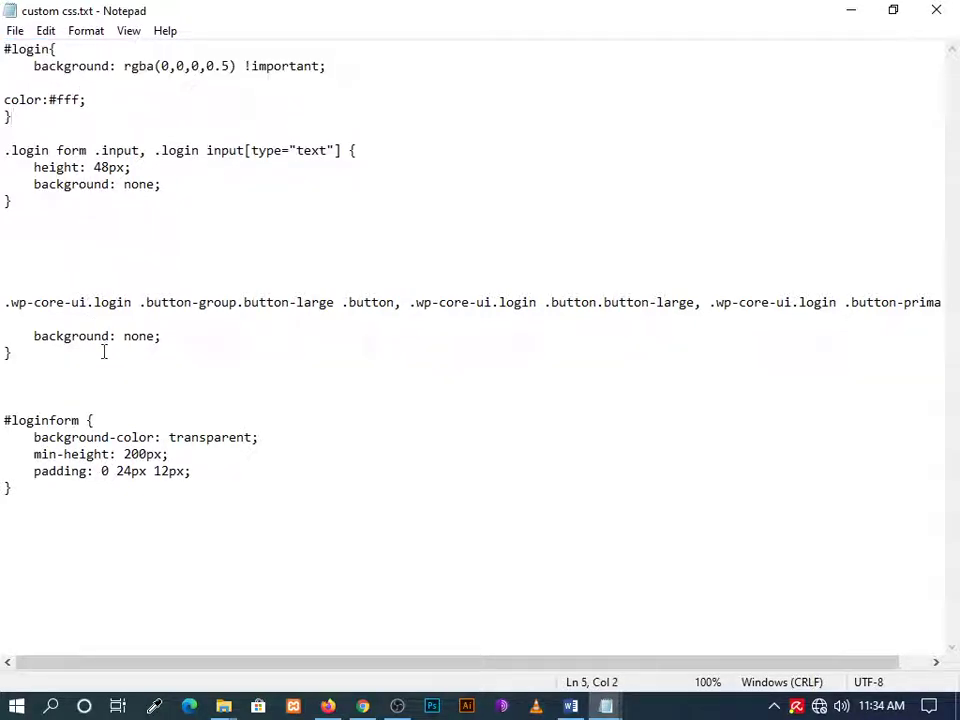
scroll(99, 403, right, 2)
scroll(143, 474, left, 1)
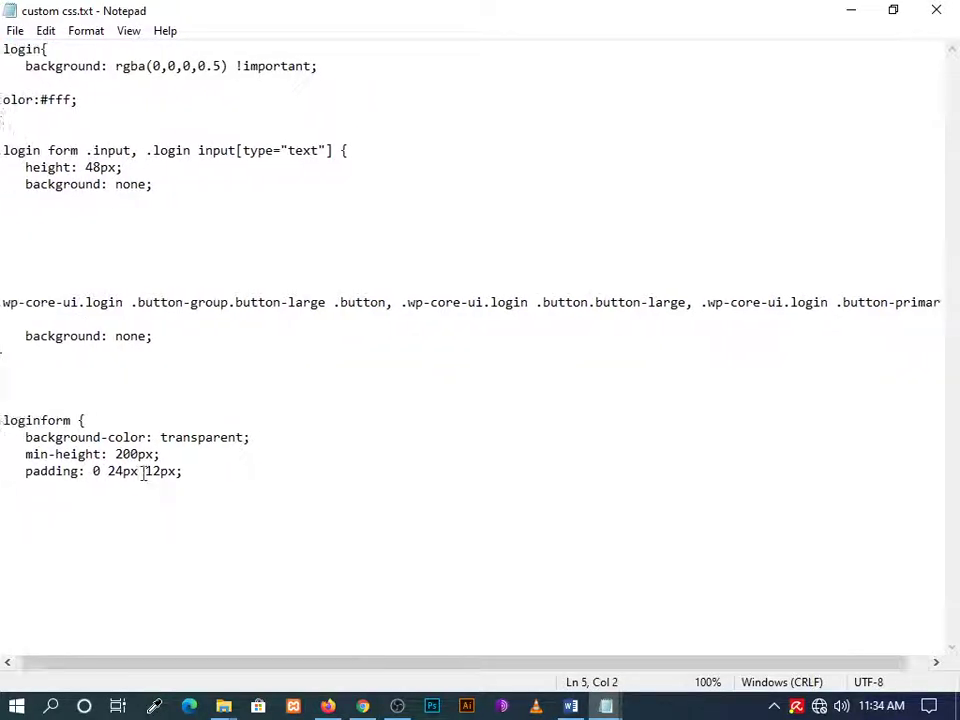
scroll(143, 474, left, 1)
drag(4, 420, 279, 441)
triple_click(208, 476)
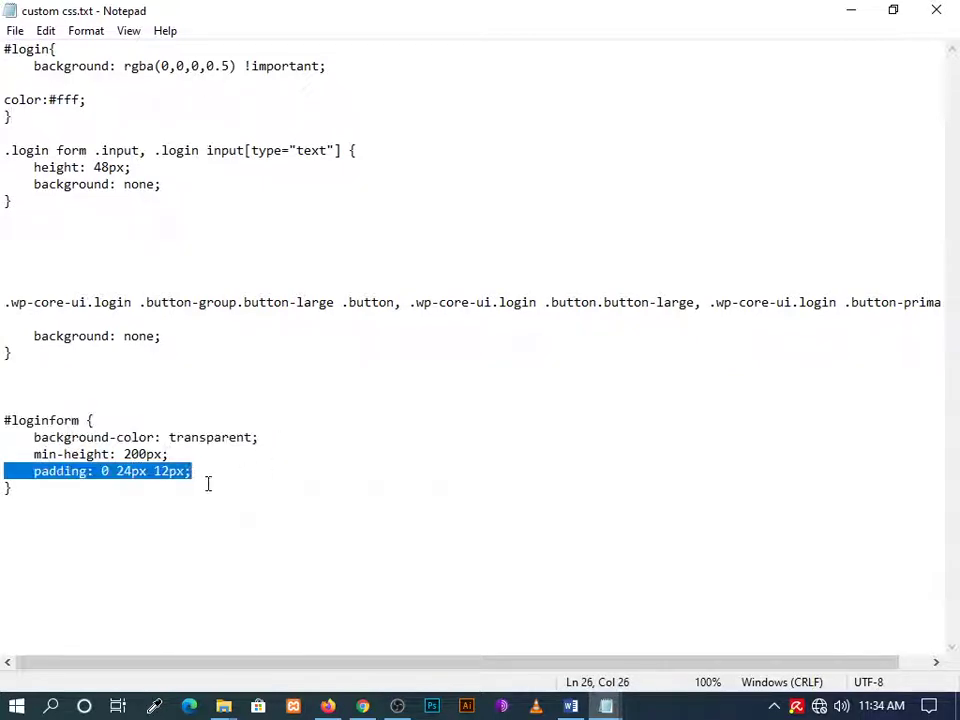
click(208, 484)
mouse_move(200, 472)
mouse_down()
mouse_move(113, 454)
mouse_move(30, 454)
mouse_move(204, 456)
mouse_up()
key(BackSpace)
Examine the #loginform rule's background-color and the #login rule's background and color declarations
click(77, 484)
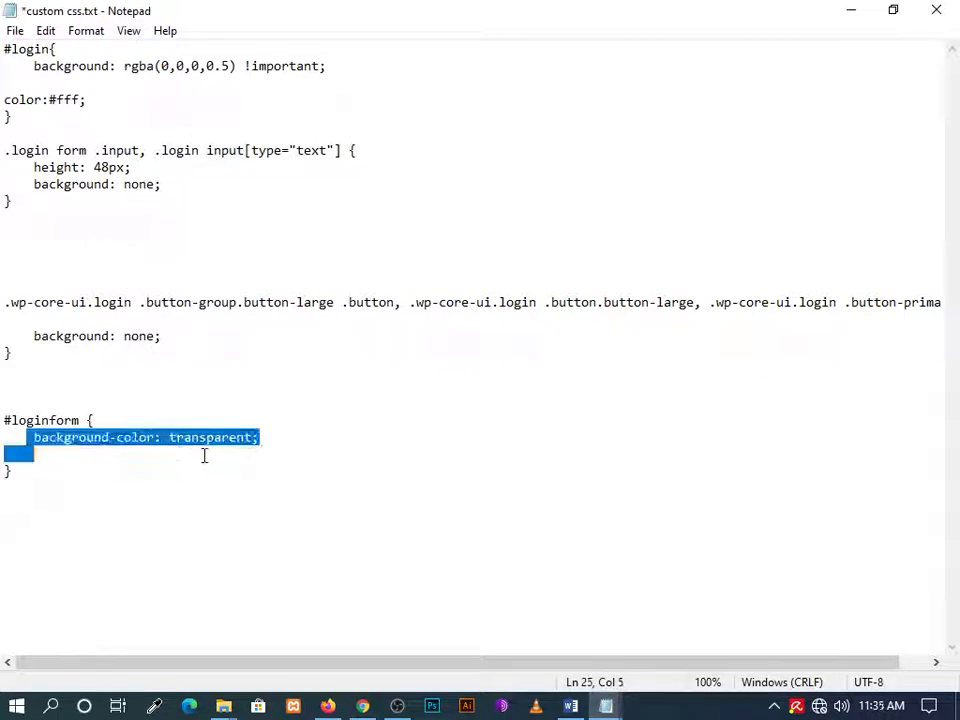
click(270, 447)
drag(133, 446, 3, 425)
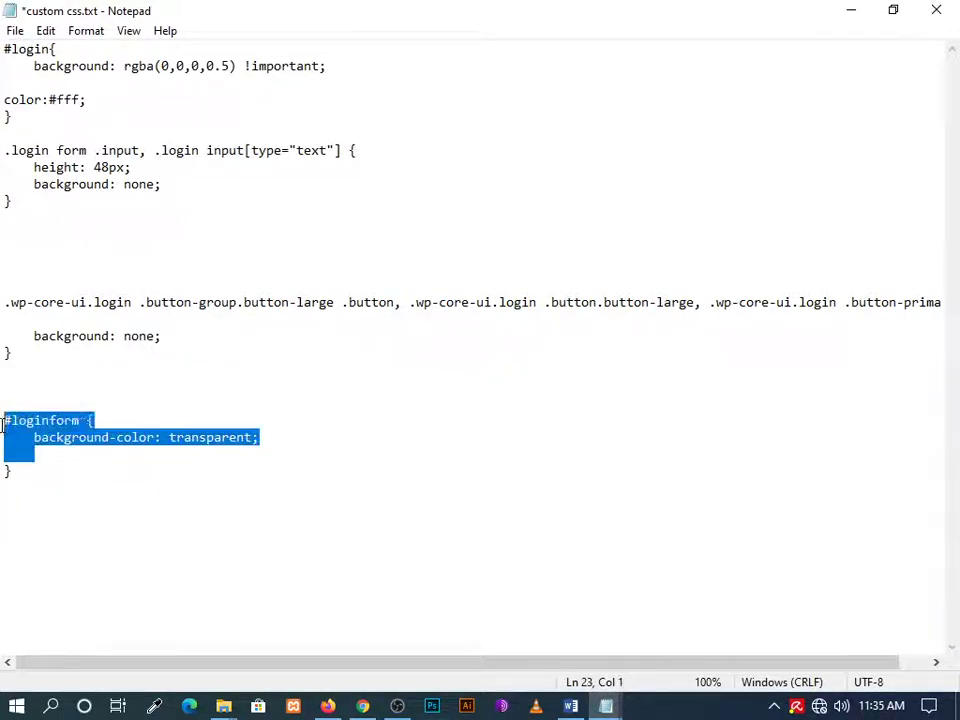
click(73, 469)
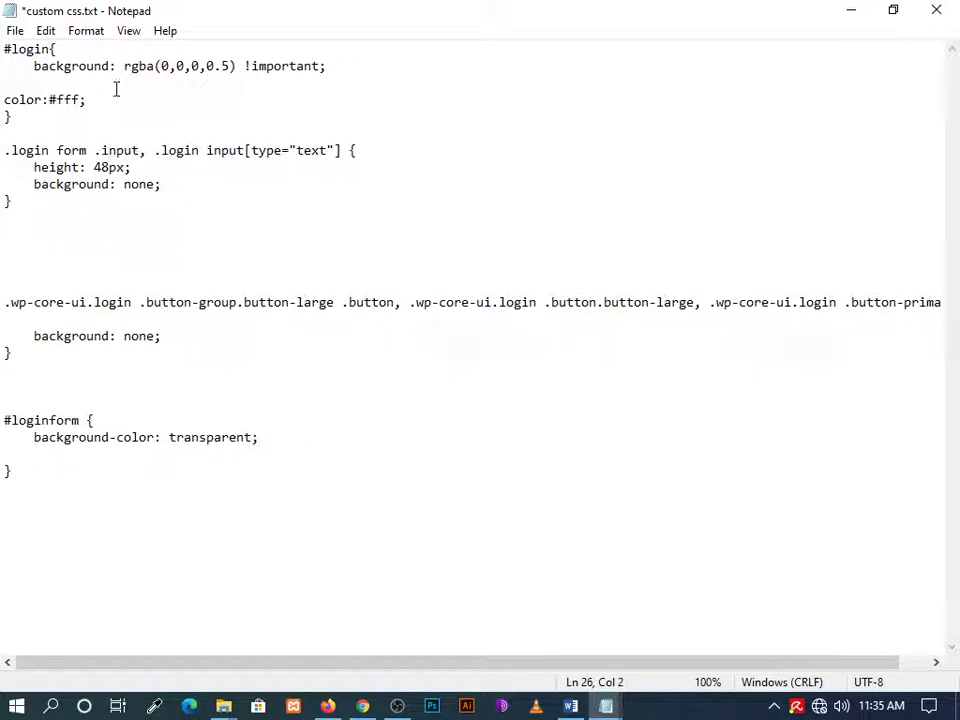
drag(14, 117, 3, 52)
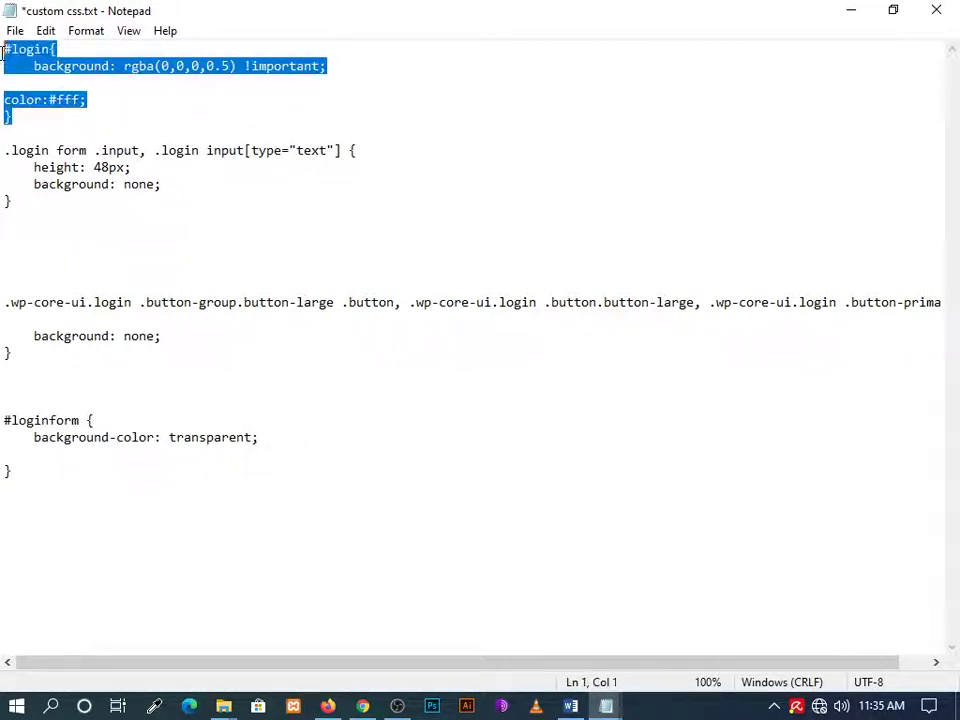
click(118, 97)
drag(96, 100, 4, 82)
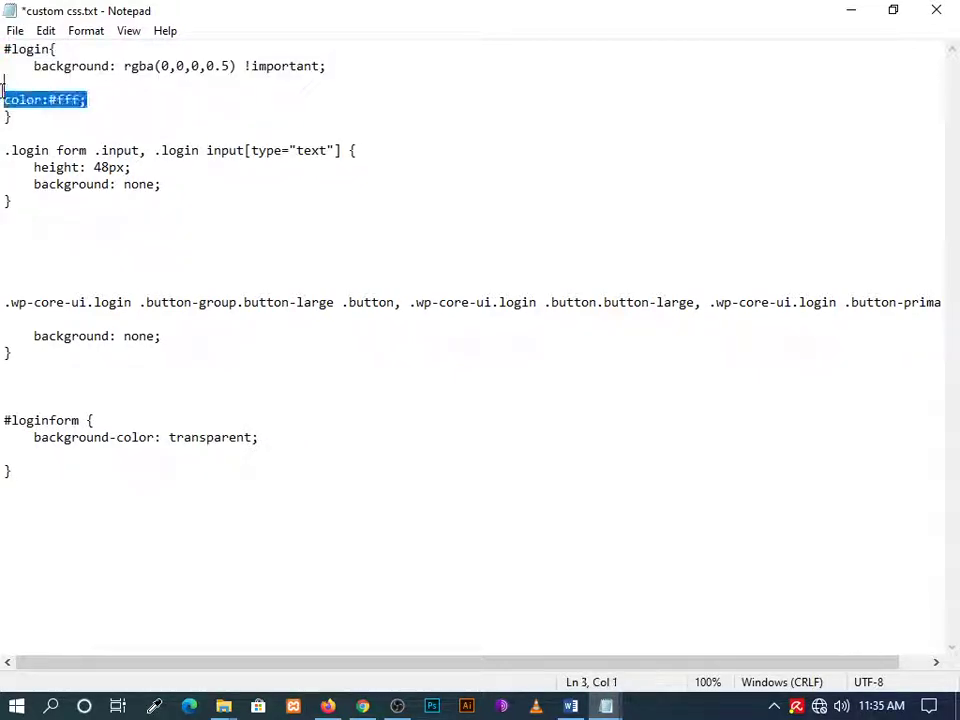
click(47, 115)
Copy all the CSS rules in custom css.txt, from #login through #loginform
click(19, 507)
drag(19, 507, 3, 25)
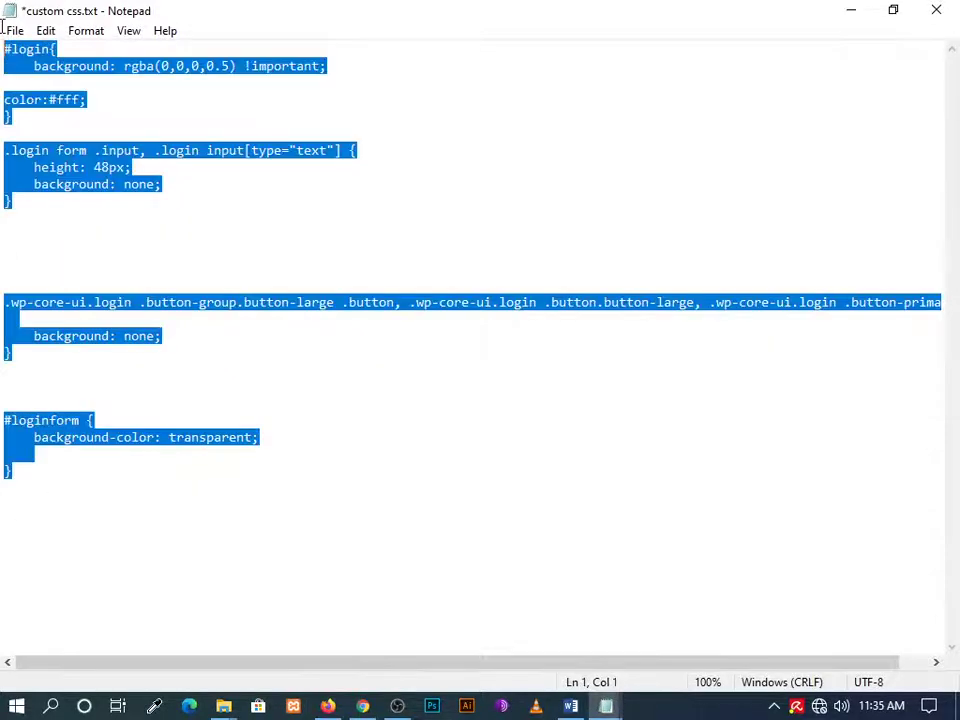
right_click(17, 46)
click(64, 115)
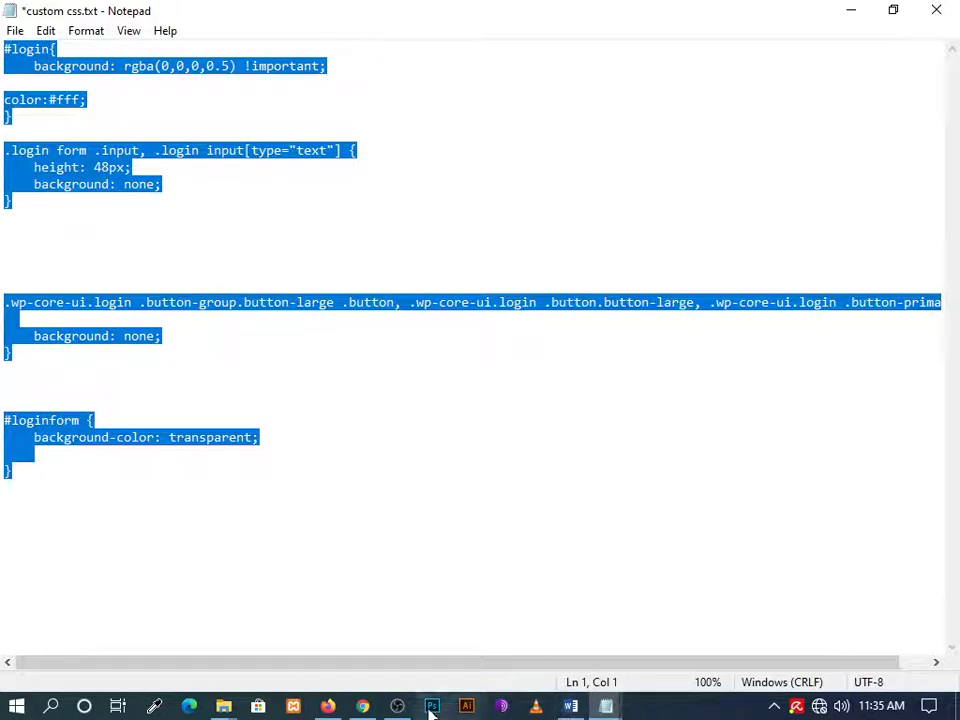
Switch to Firefox and replace all the Customize CSS code in LoginPress's Custom CSS/JS section with the copied rules
click(343, 707)
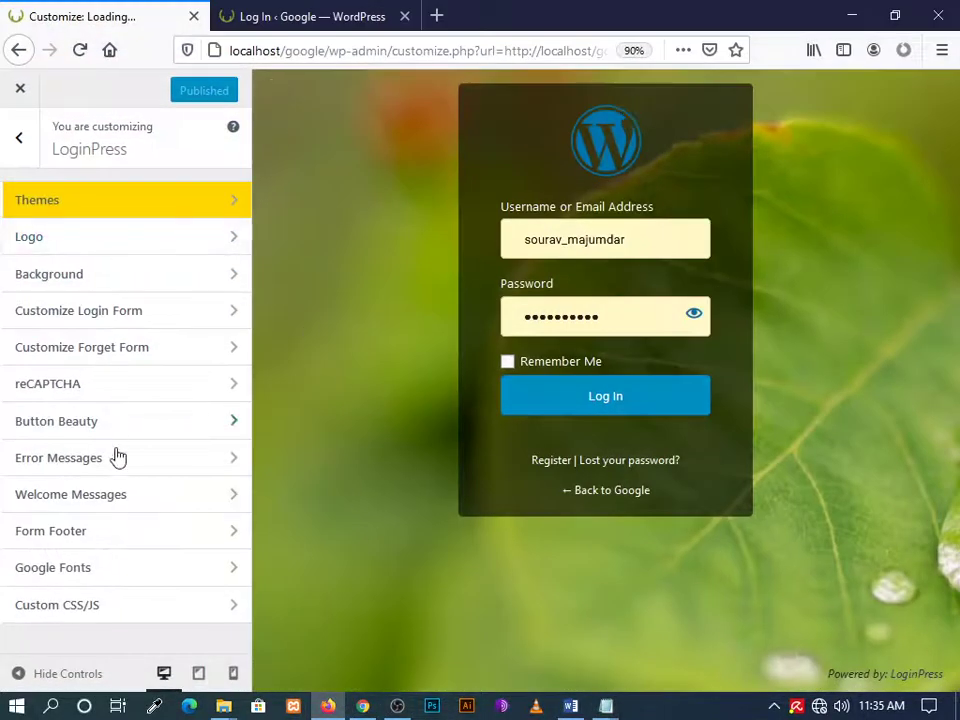
click(133, 603)
click(49, 317)
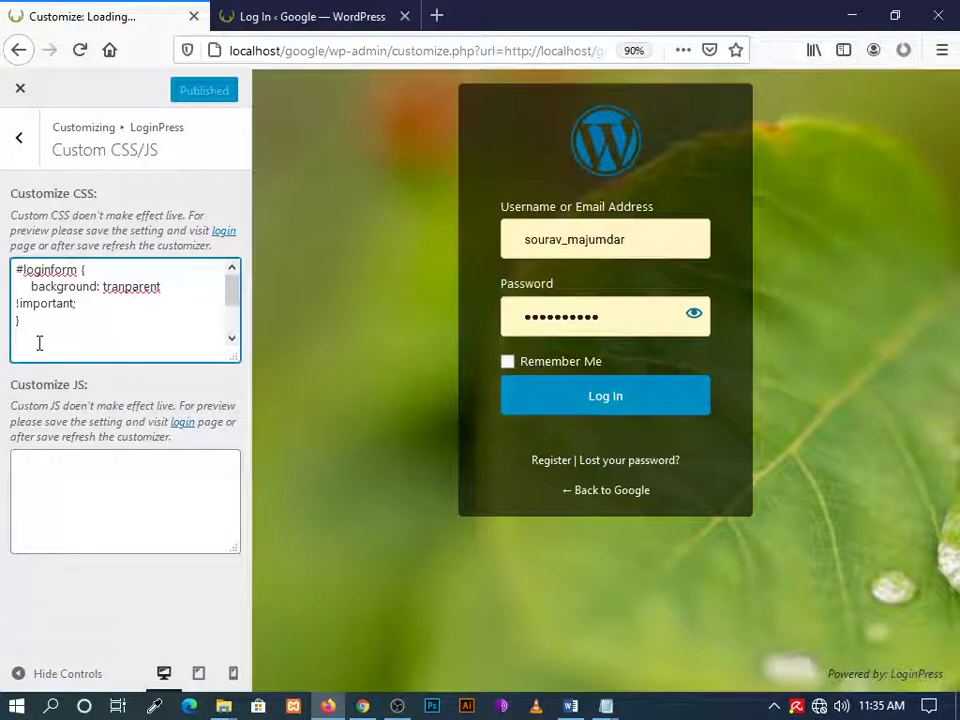
key(ctrl+a)
key(ctrl+v)
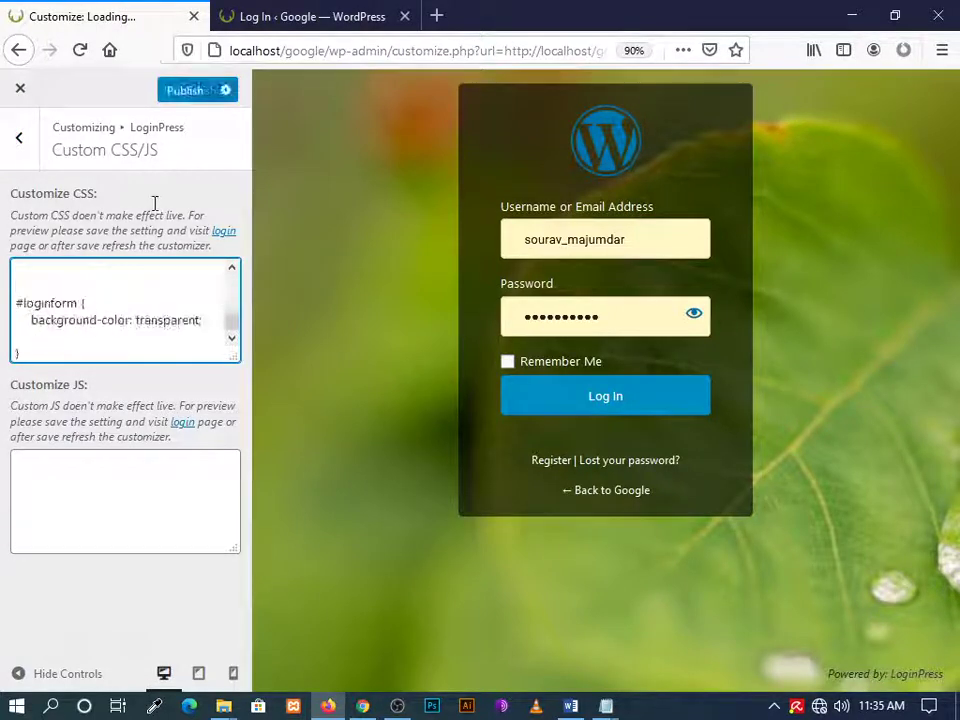
Publish the updated custom CSS in the customizer
click(179, 94)
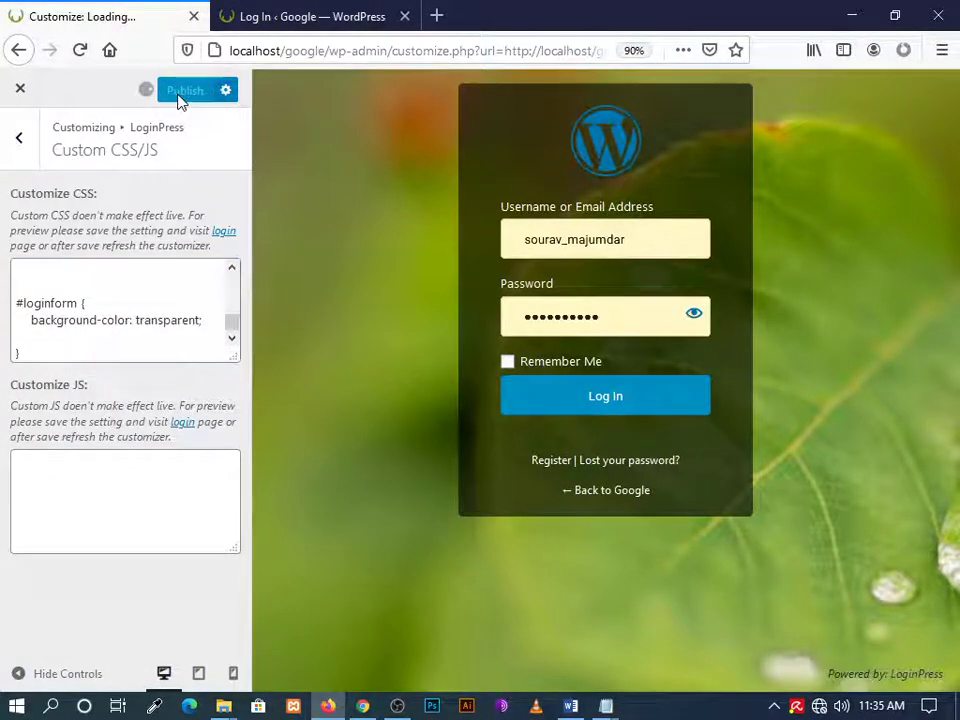
click(838, 24)
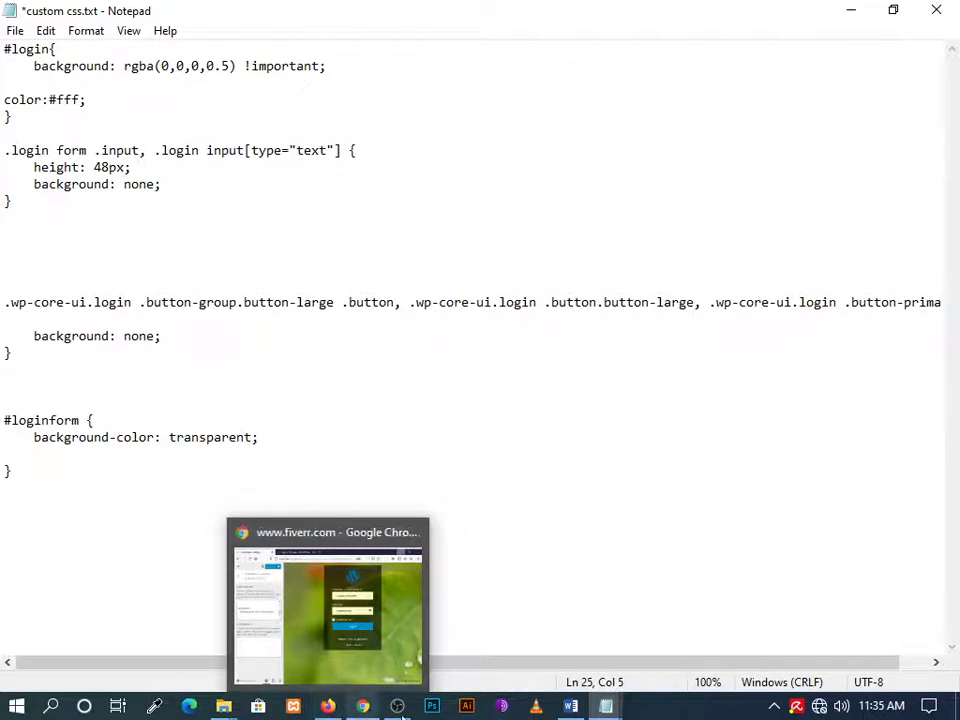
Switch to Word and view the note about the custom CSS file link on the second page
click(570, 706)
scroll(570, 593, down, 5)
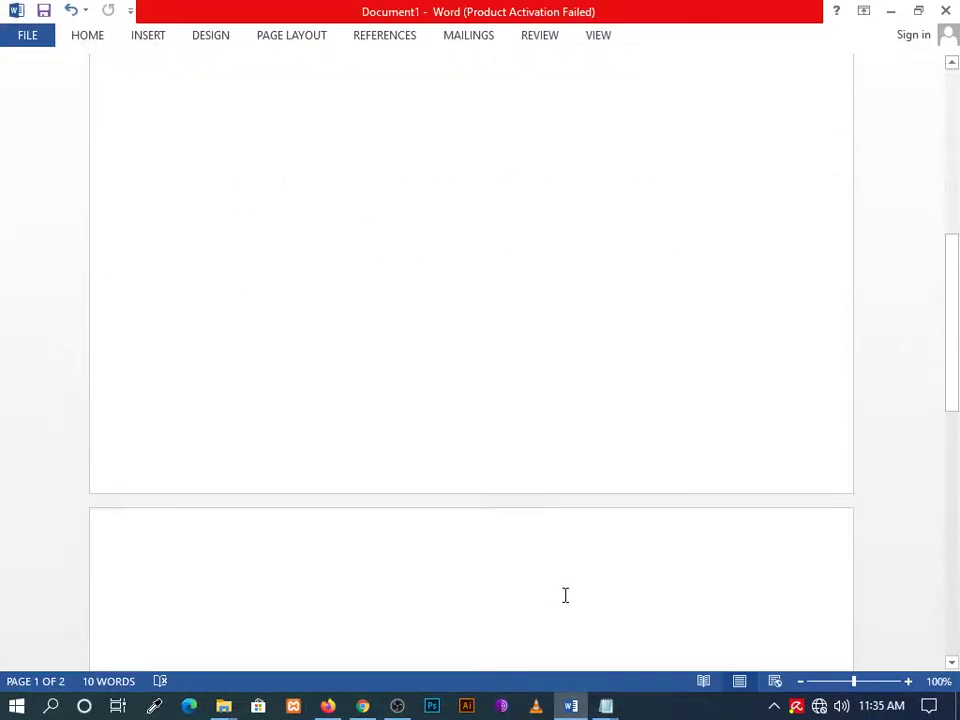
scroll(565, 595, down, 5)
drag(180, 410, 495, 441)
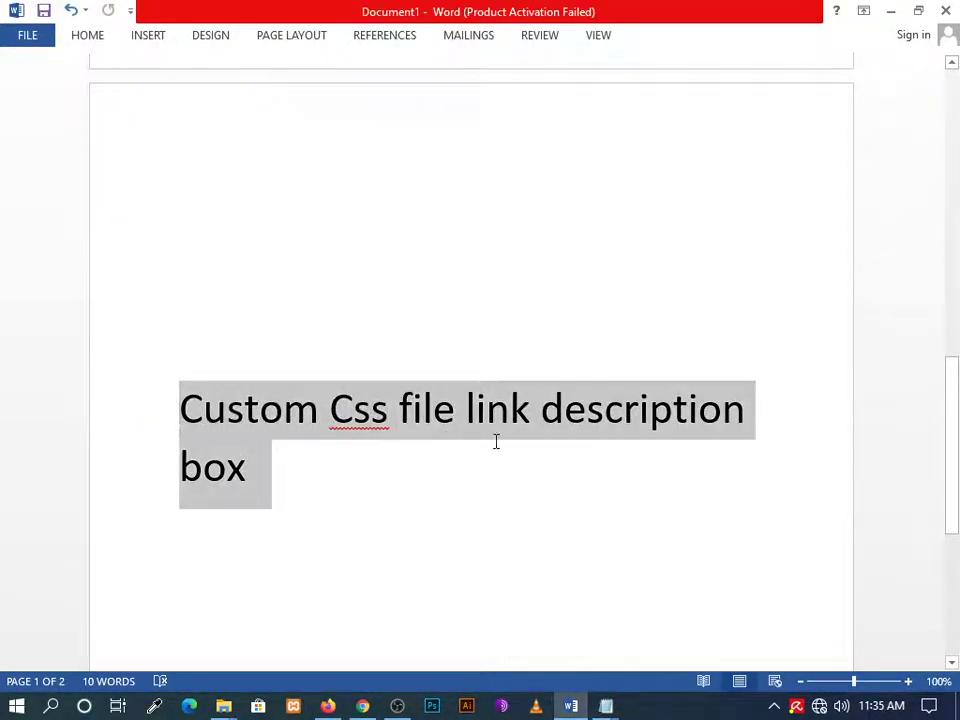
click(443, 446)
scroll(454, 456, down, 1)
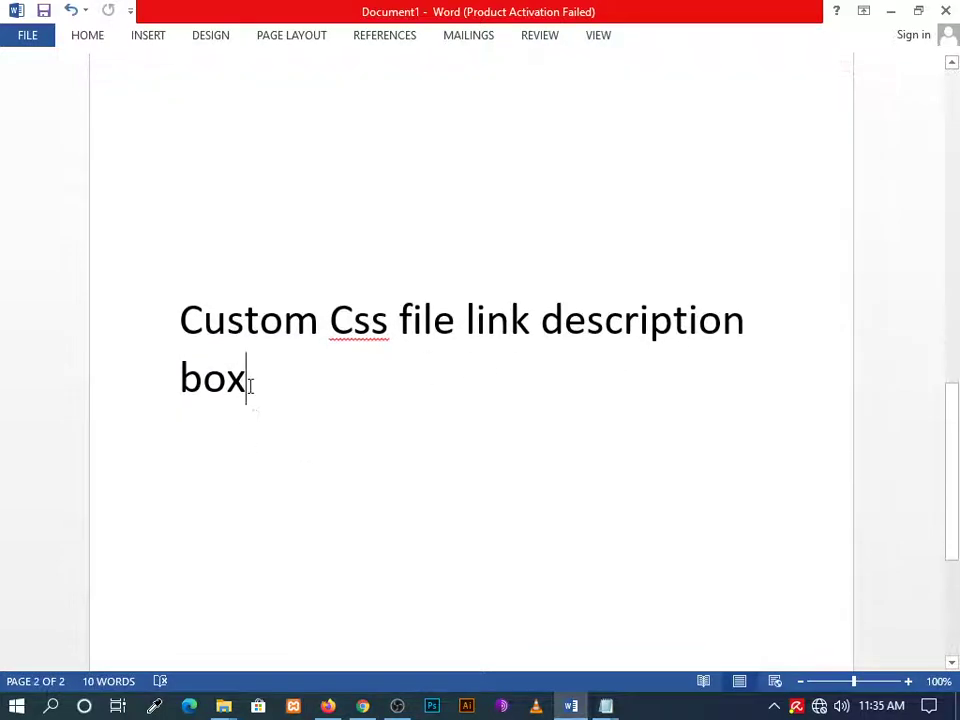
Switch back to Firefox and reload the customizer to refresh the login page preview
click(605, 706)
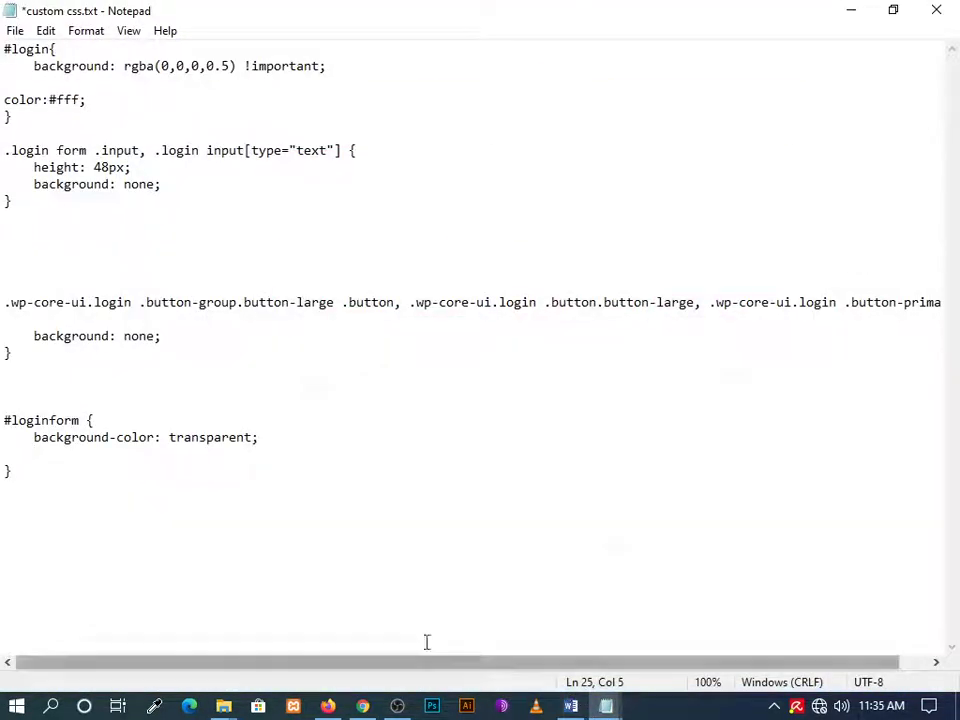
click(330, 705)
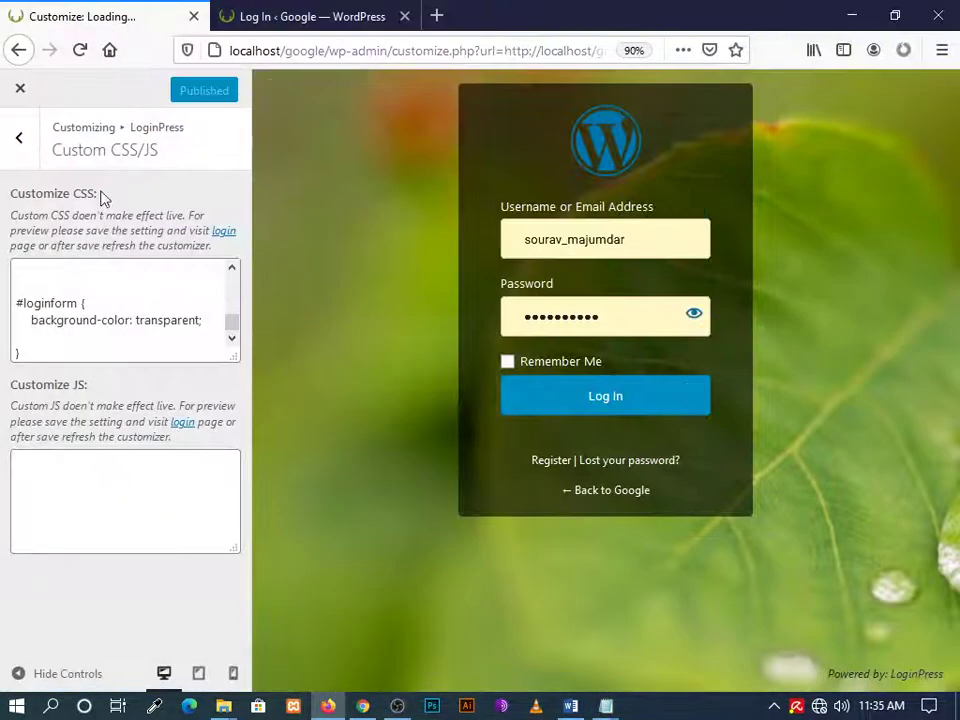
click(82, 63)
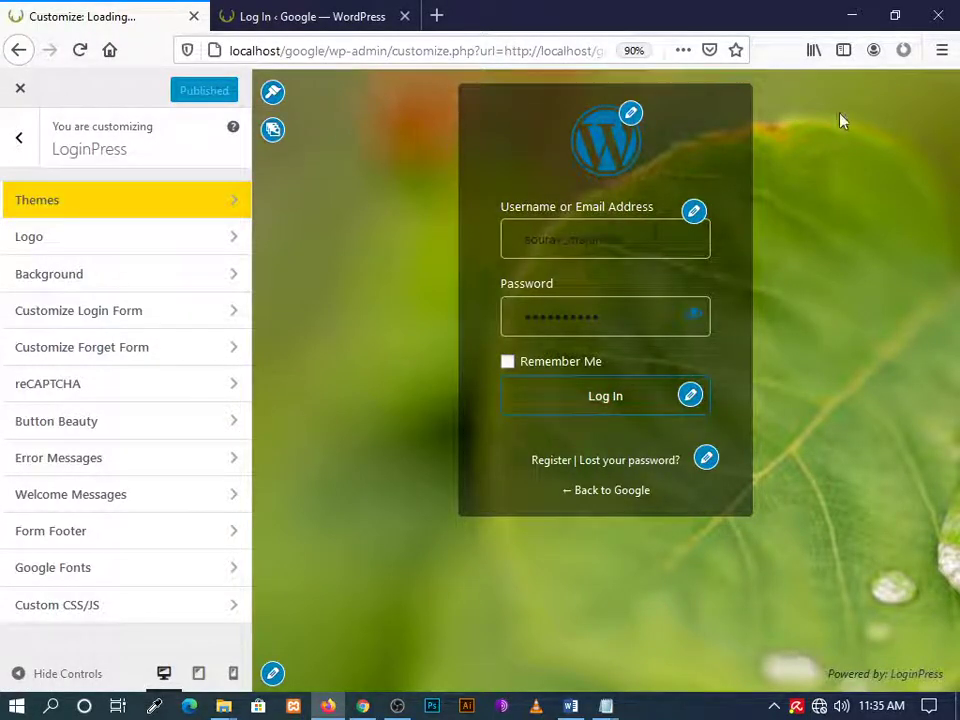
Load localhost/google/wp-login.php in the Log In tab
click(349, 15)
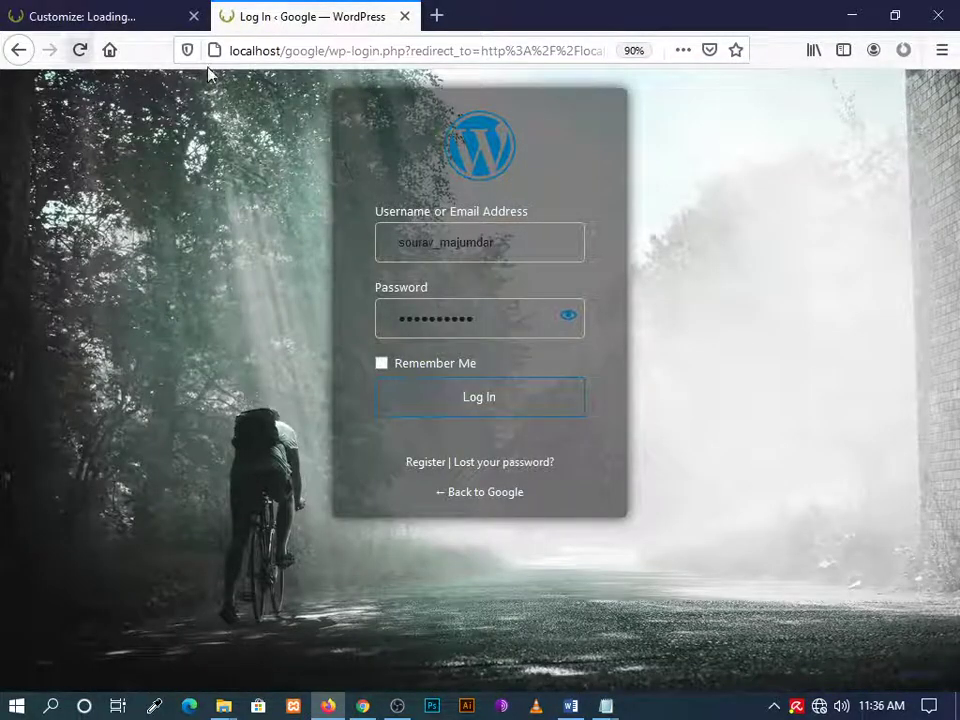
click(405, 51)
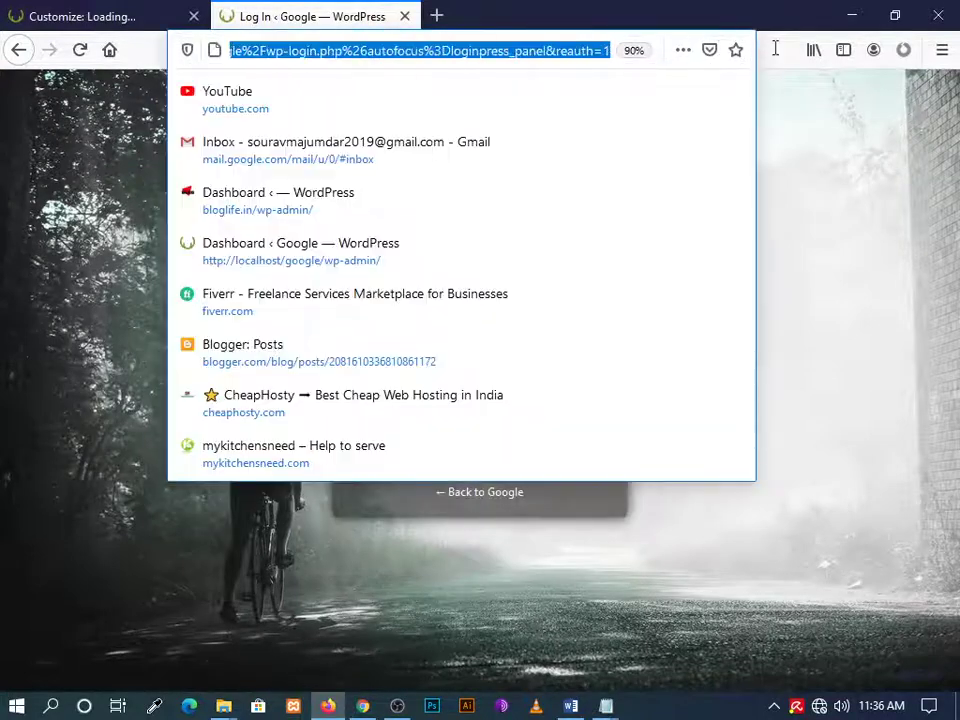
key(ctrl+v)
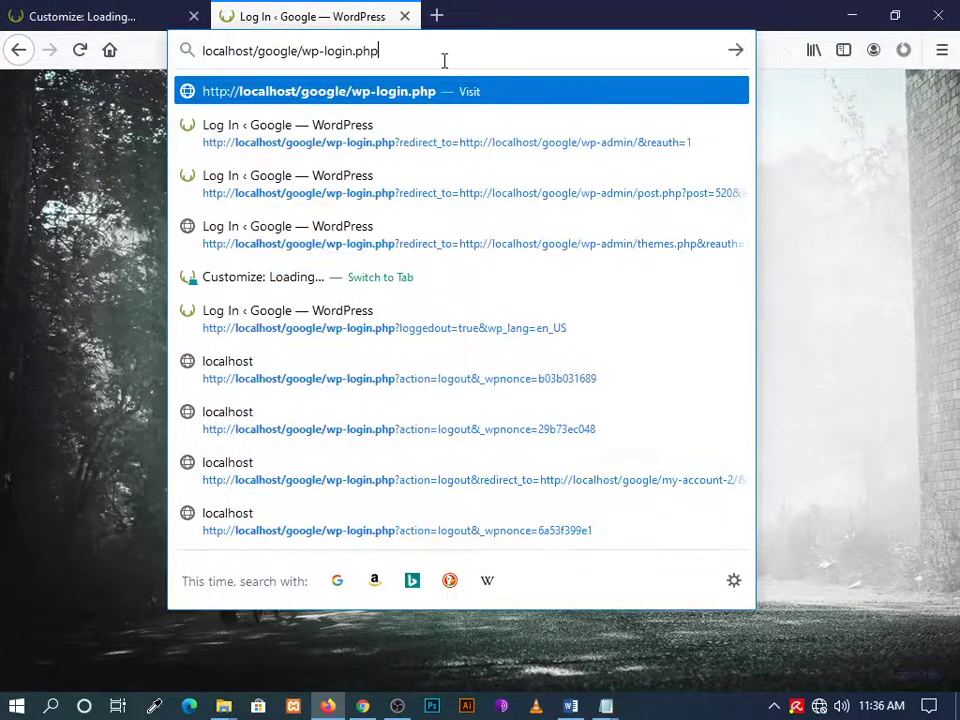
key(Return)
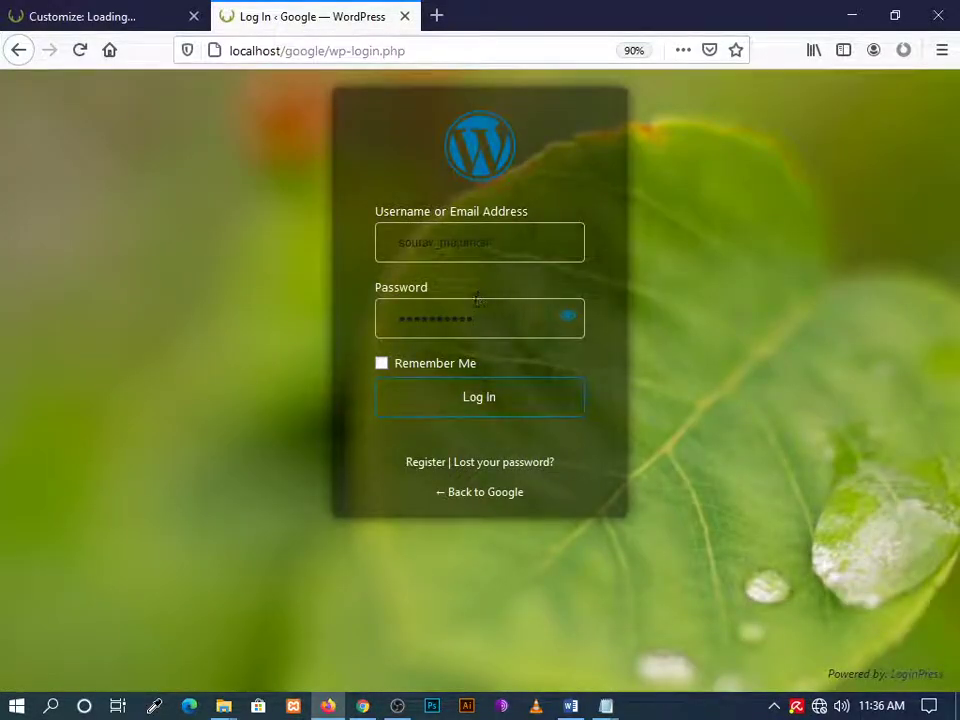
Clear the prefilled password and username from the login form
drag(562, 332, 323, 307)
key(BackSpace)
key(shift+Tab)
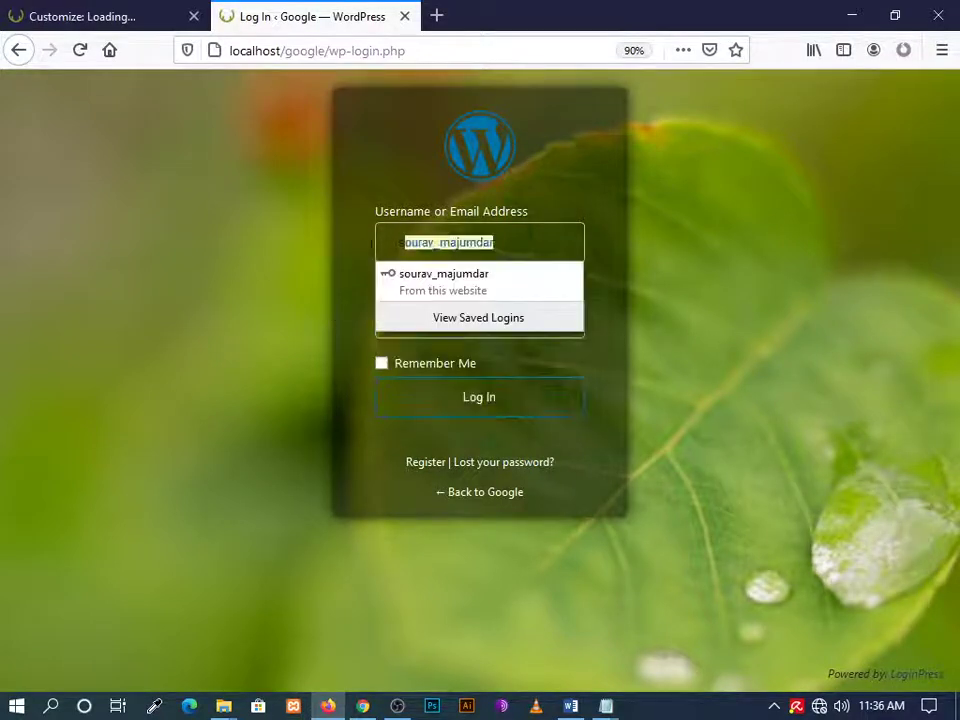
key(BackSpace)
click(270, 277)
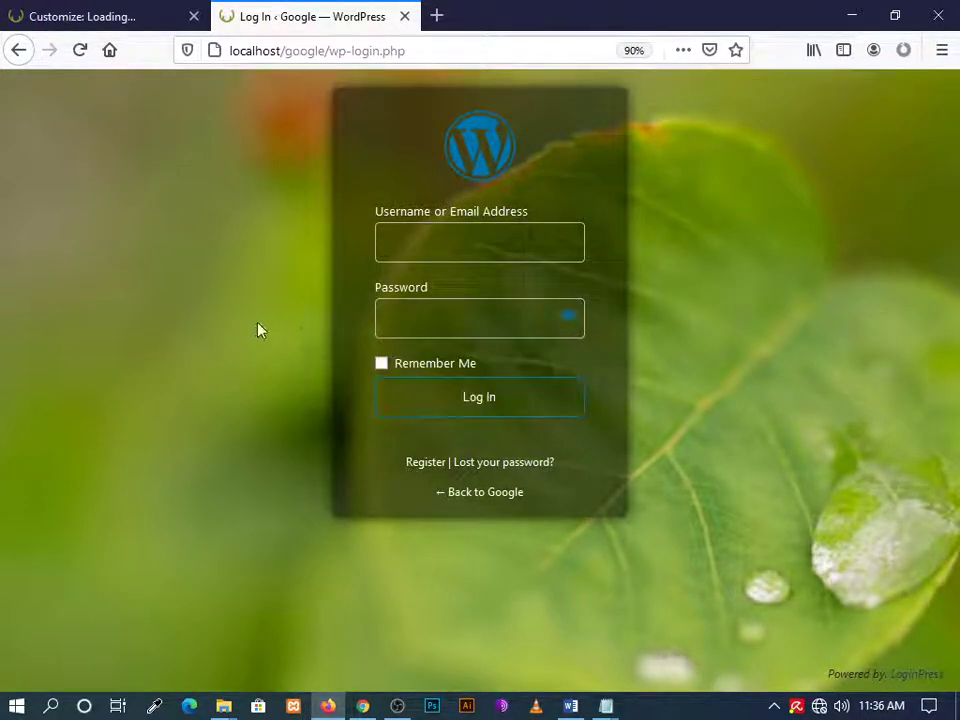
Fill in the username and password from the saved login and log in to WordPress
click(437, 248)
click(437, 280)
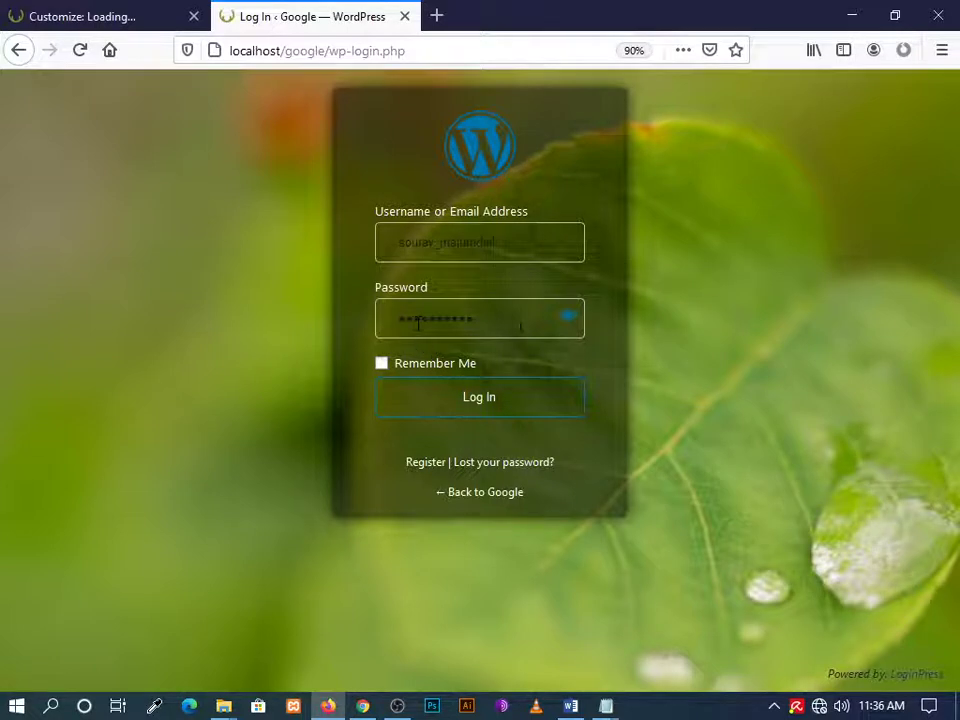
click(484, 401)
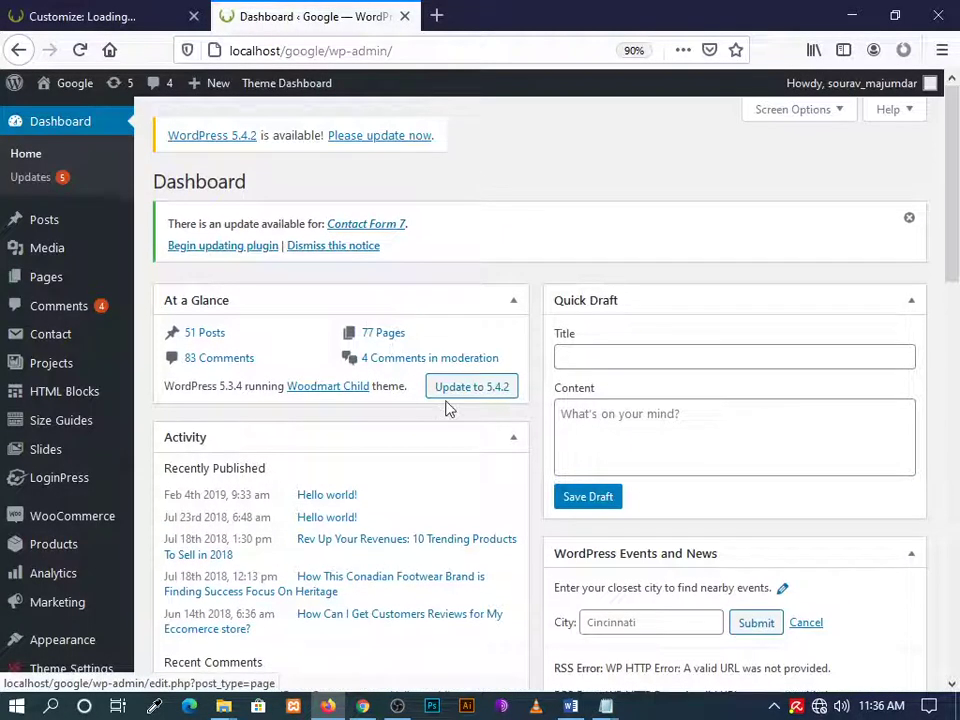
Switch to Word and add the line "Thank you for watching" below the custom CSS file note
key(alt+Tab)
scroll(300, 420, down, 2)
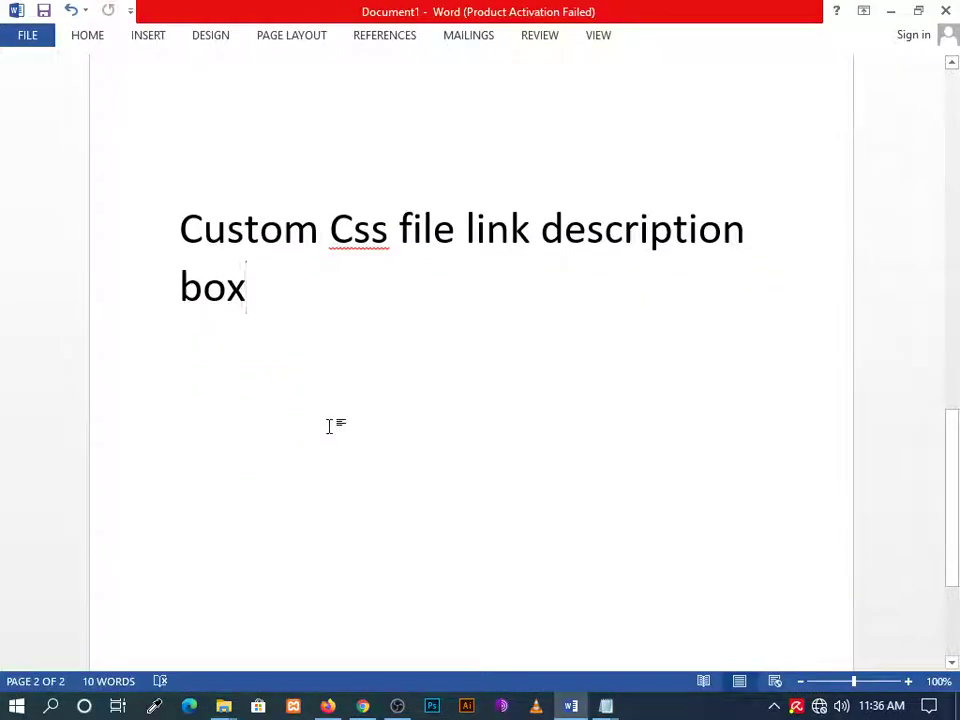
key(Return)
text(Th)
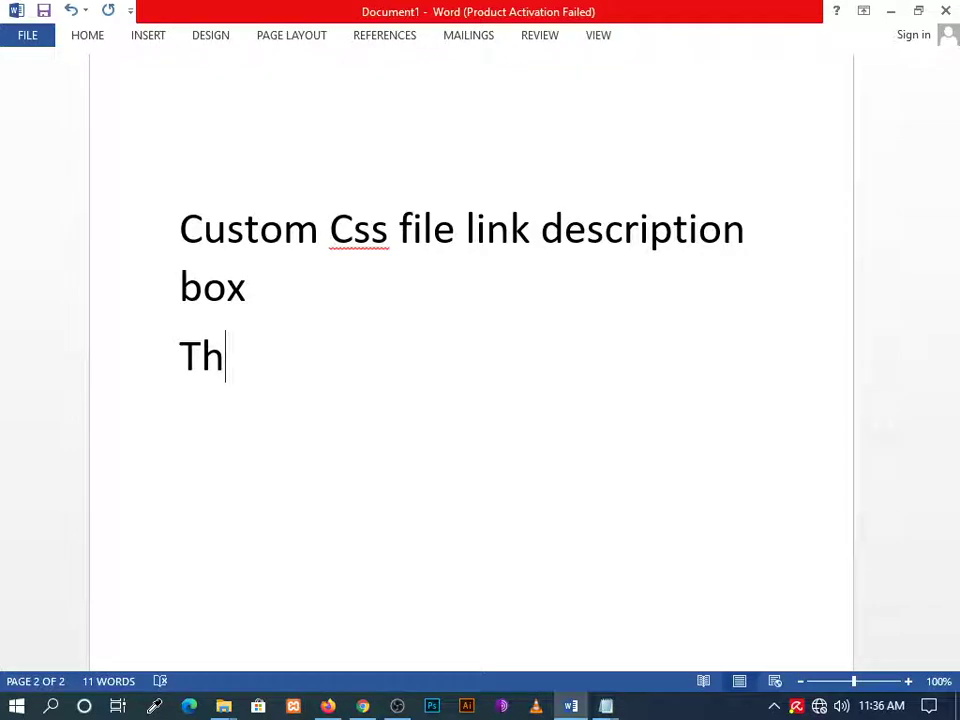
text(ank )
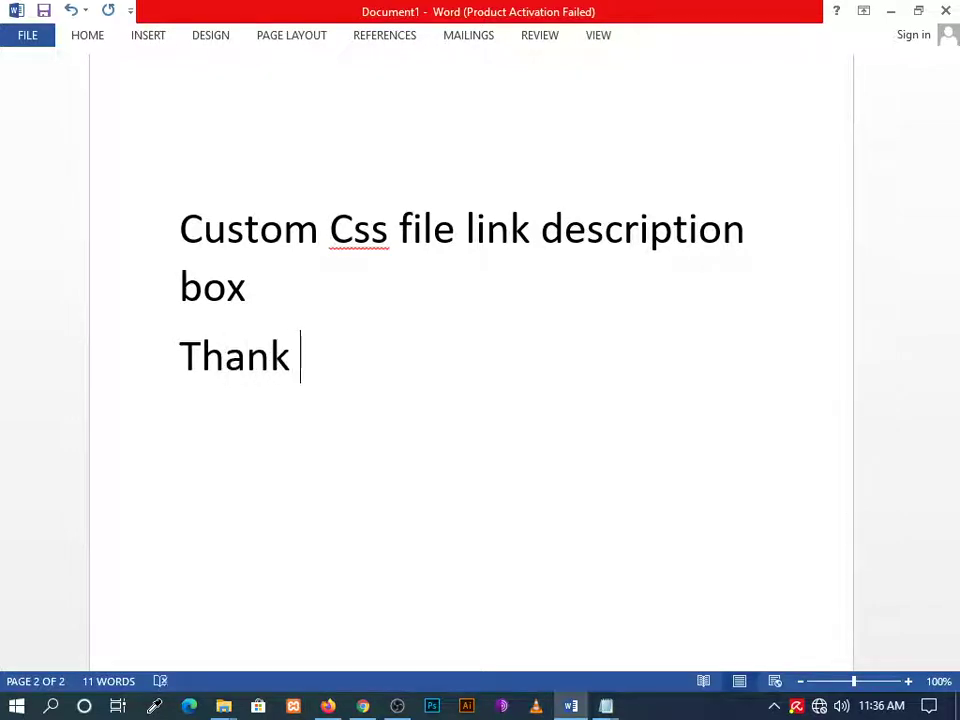
text(you )
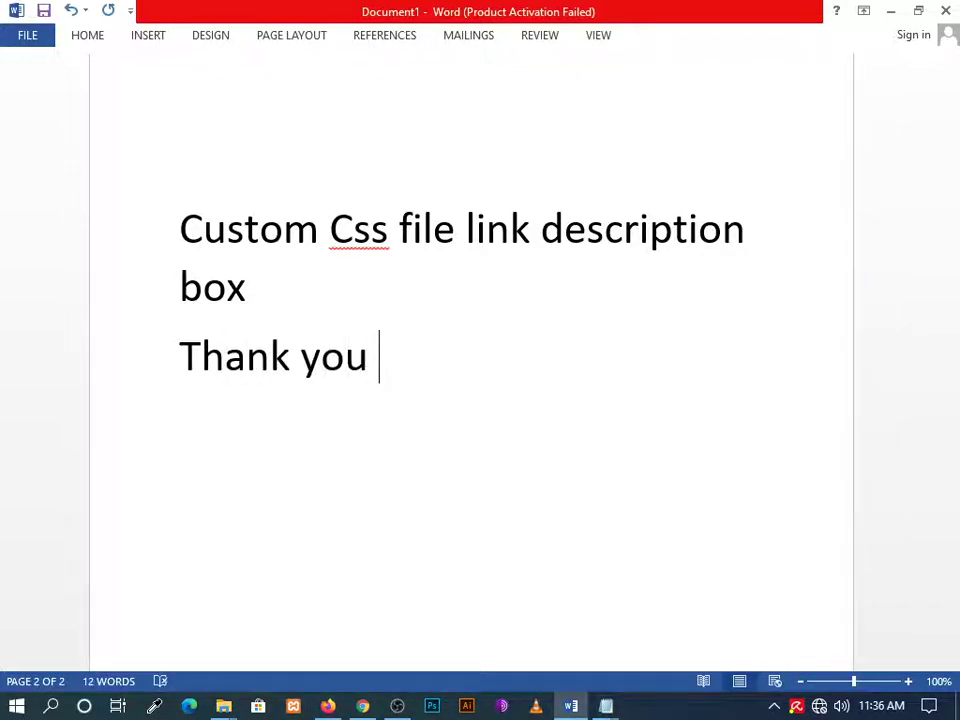
text(for w)
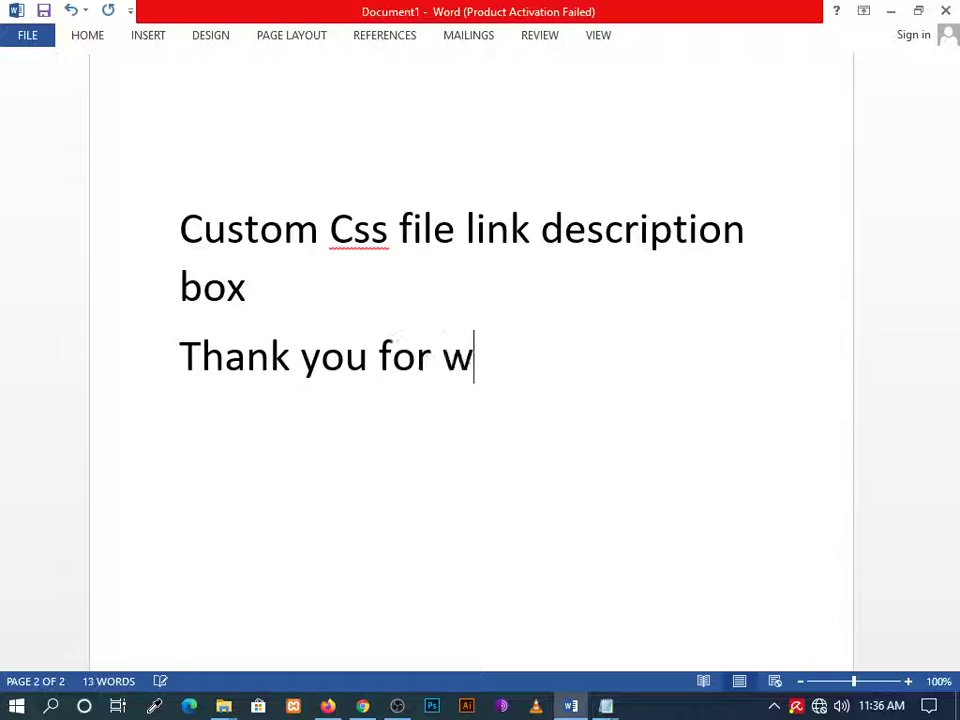
text(atchin)
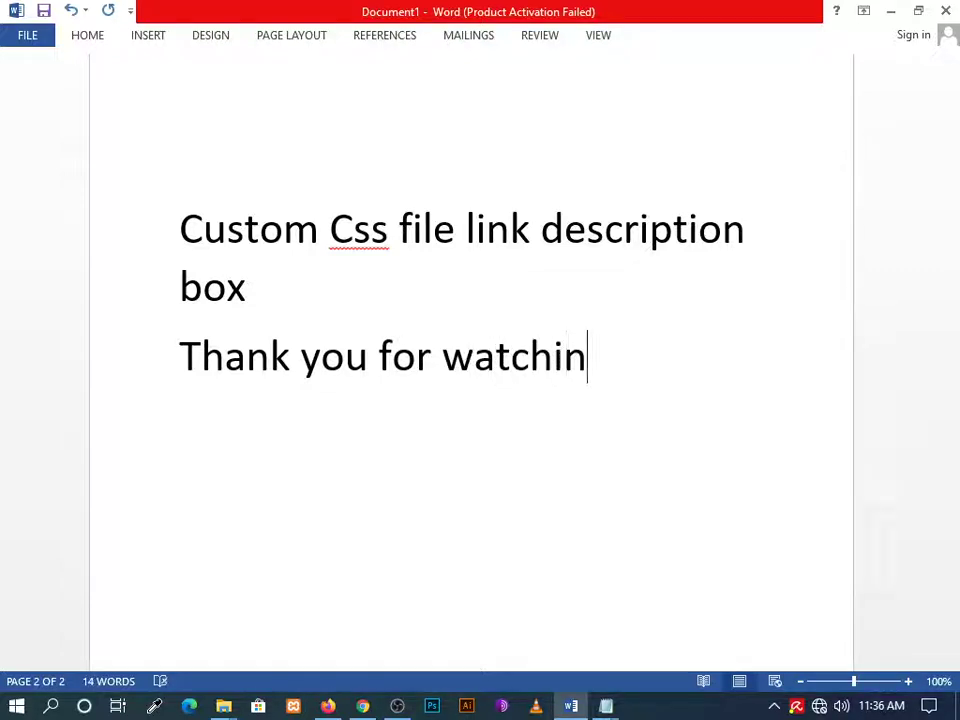
text(g)
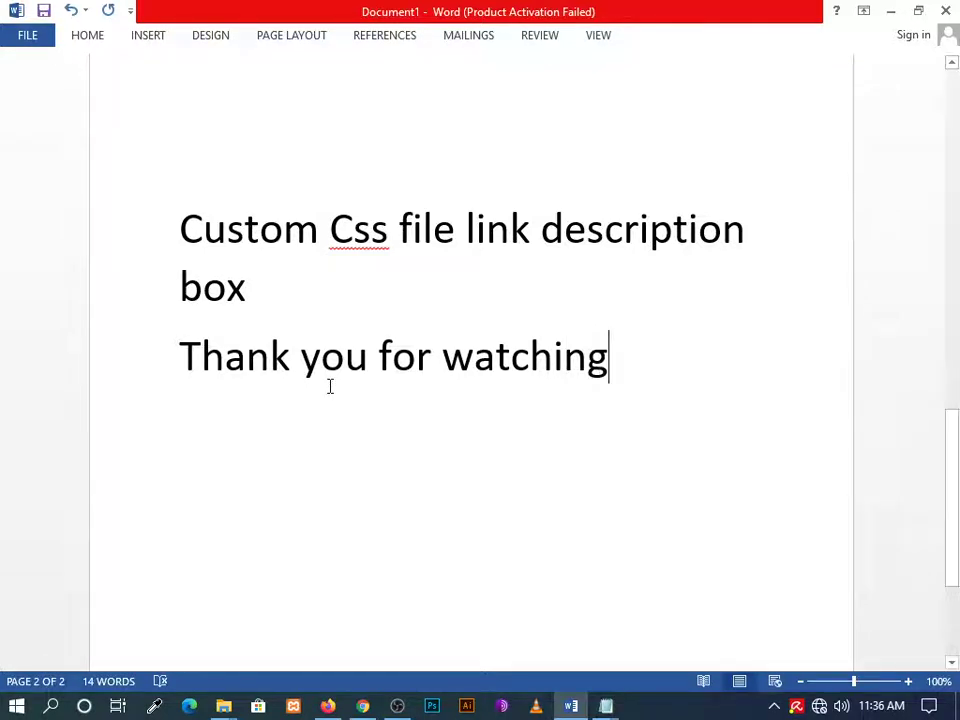
Add a period at the end of the "Thank you for watching" line
click(122, 366)
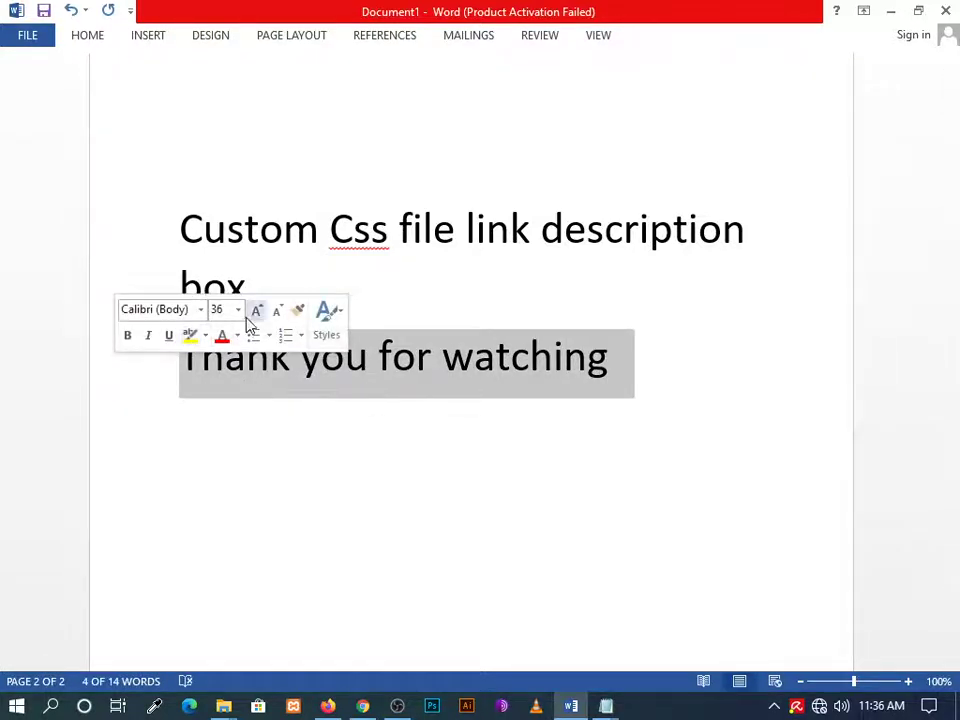
click(255, 418)
click(639, 362)
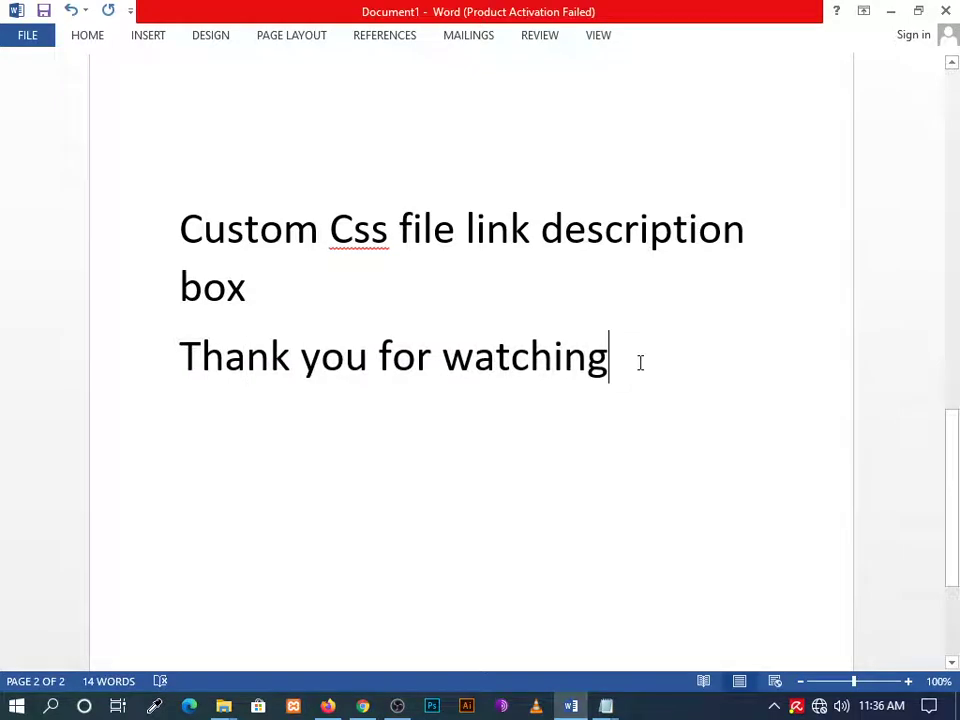
text(.)
Add a new line reading "Subscrib" below the thank-you line and open the word's spelling suggestions
key(Return)
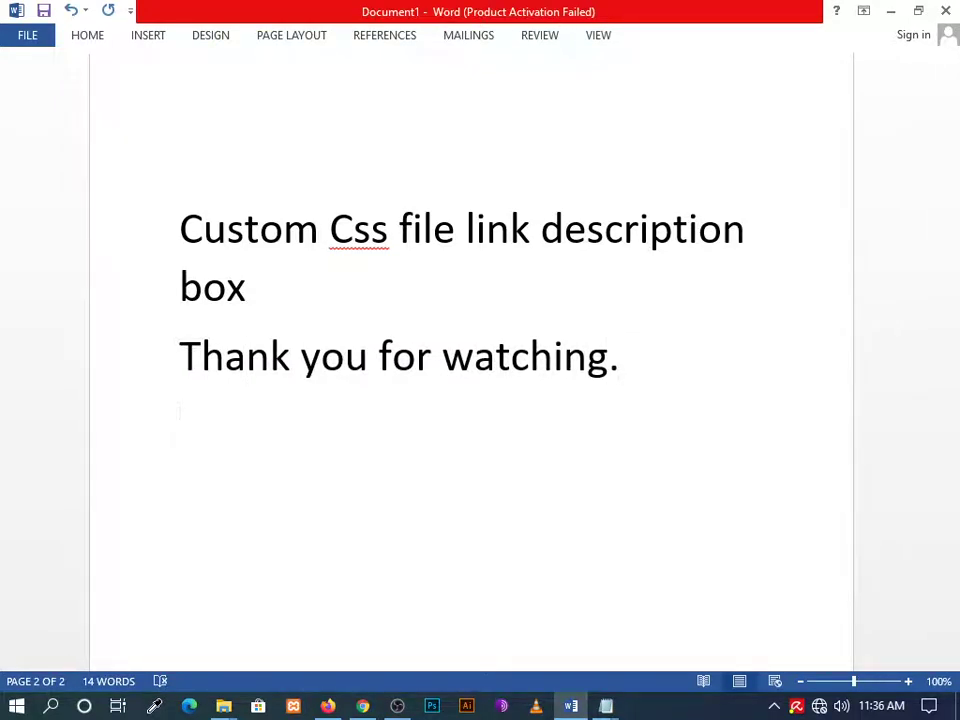
text(sub)
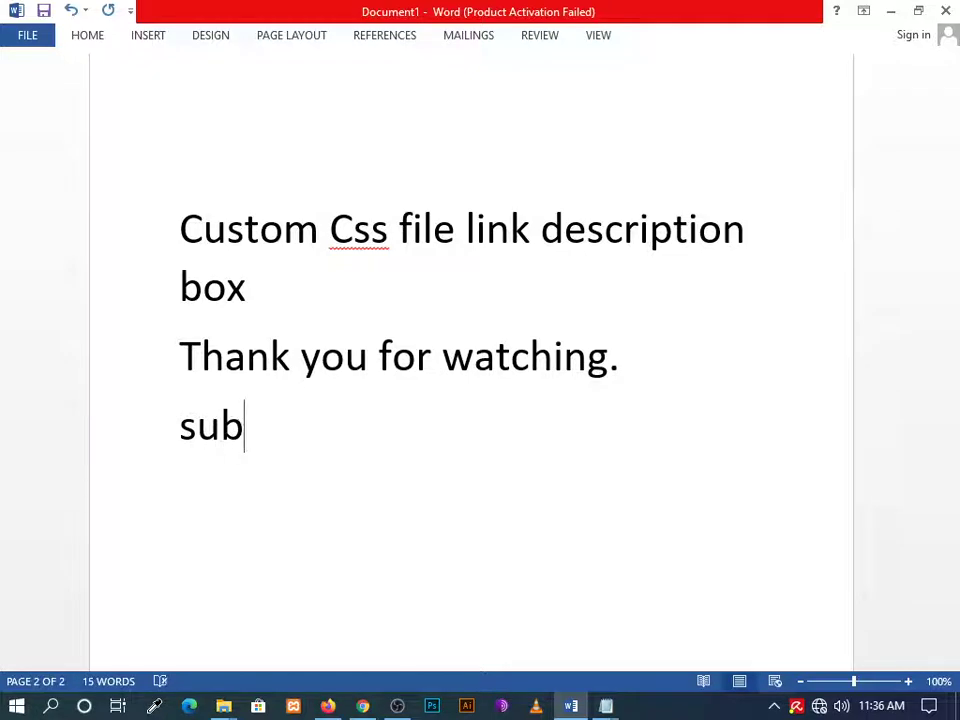
text(scrib)
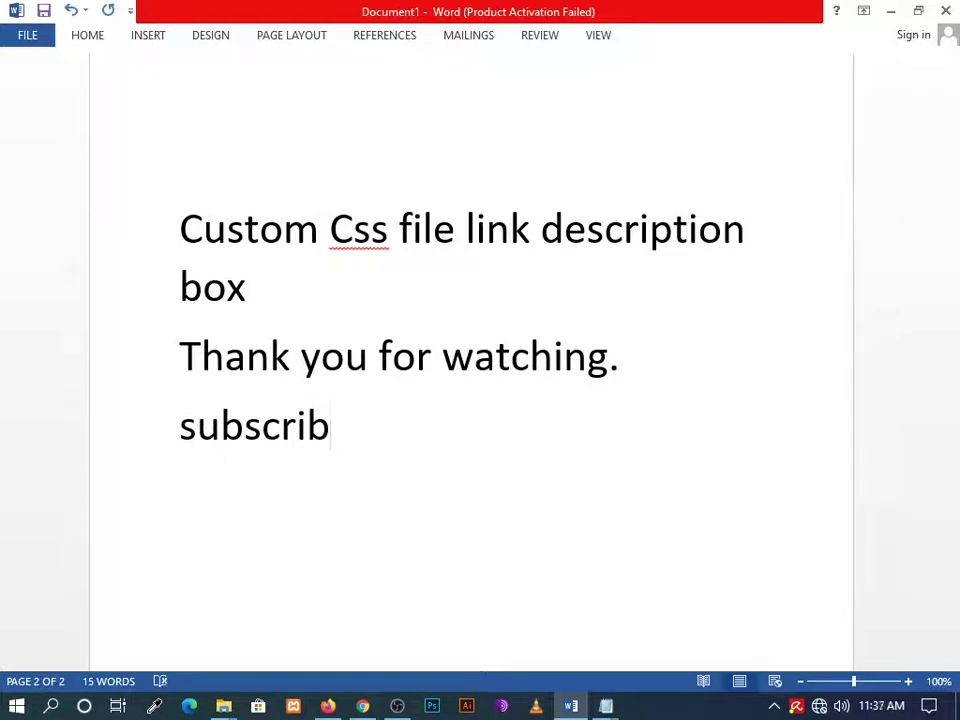
right_click(279, 440)
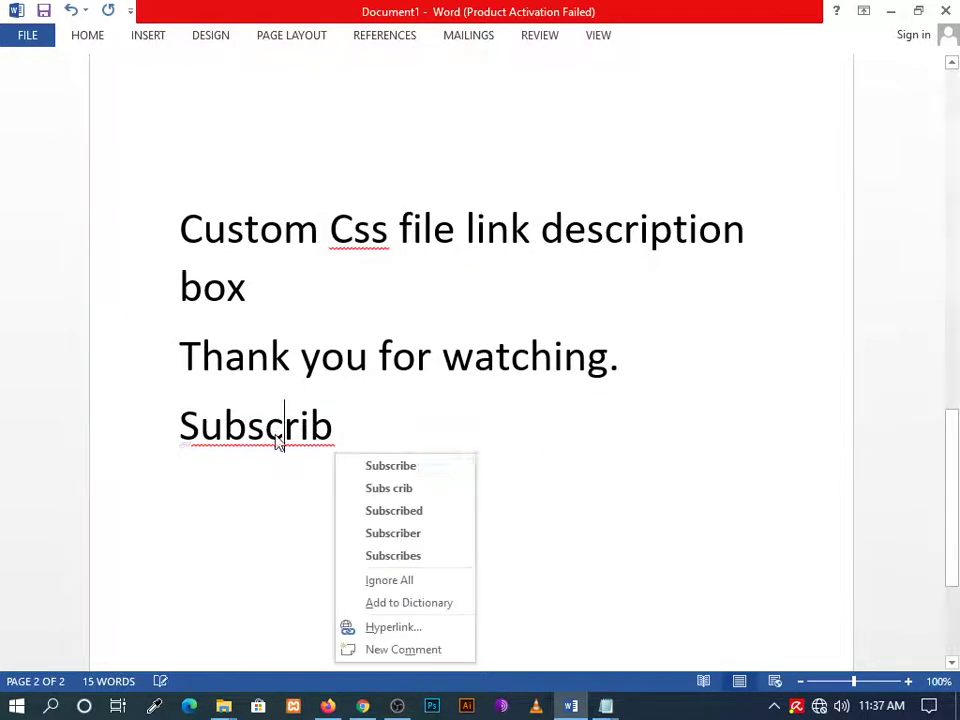